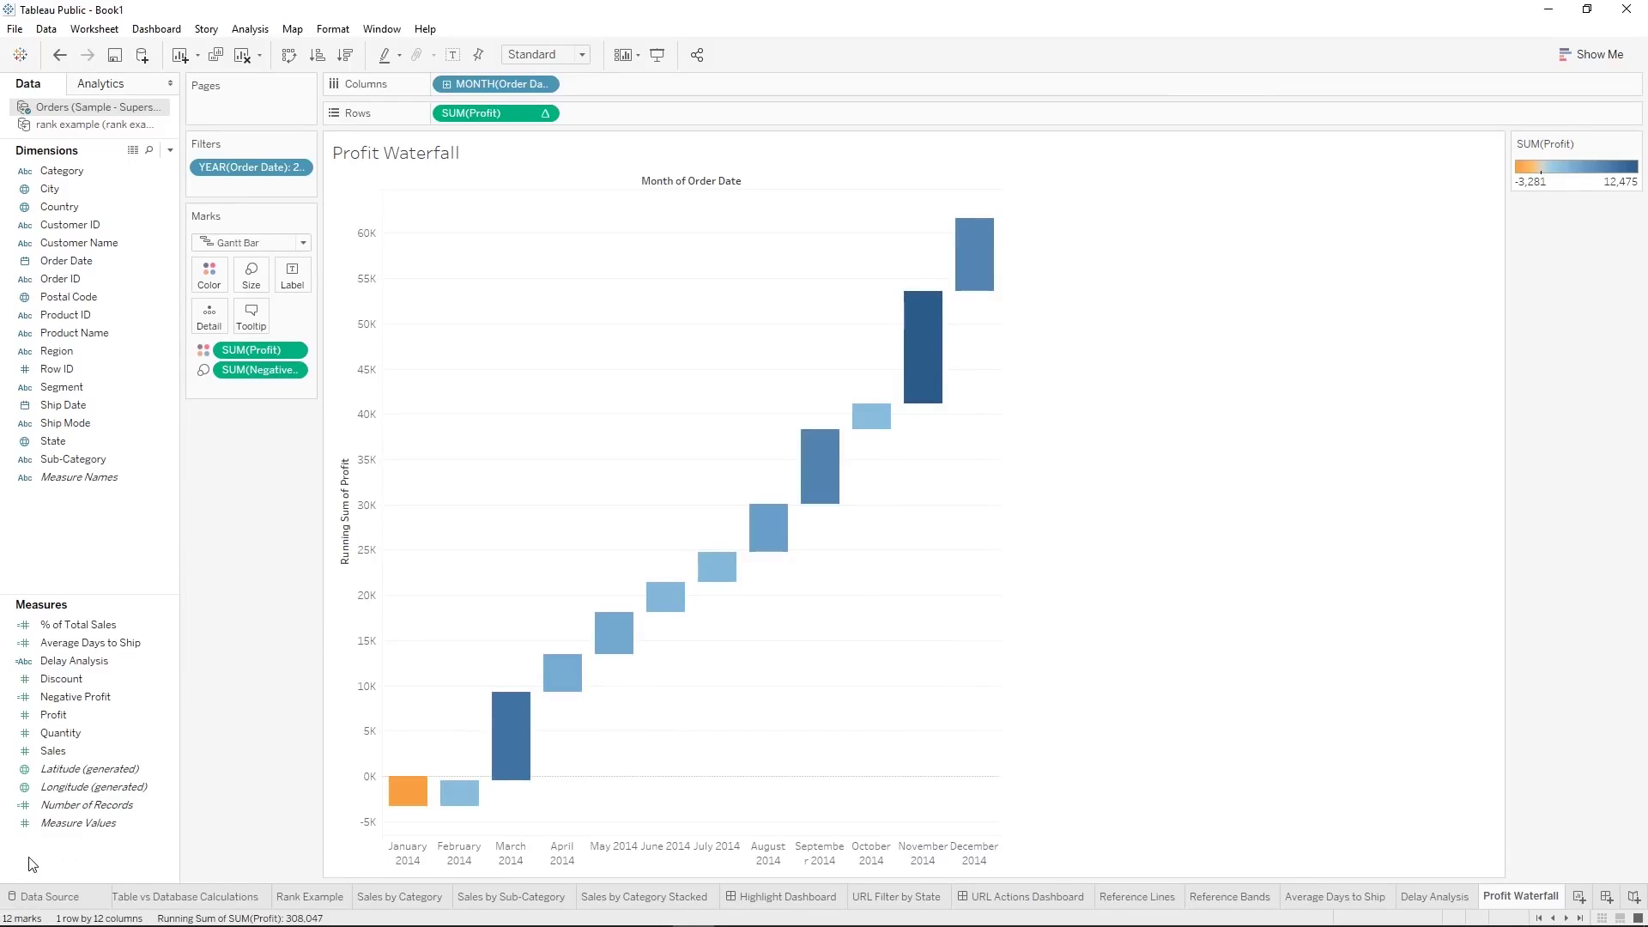
Start a new worksheet with Customer Name on Rows and Order ID on Columns
{"action": "left_click", "coordinate": [1606, 896]}
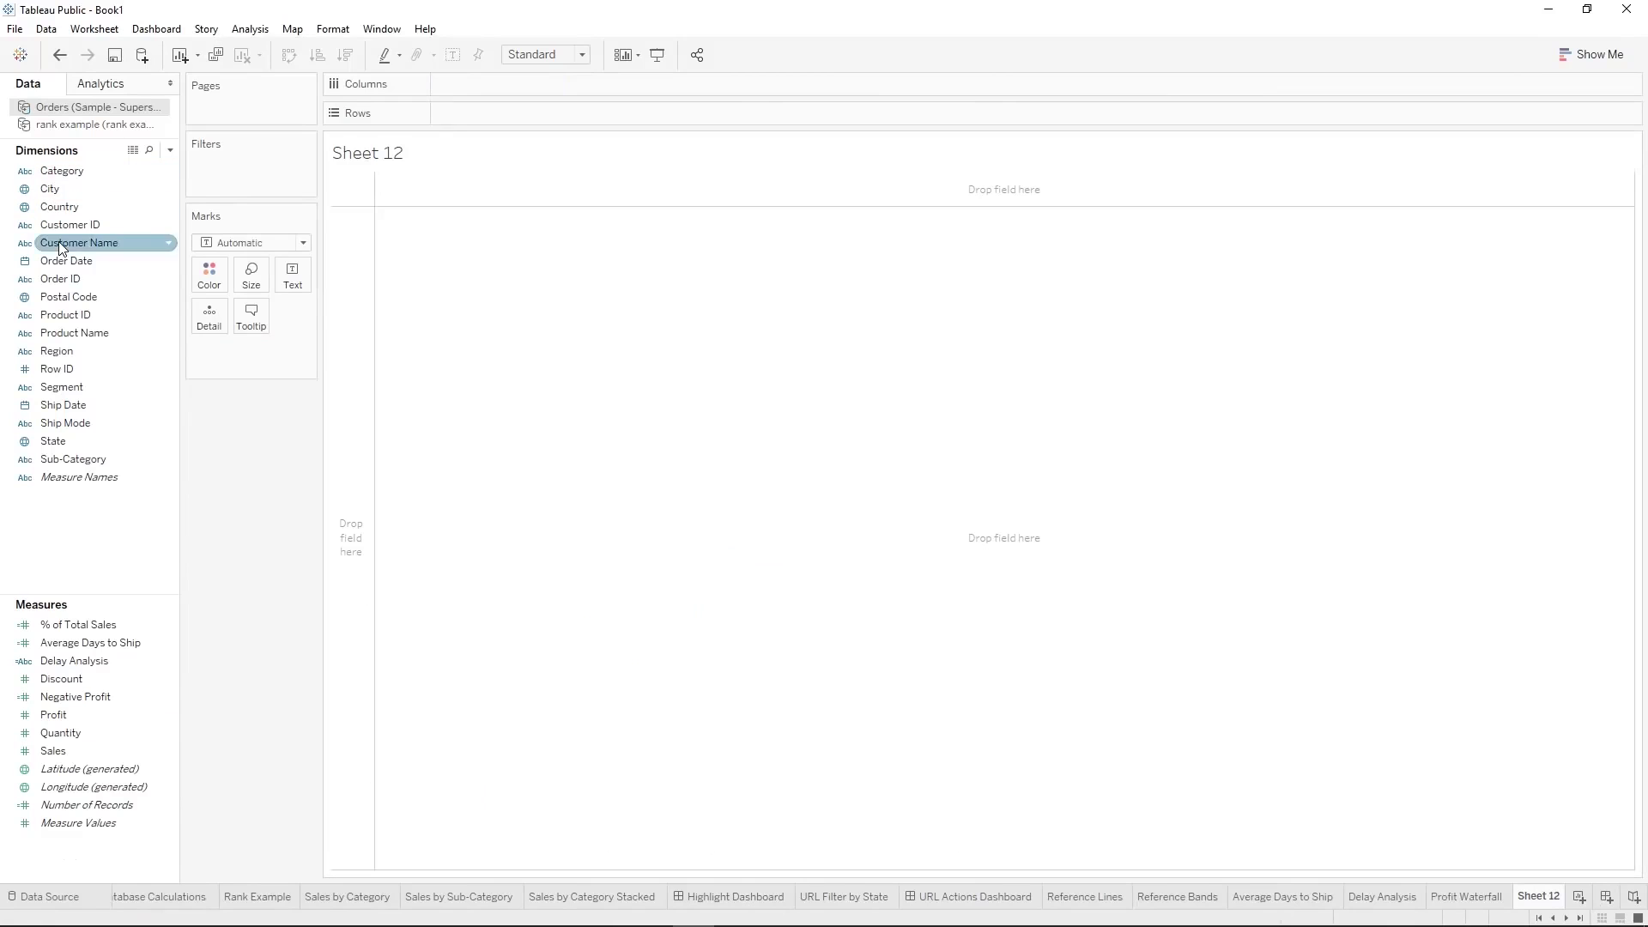
{"action": "left_click_drag", "start_coordinate": [53, 243], "coordinate": [497, 112]}
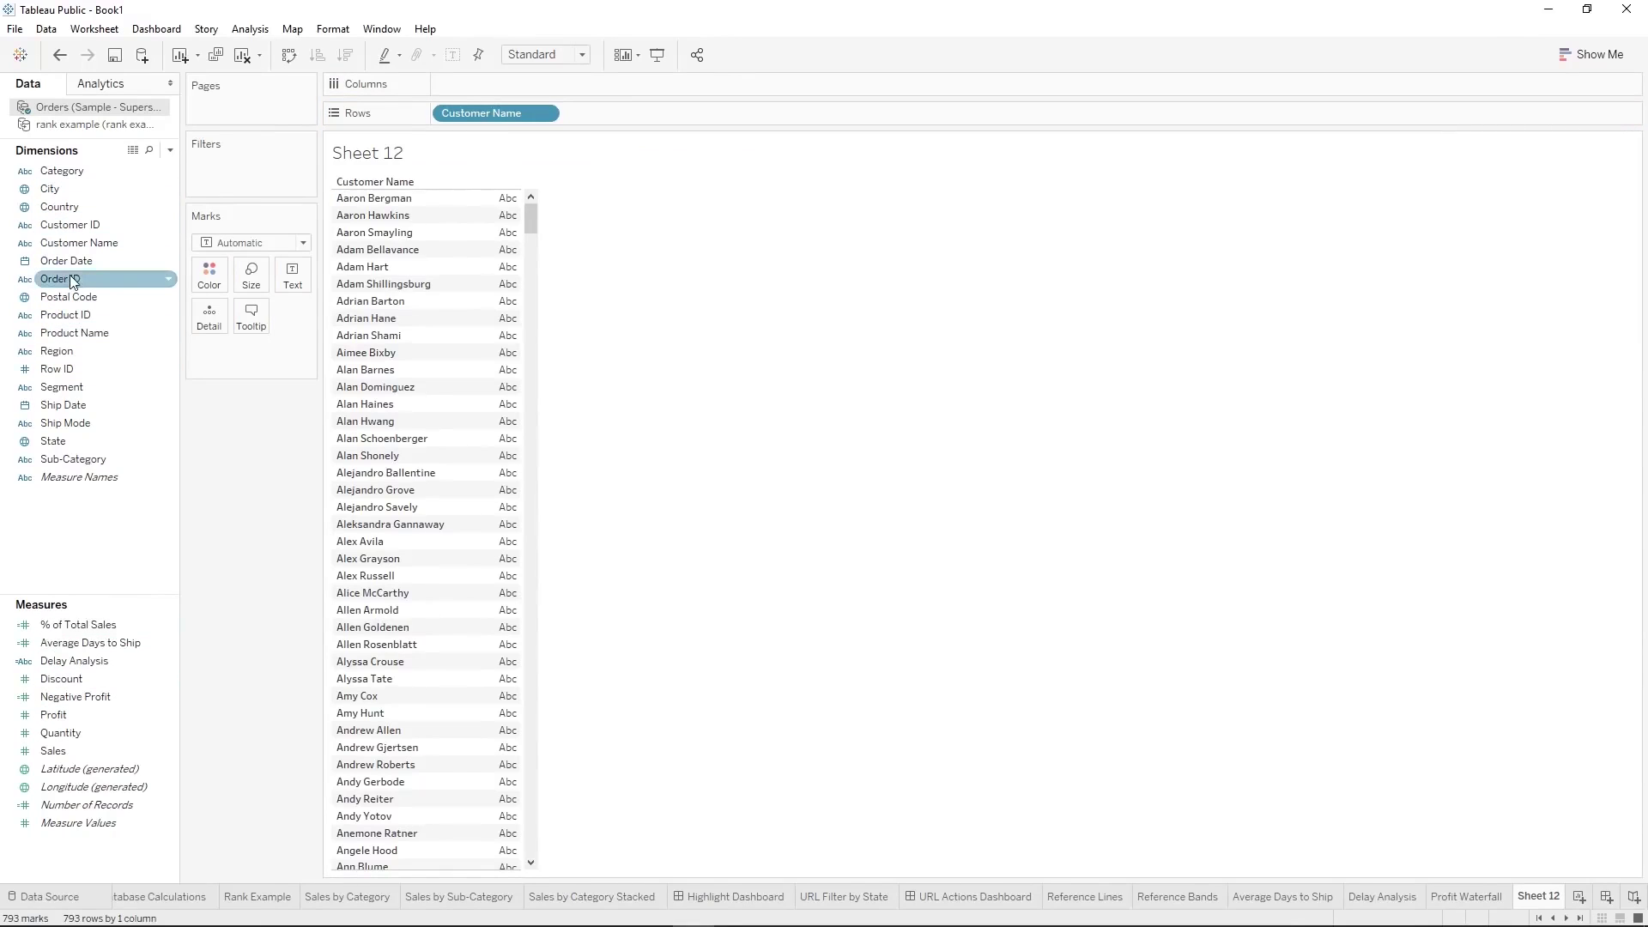
{"action": "left_click_drag", "start_coordinate": [65, 278], "coordinate": [436, 84]}
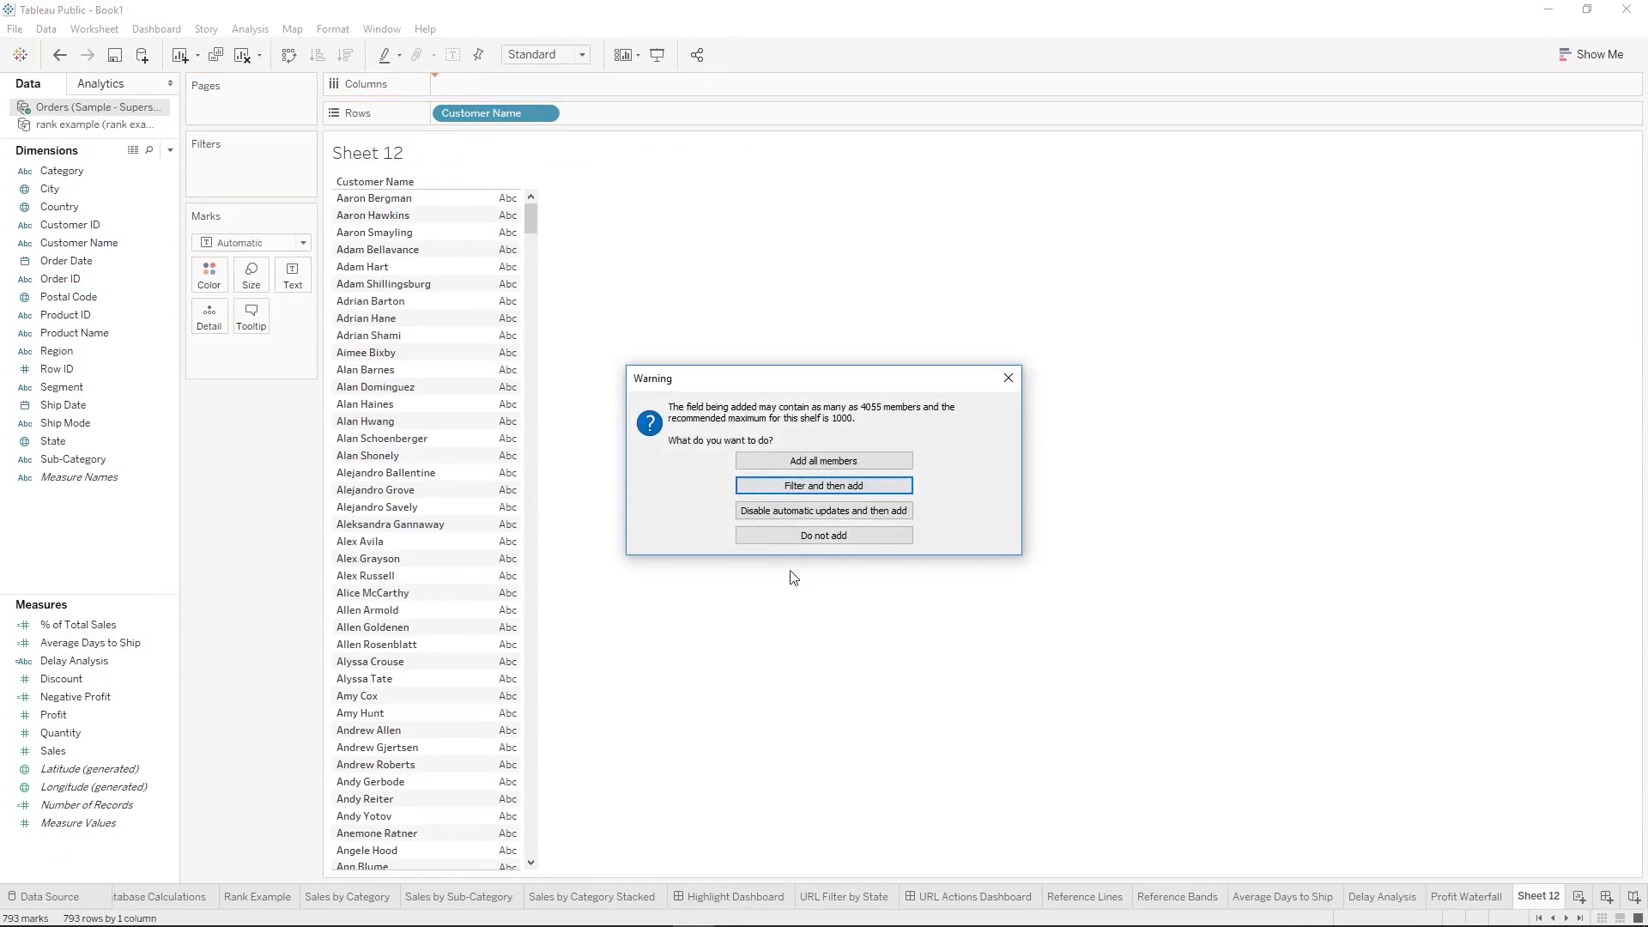
Add all Order ID members and change Order ID to Measure > Count (Distinct)
{"action": "left_click", "coordinate": [821, 463]}
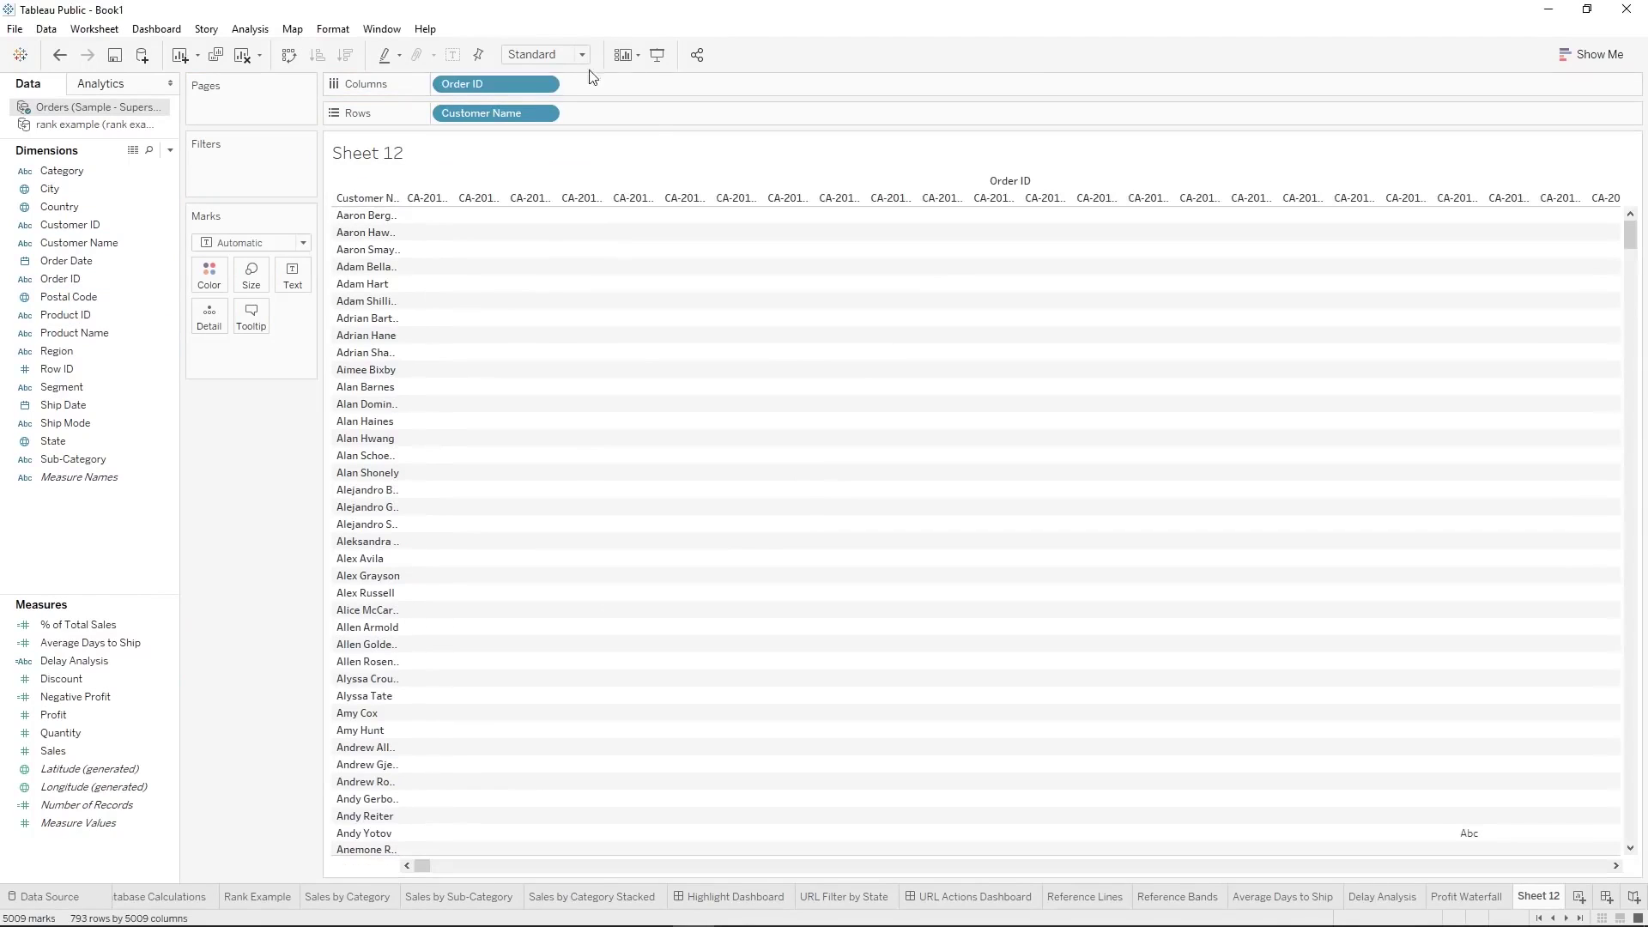
{"action": "right_click", "coordinate": [483, 88]}
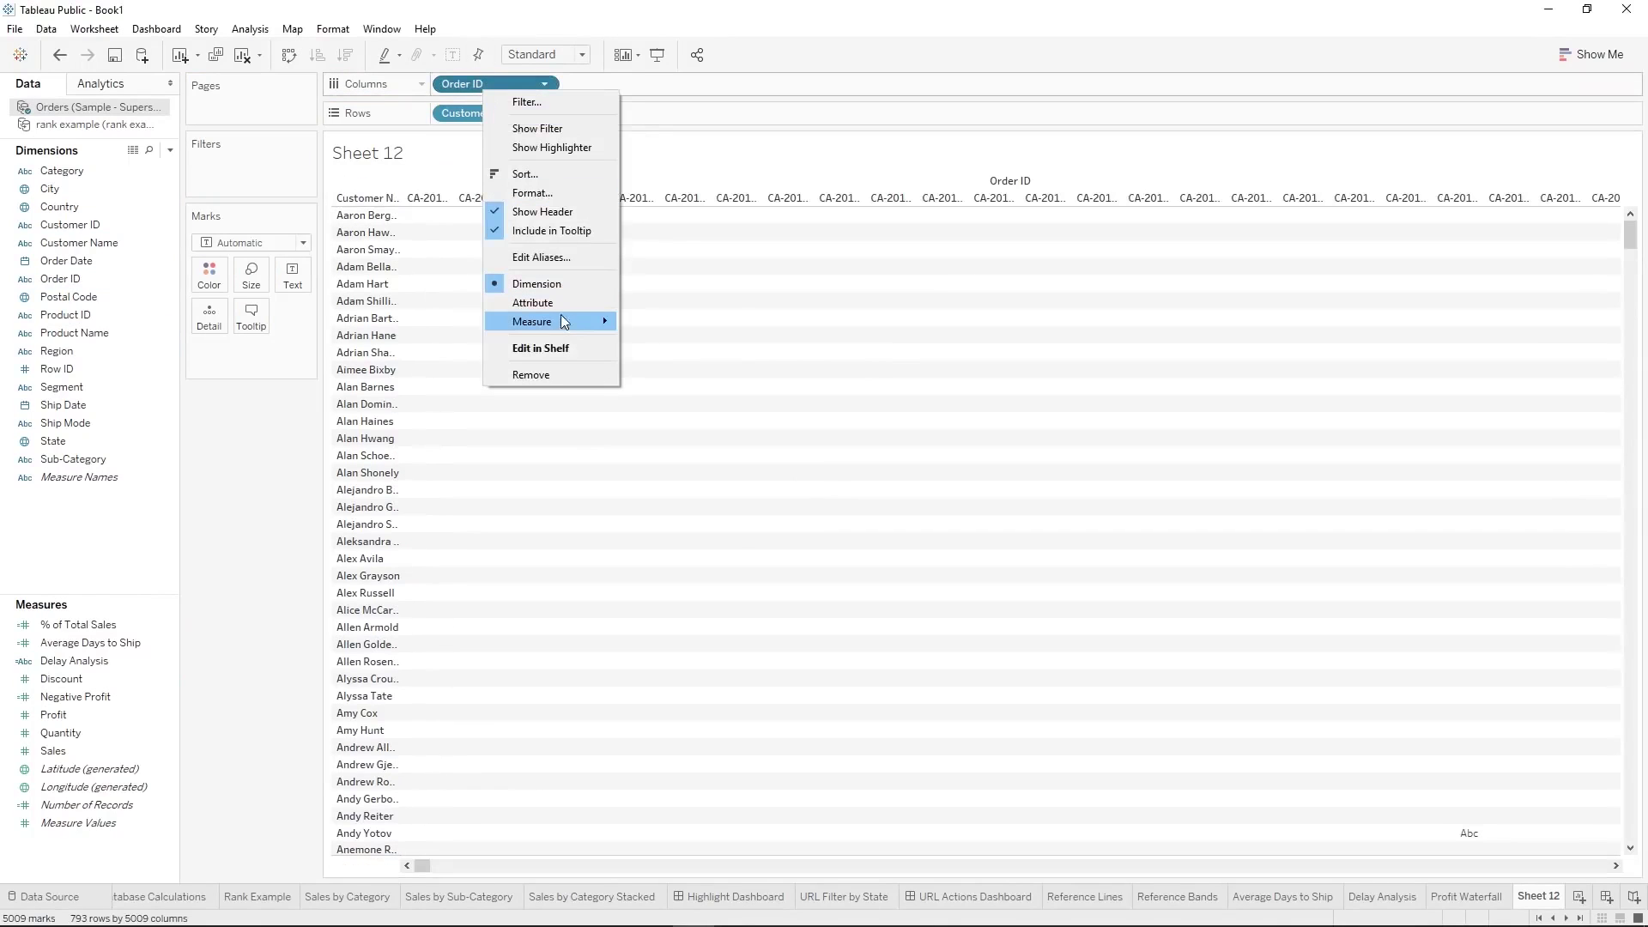
{"action": "mouse_move", "coordinate": [563, 322]}
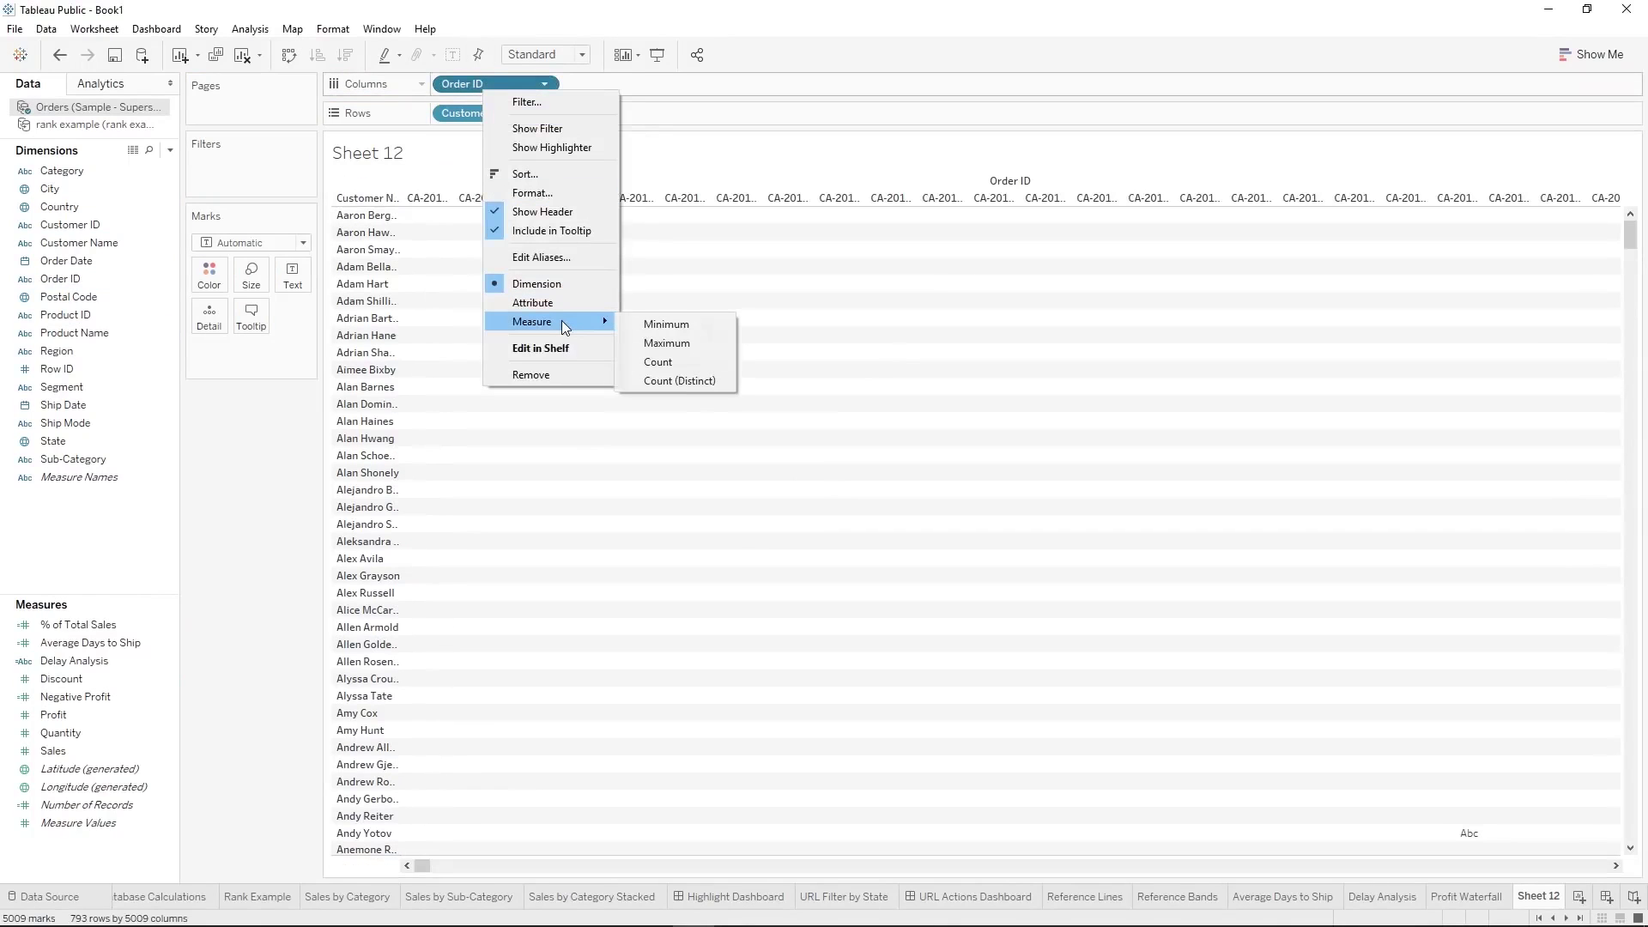
{"action": "left_click", "coordinate": [682, 379]}
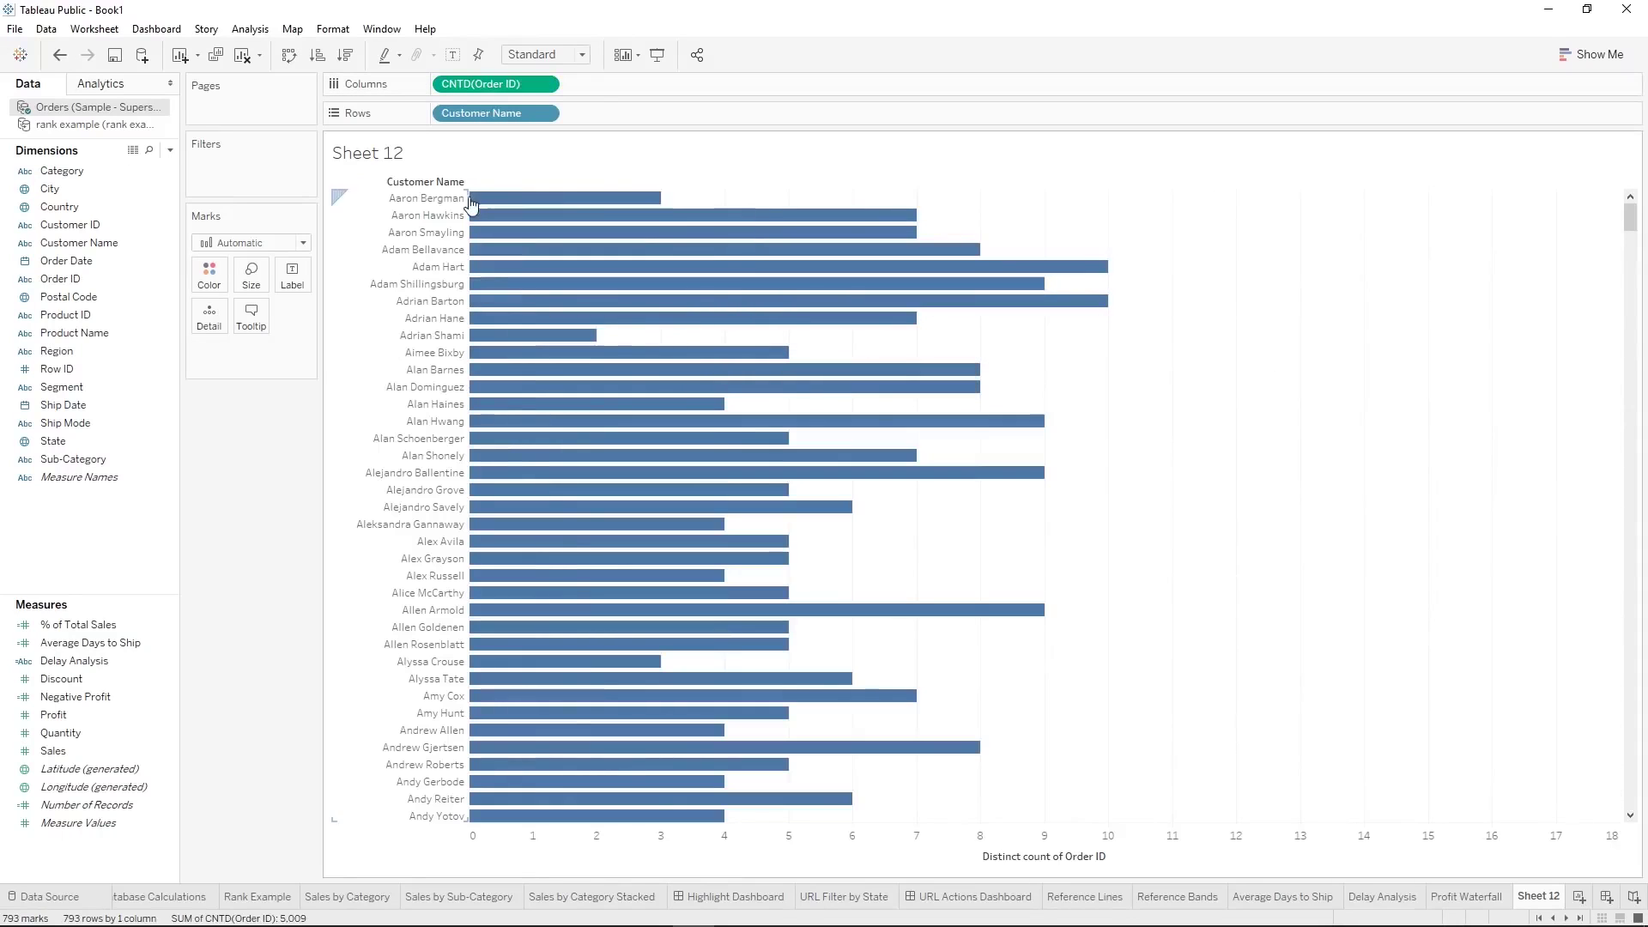
{"action": "mouse_move", "coordinate": [514, 206]}
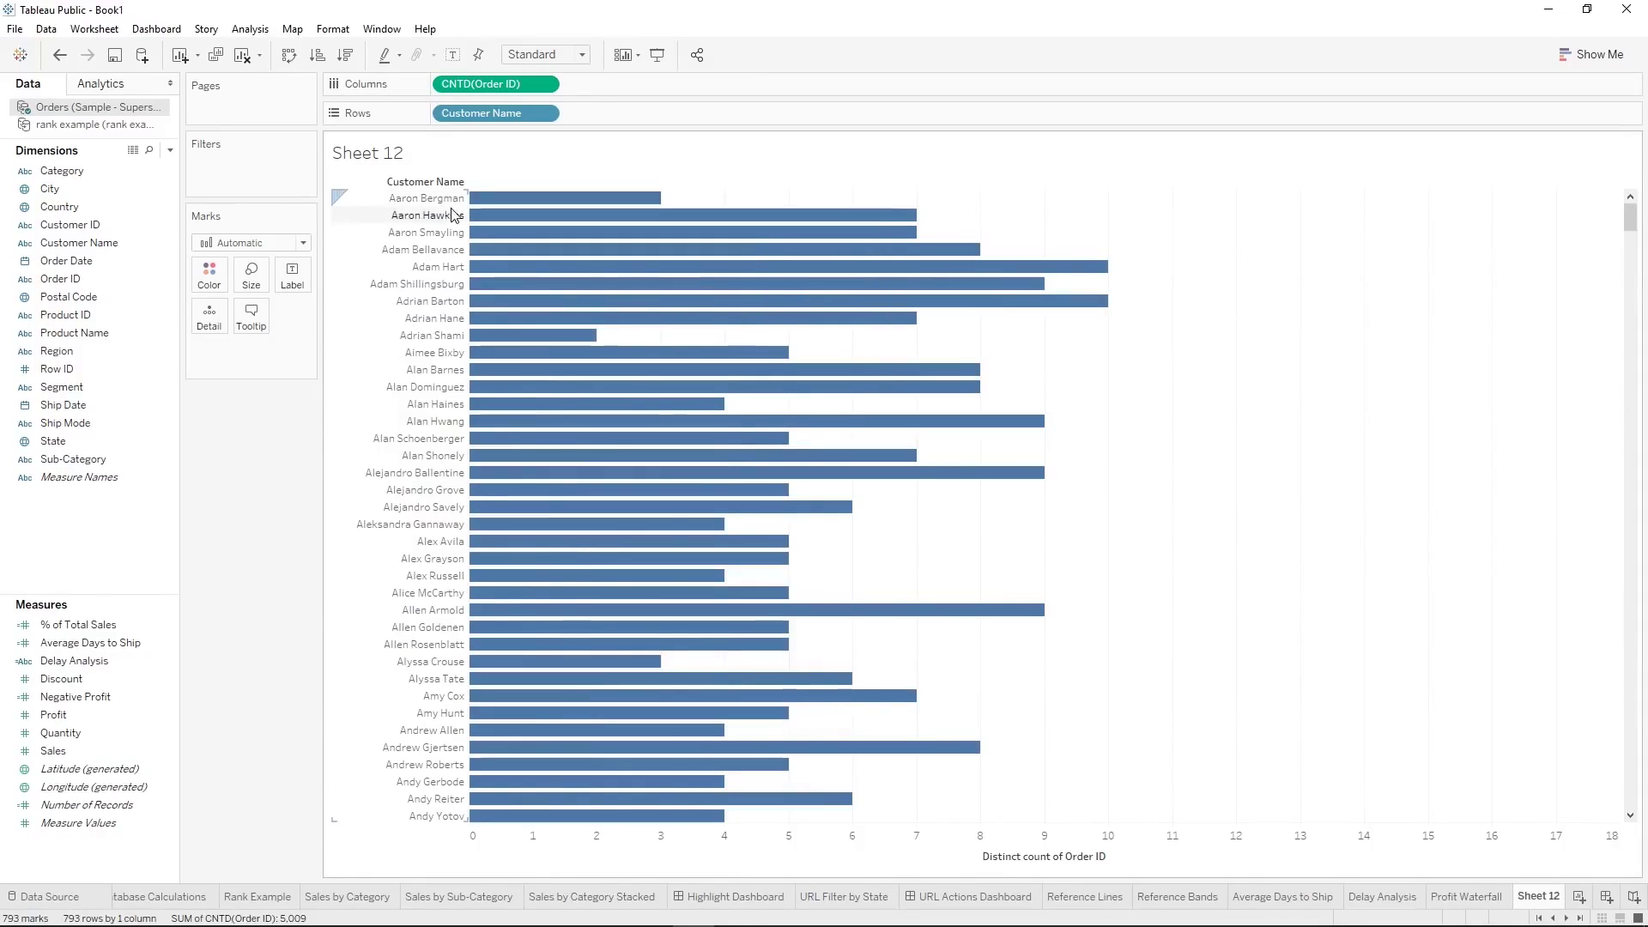
{"action": "left_click", "coordinate": [347, 55]}
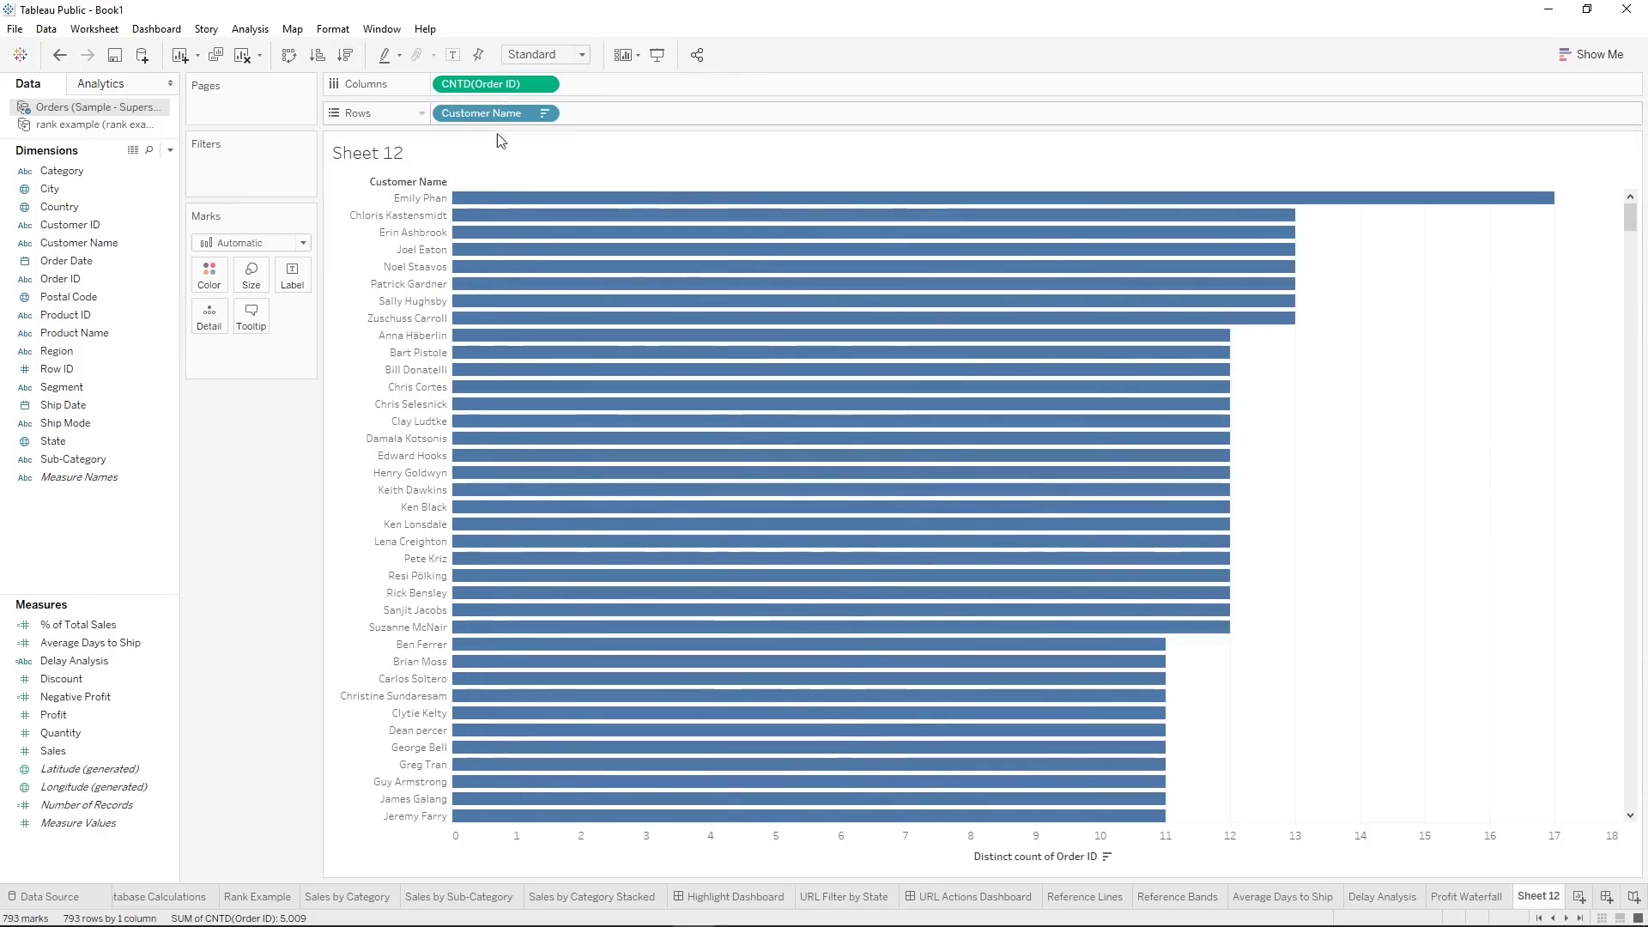
{"action": "mouse_move", "coordinate": [539, 209]}
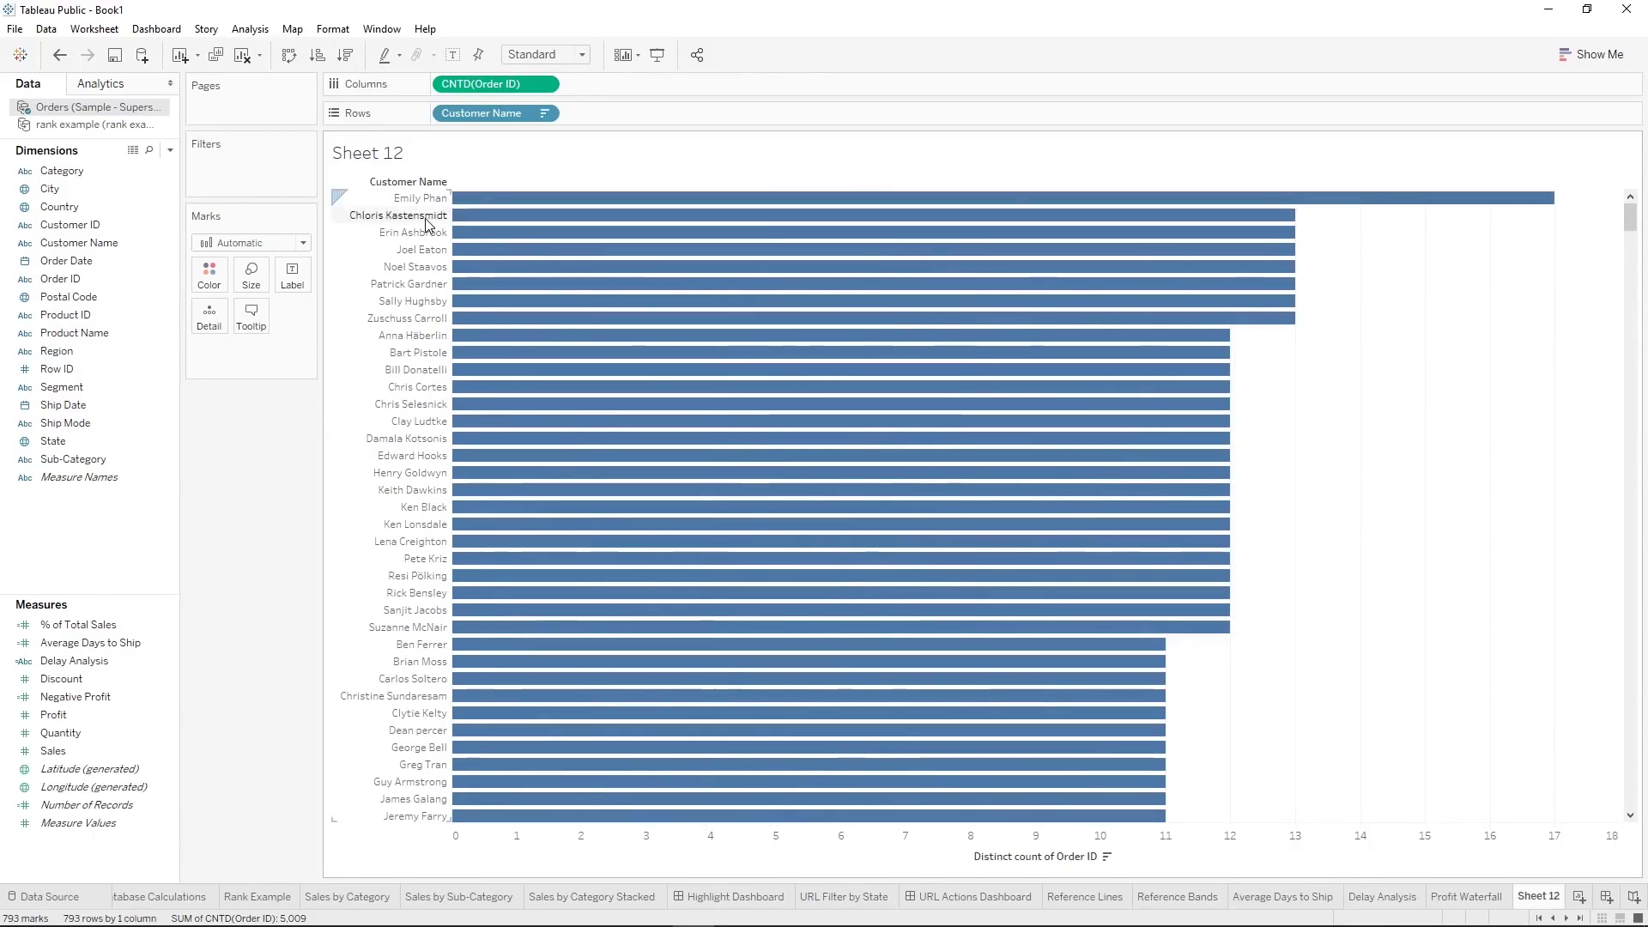
{"action": "mouse_move", "coordinate": [591, 231]}
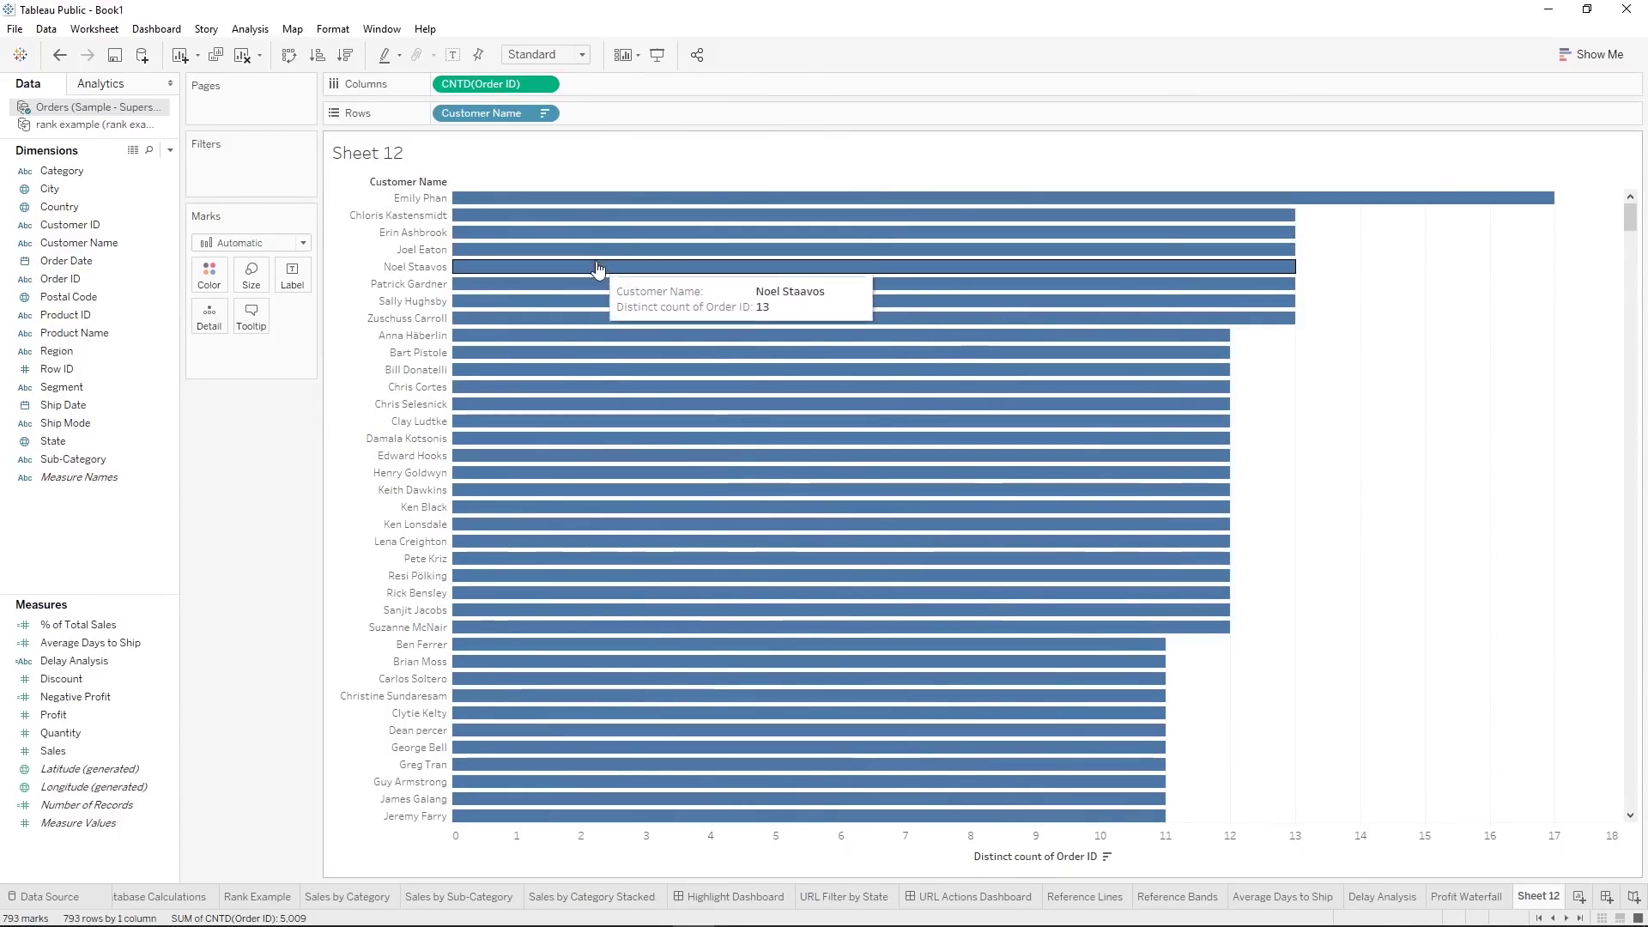
{"action": "mouse_move", "coordinate": [600, 307]}
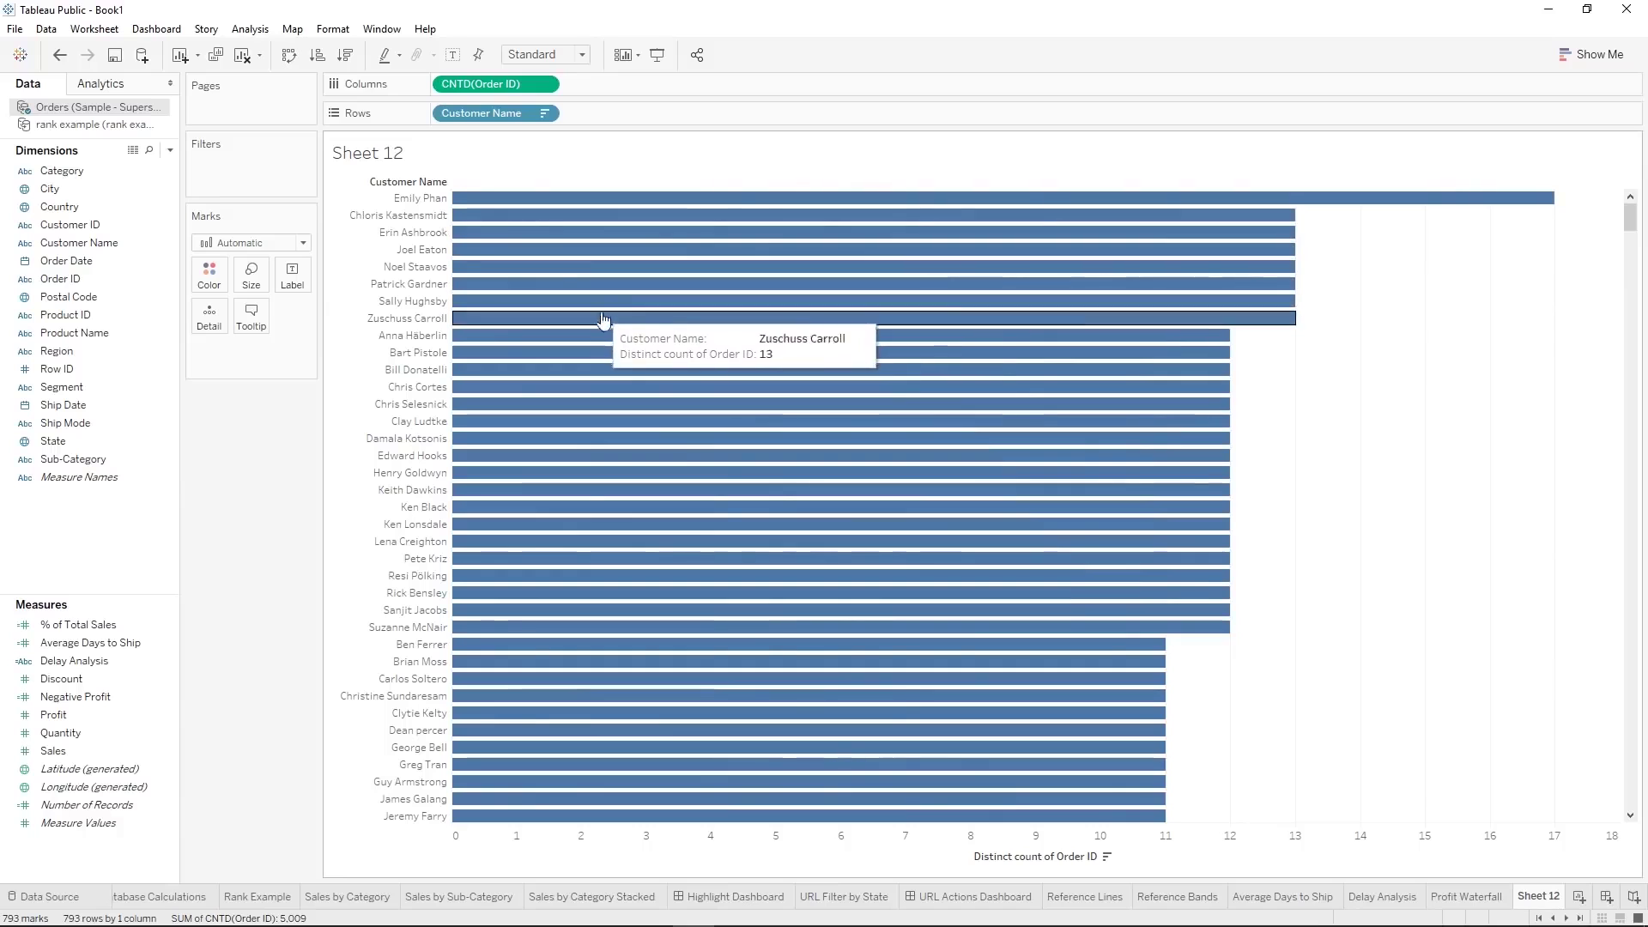
{"action": "mouse_move", "coordinate": [1257, 227]}
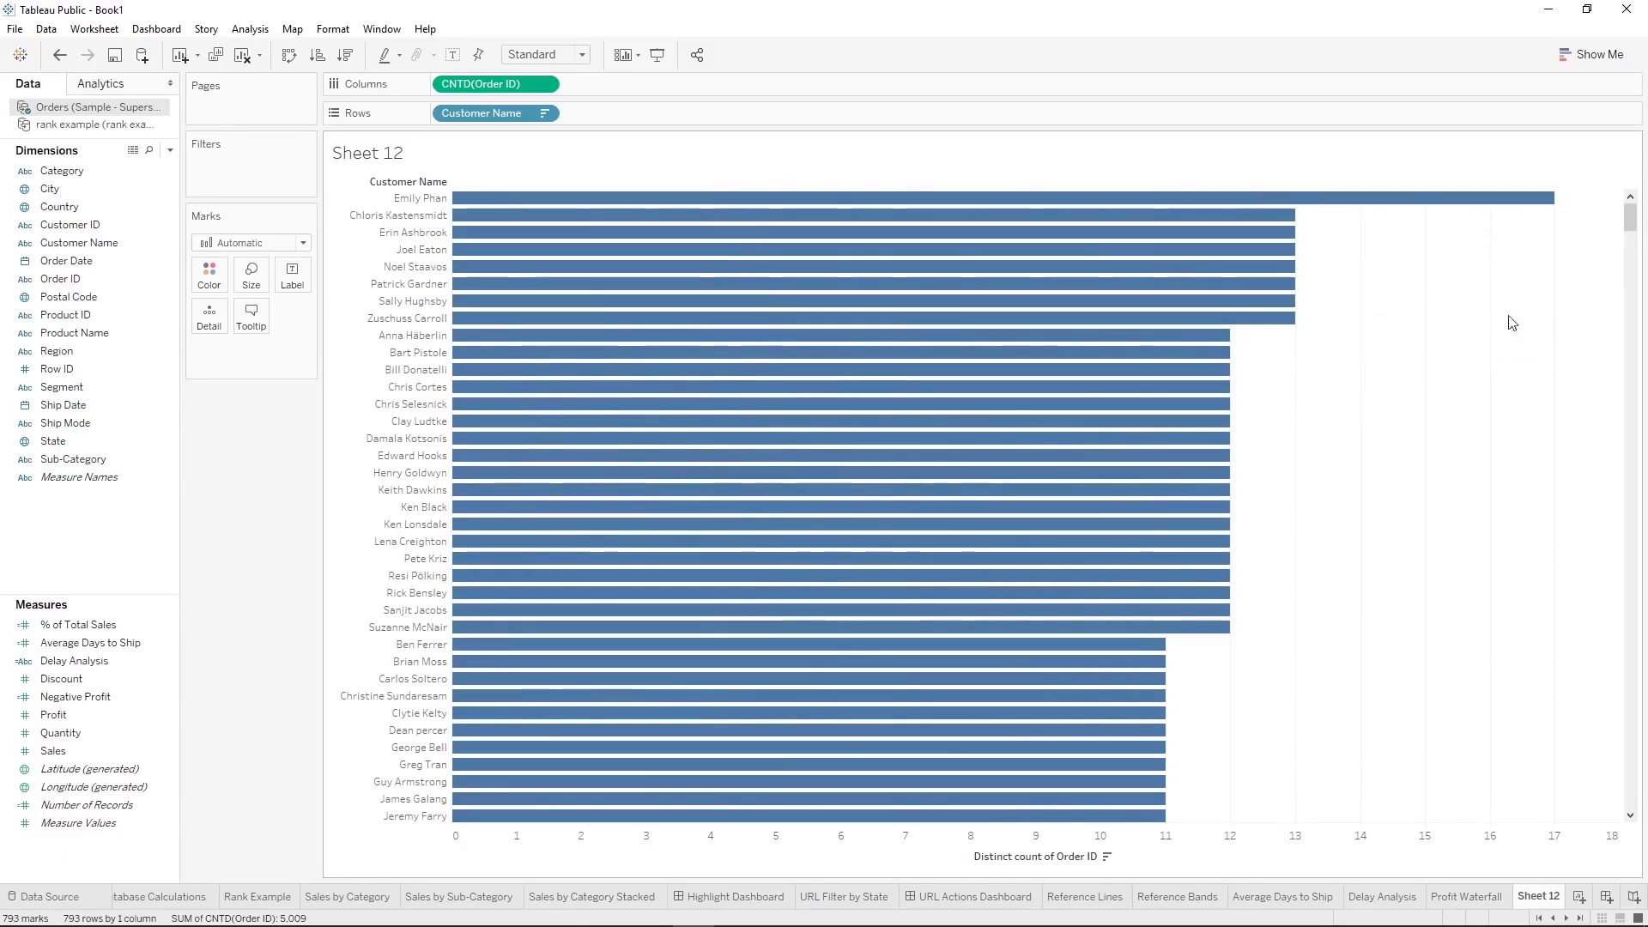
{"action": "scroll", "coordinate": [1385, 352], "scroll_direction": "down", "scroll_amount": 2}
{"action": "scroll", "coordinate": [1386, 352], "scroll_direction": "down", "scroll_amount": 20}
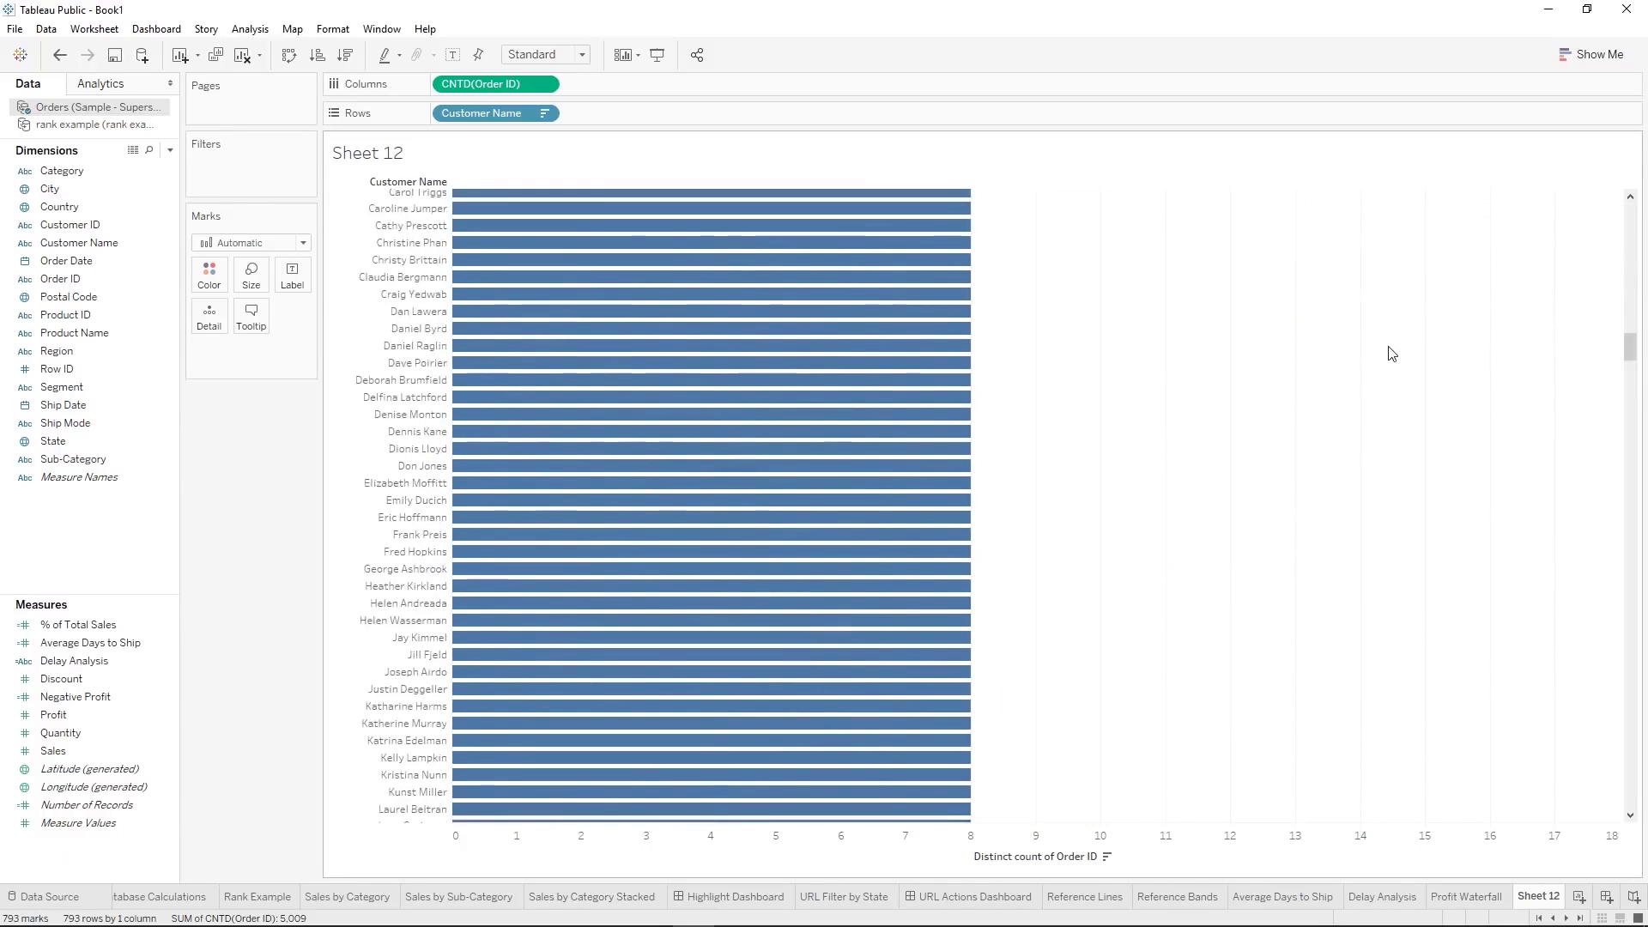
{"action": "scroll", "coordinate": [1392, 352], "scroll_direction": "up", "scroll_amount": 10}
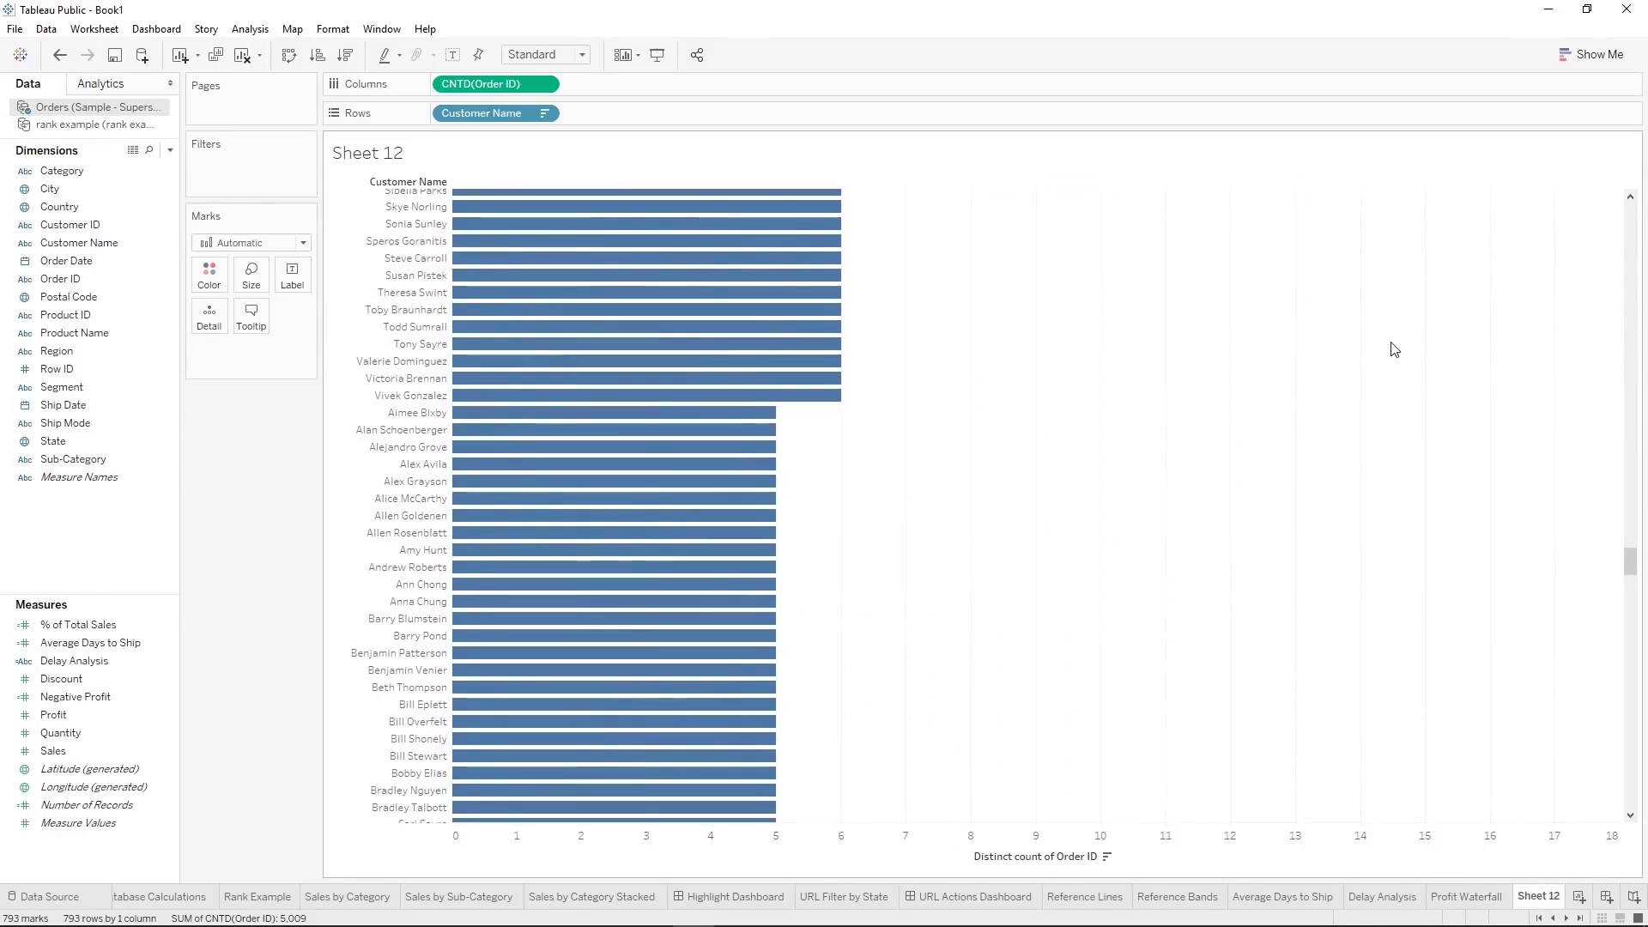
{"action": "scroll", "coordinate": [1366, 346], "scroll_direction": "up", "scroll_amount": 10}
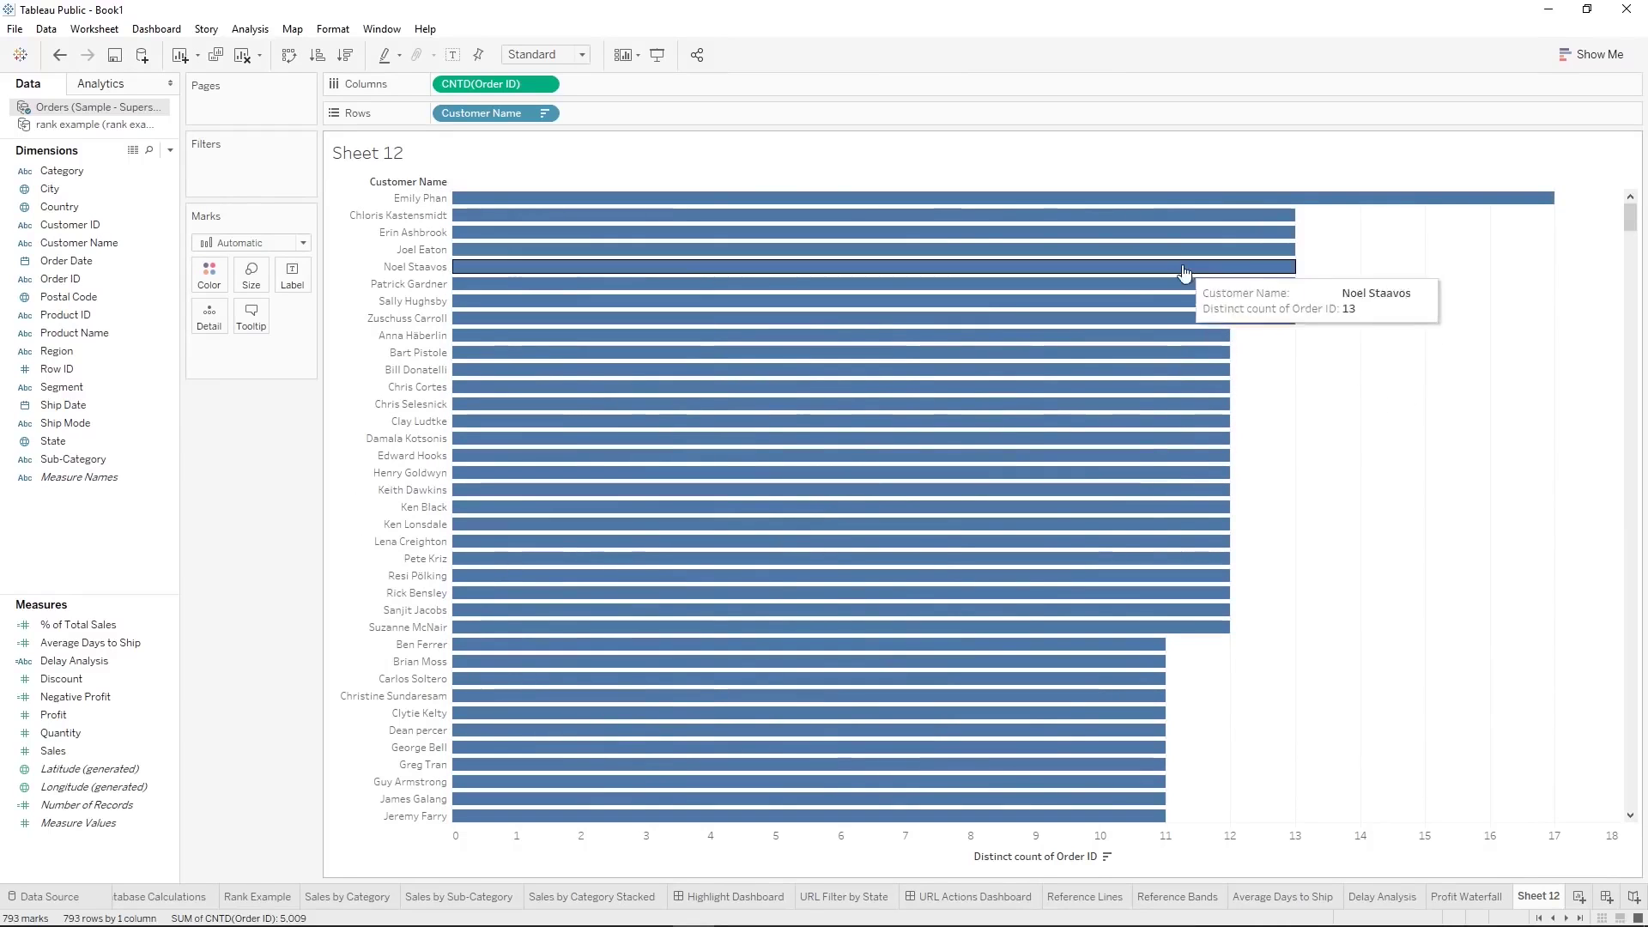
{"action": "scroll", "coordinate": [1347, 378], "scroll_direction": "down", "scroll_amount": 5}
{"action": "scroll", "coordinate": [1347, 382], "scroll_direction": "up", "scroll_amount": 3}
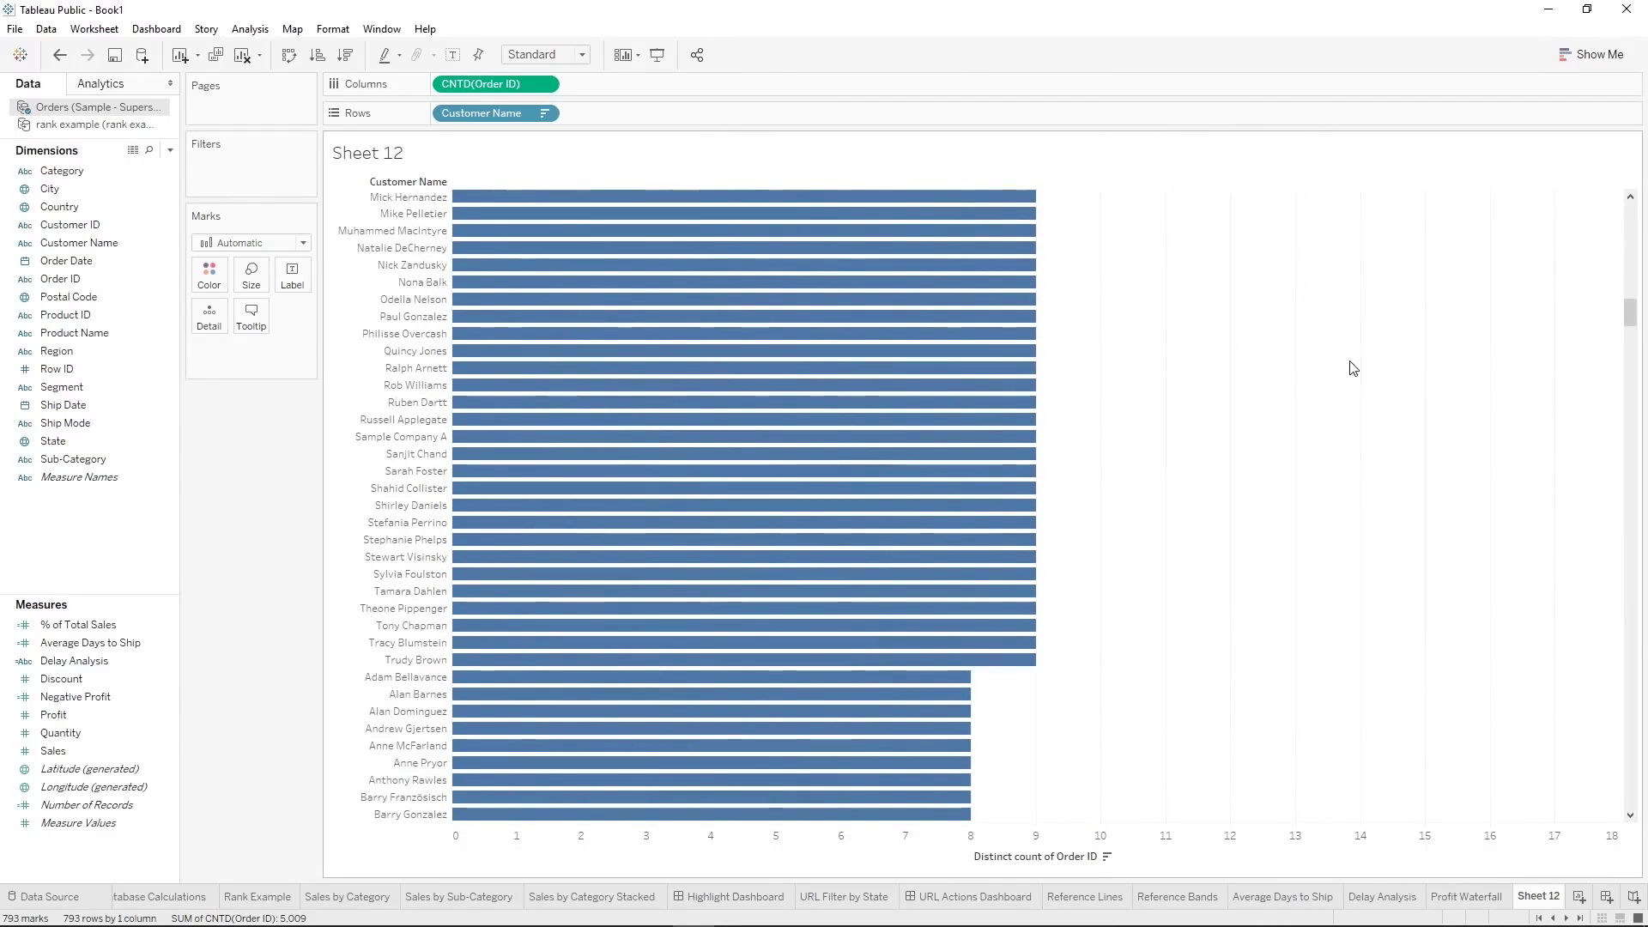
{"action": "scroll", "coordinate": [1359, 326], "scroll_direction": "up", "scroll_amount": 2}
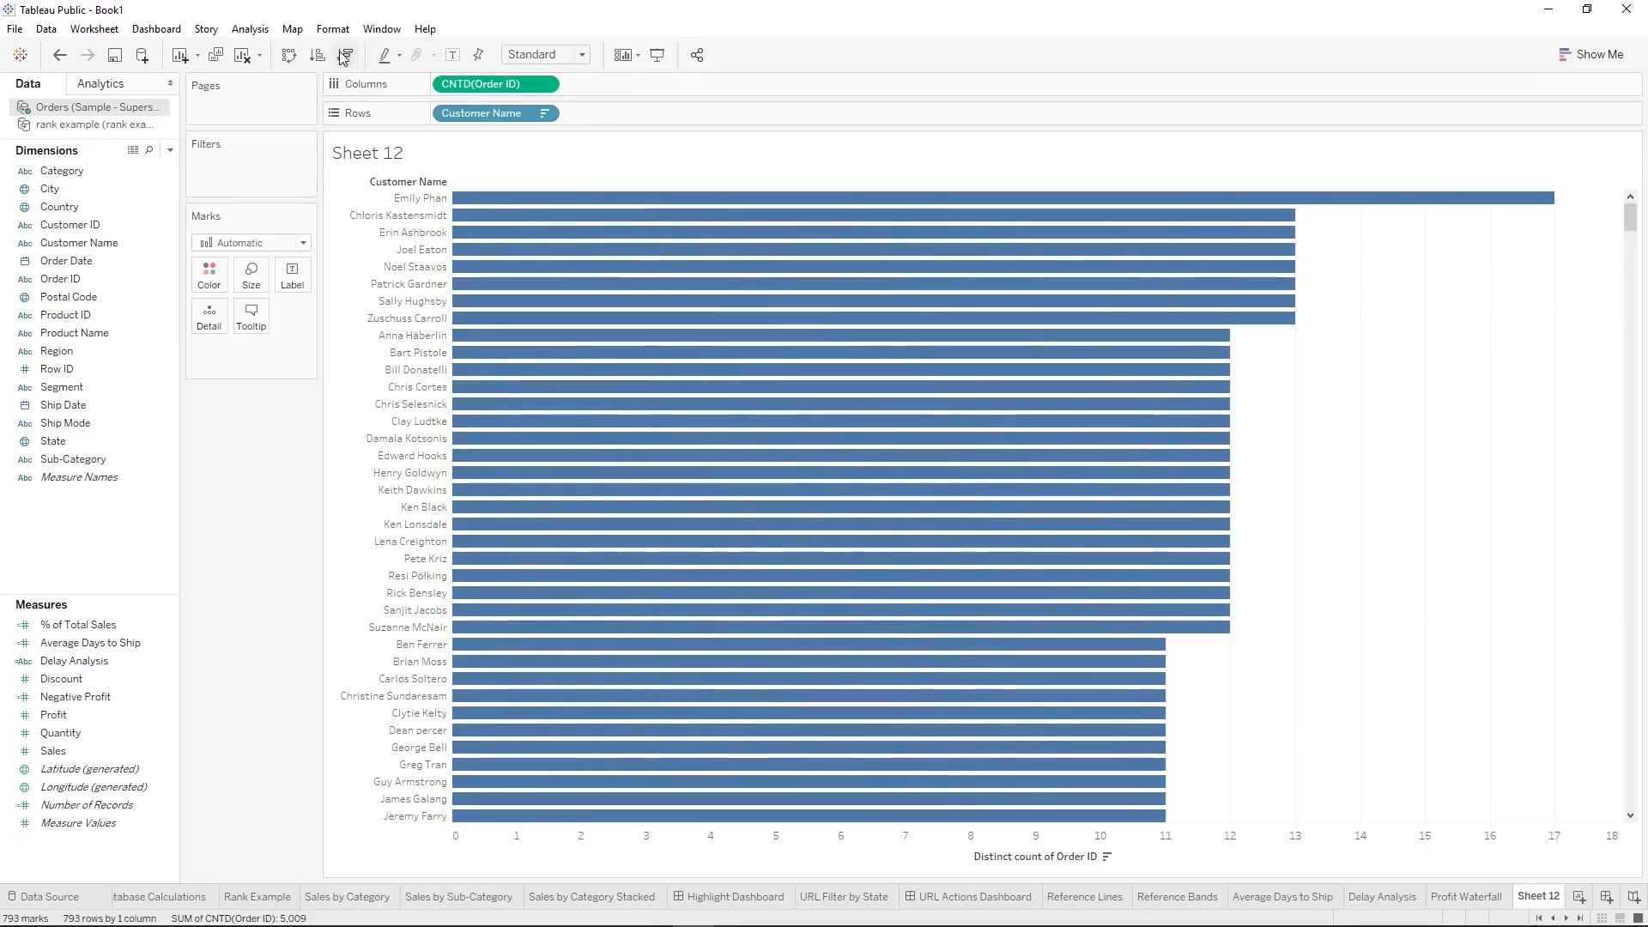
Clear every field off Sheet 12 to leave an empty view
{"action": "left_click", "coordinate": [242, 55]}
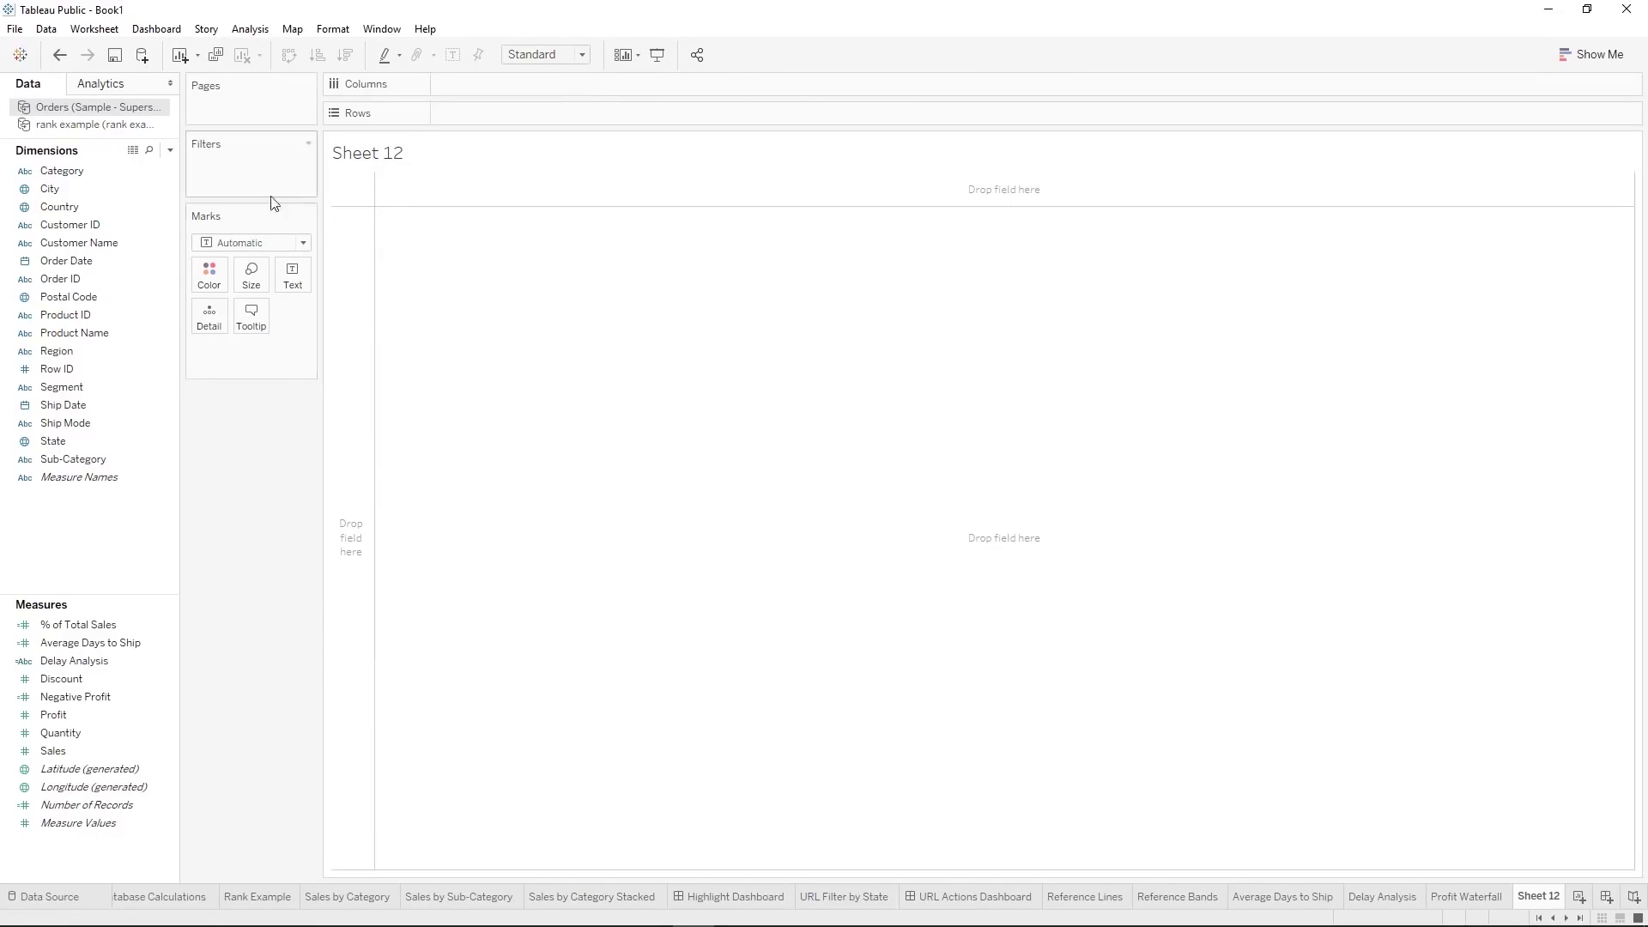
{"action": "left_click", "coordinate": [122, 375]}
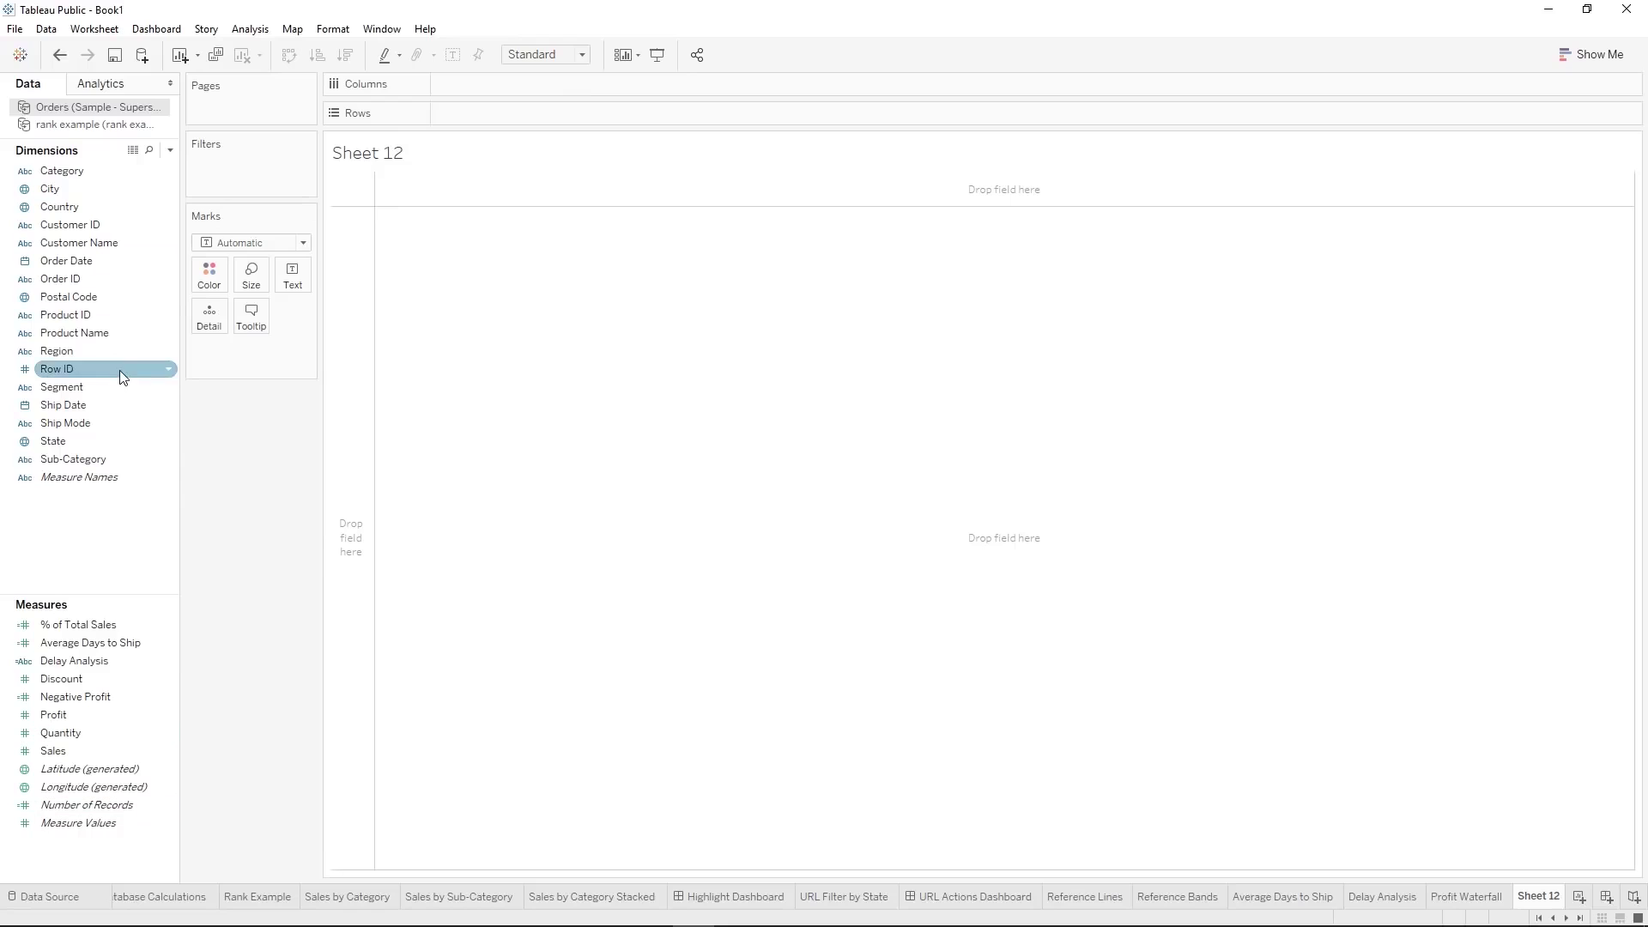
{"action": "left_click", "coordinate": [649, 412]}
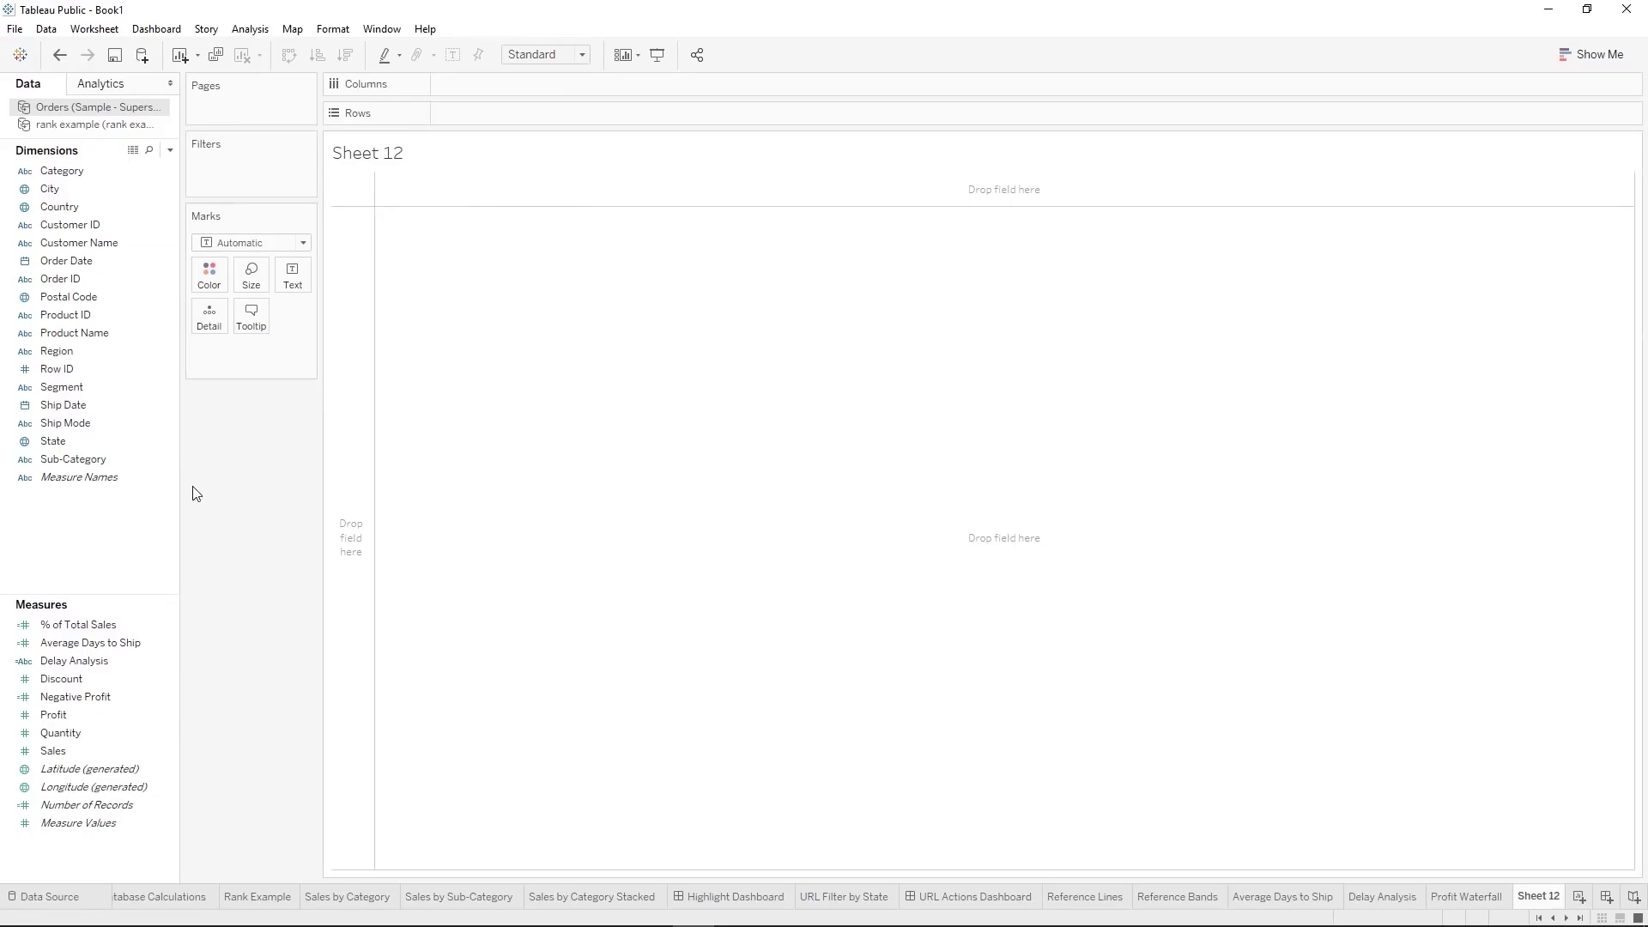
{"action": "left_click", "coordinate": [90, 224]}
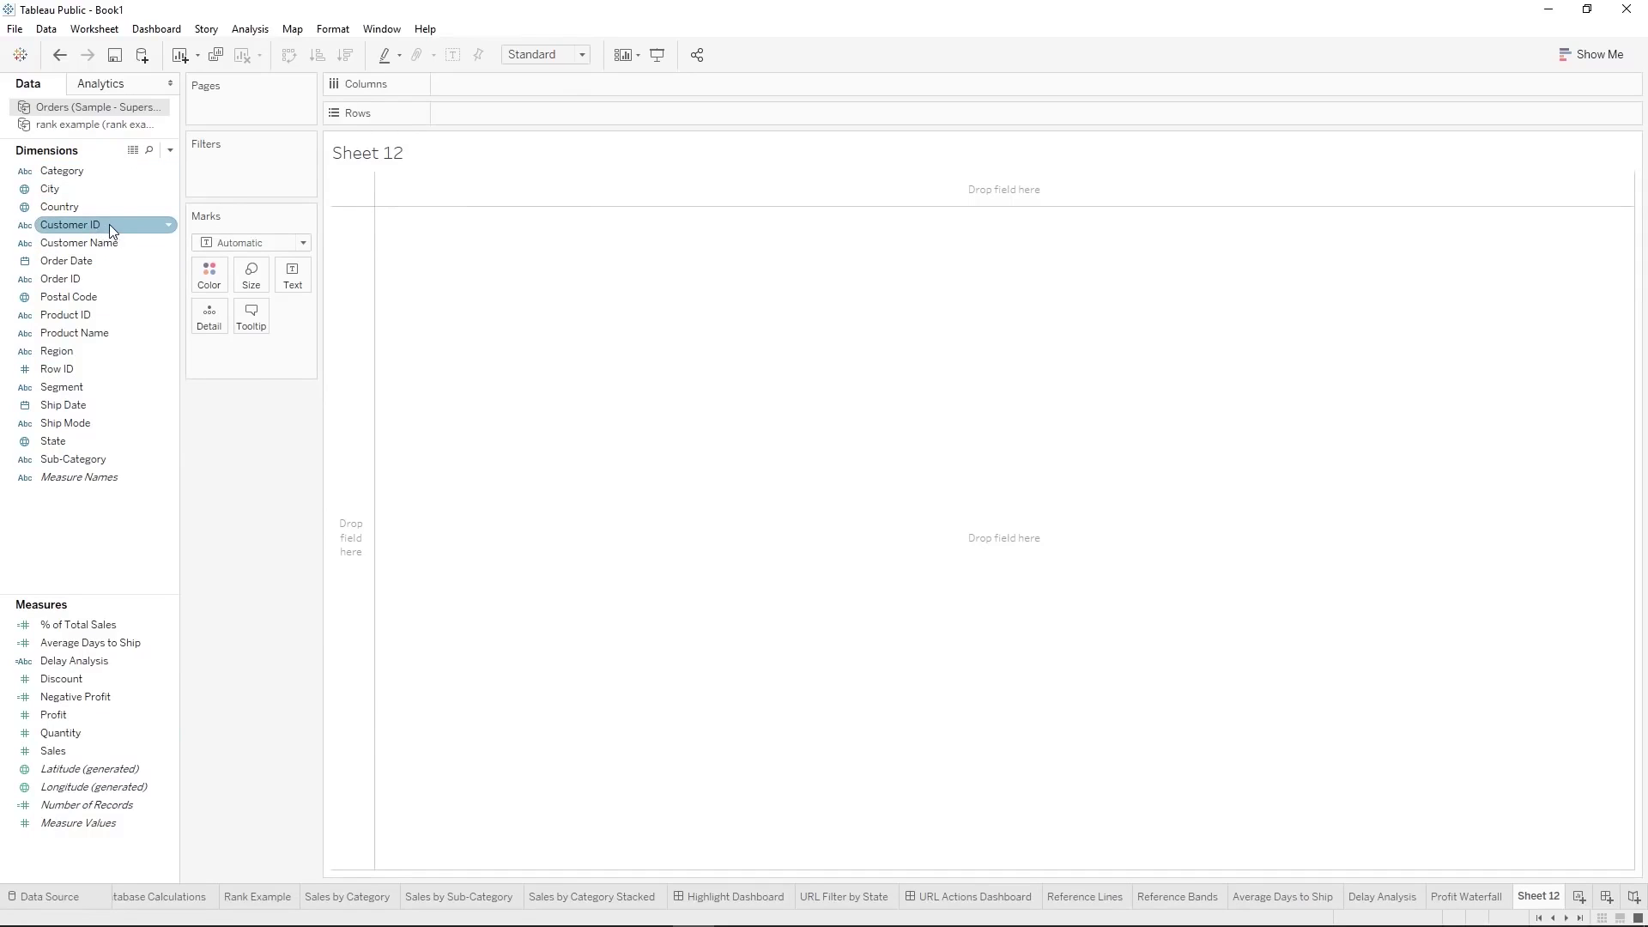
Create a calculated field named 'Number of Orders per Customer'
{"action": "right_click", "coordinate": [109, 527]}
{"action": "left_click", "coordinate": [214, 538]}
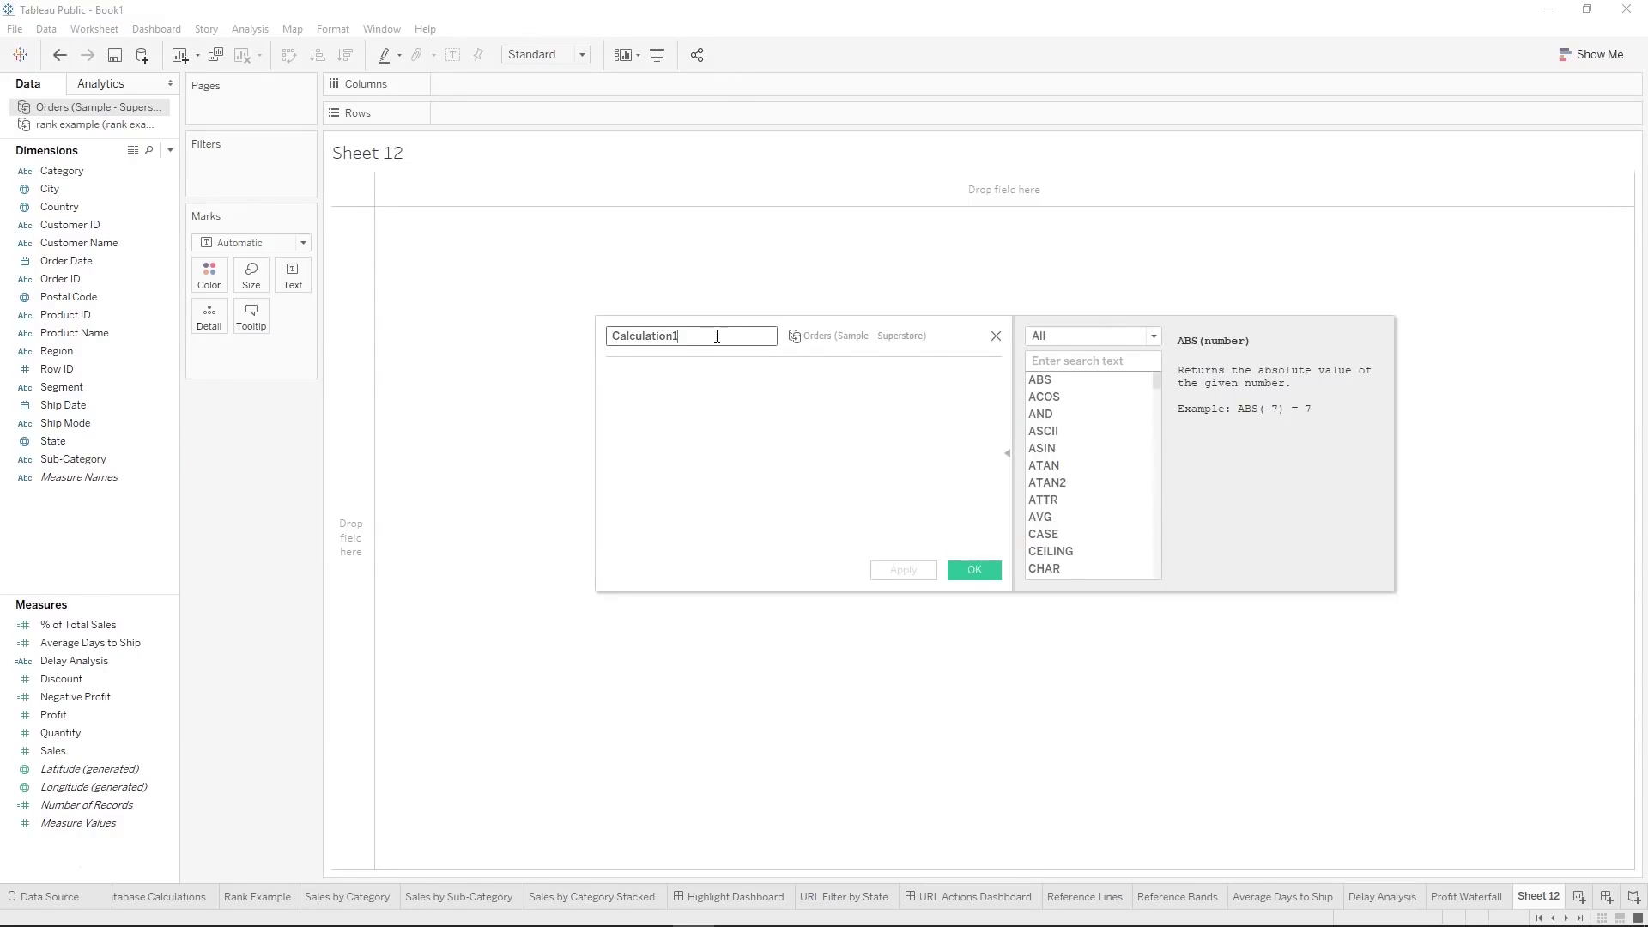
{"action": "key", "text": "BackSpace"}
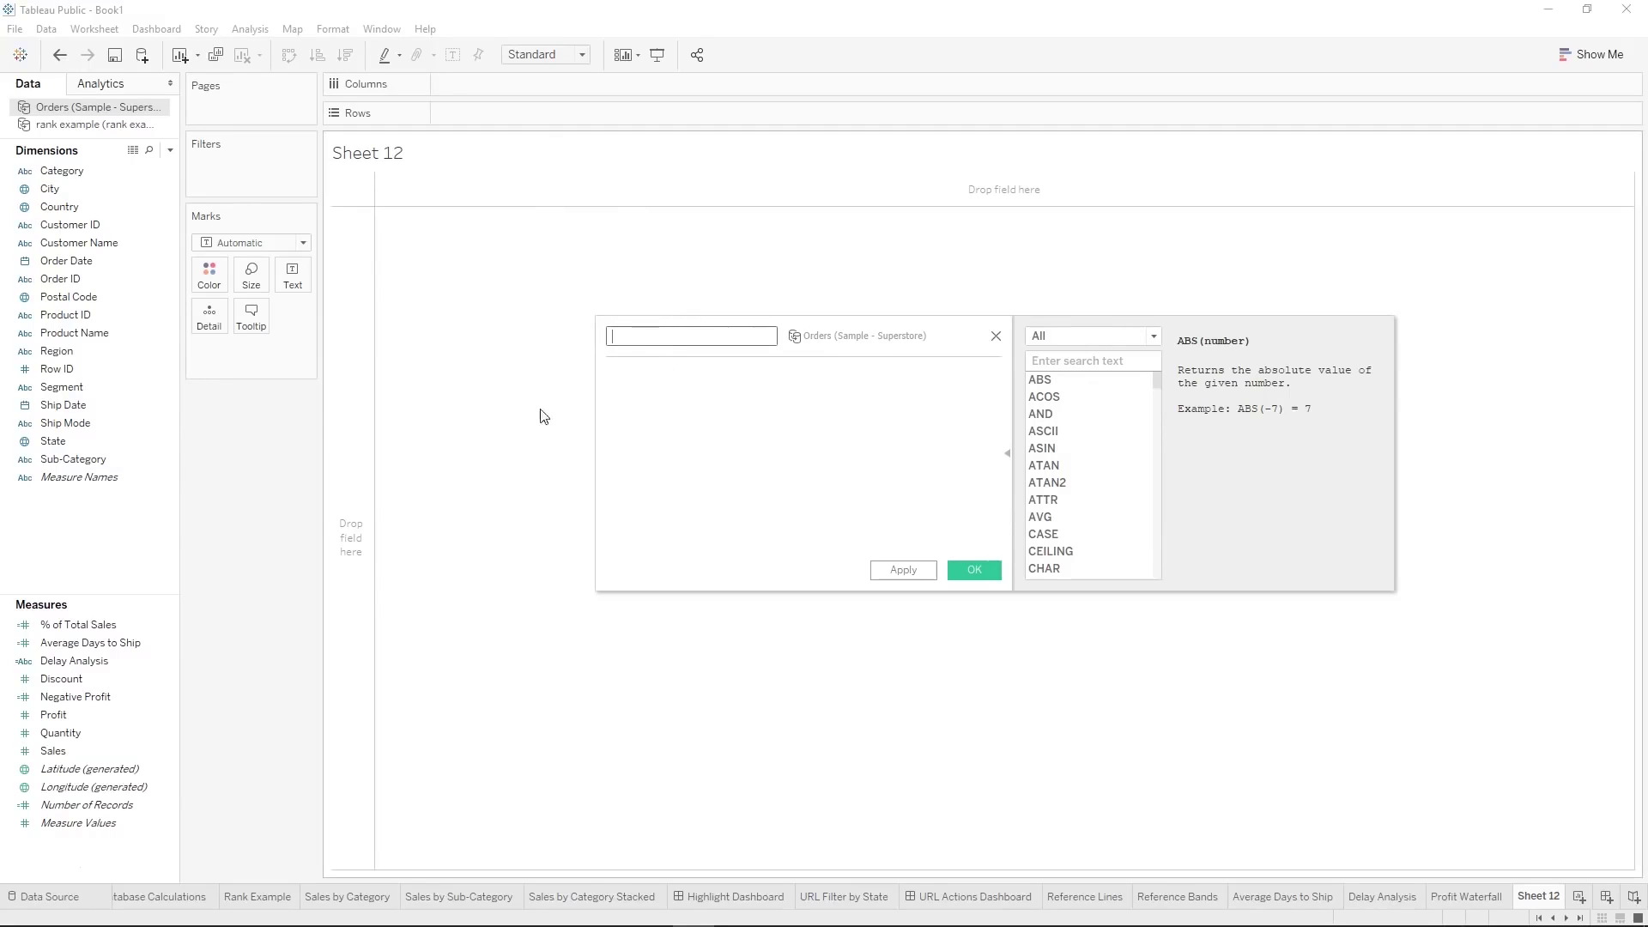
{"action": "type", "text": "umber of Orders per Customer"}
{"action": "left_click", "coordinate": [657, 440]}
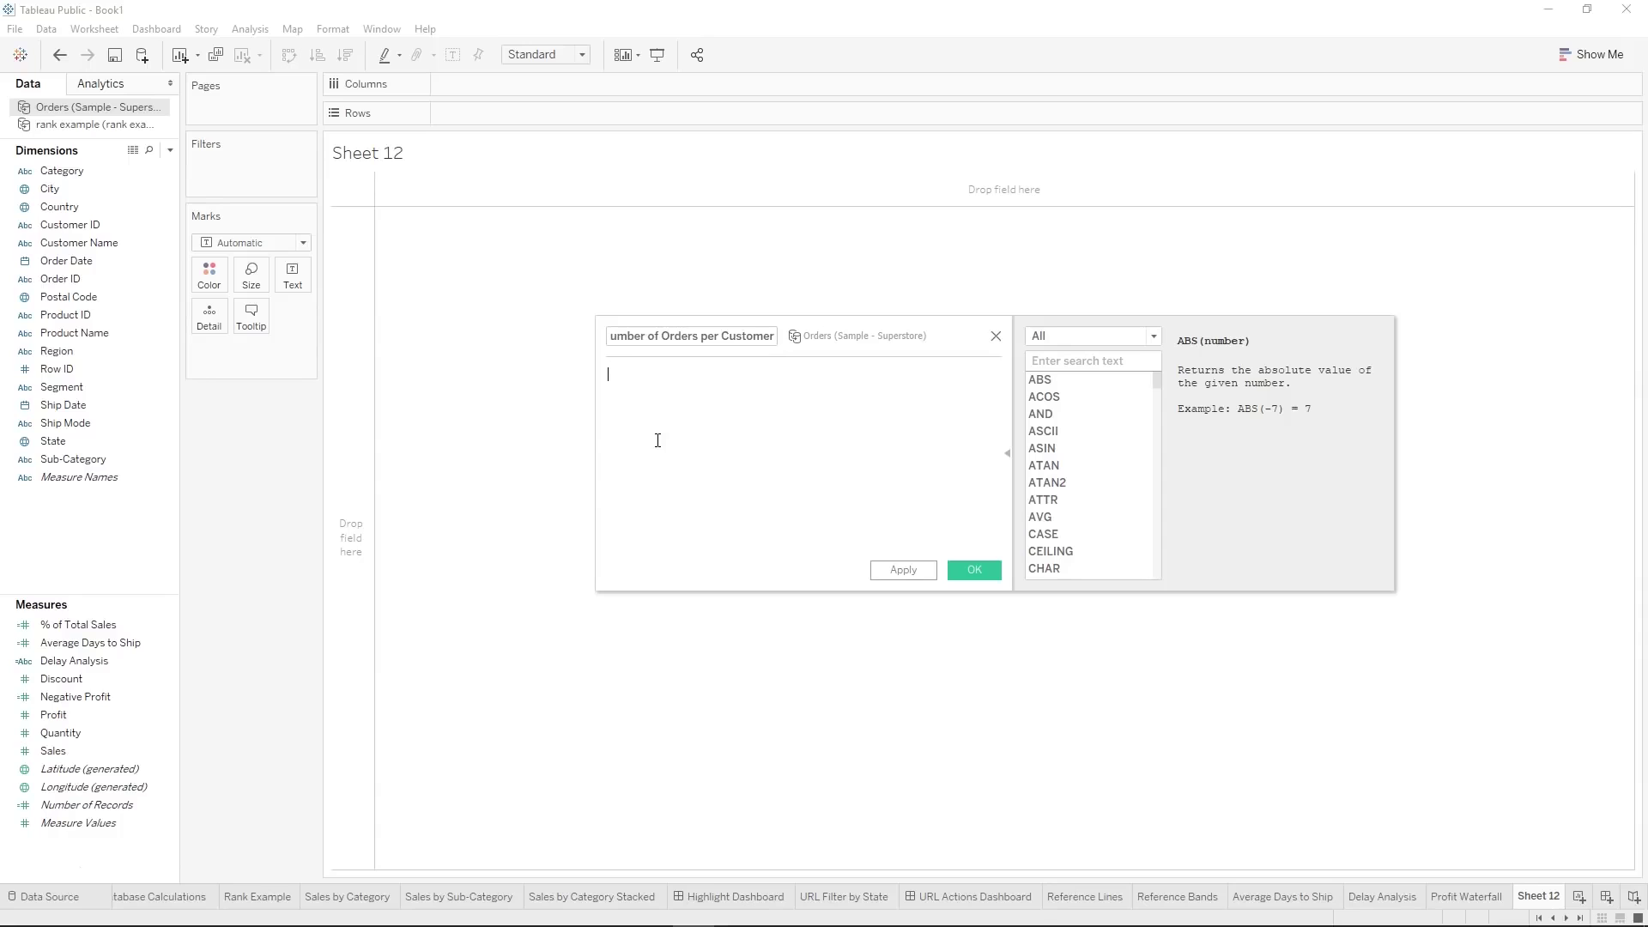
Start the formula with a FIXED expression, deleting the stray INCLUDE and EXCLUDE lines
{"action": "type", "text": "fix"}
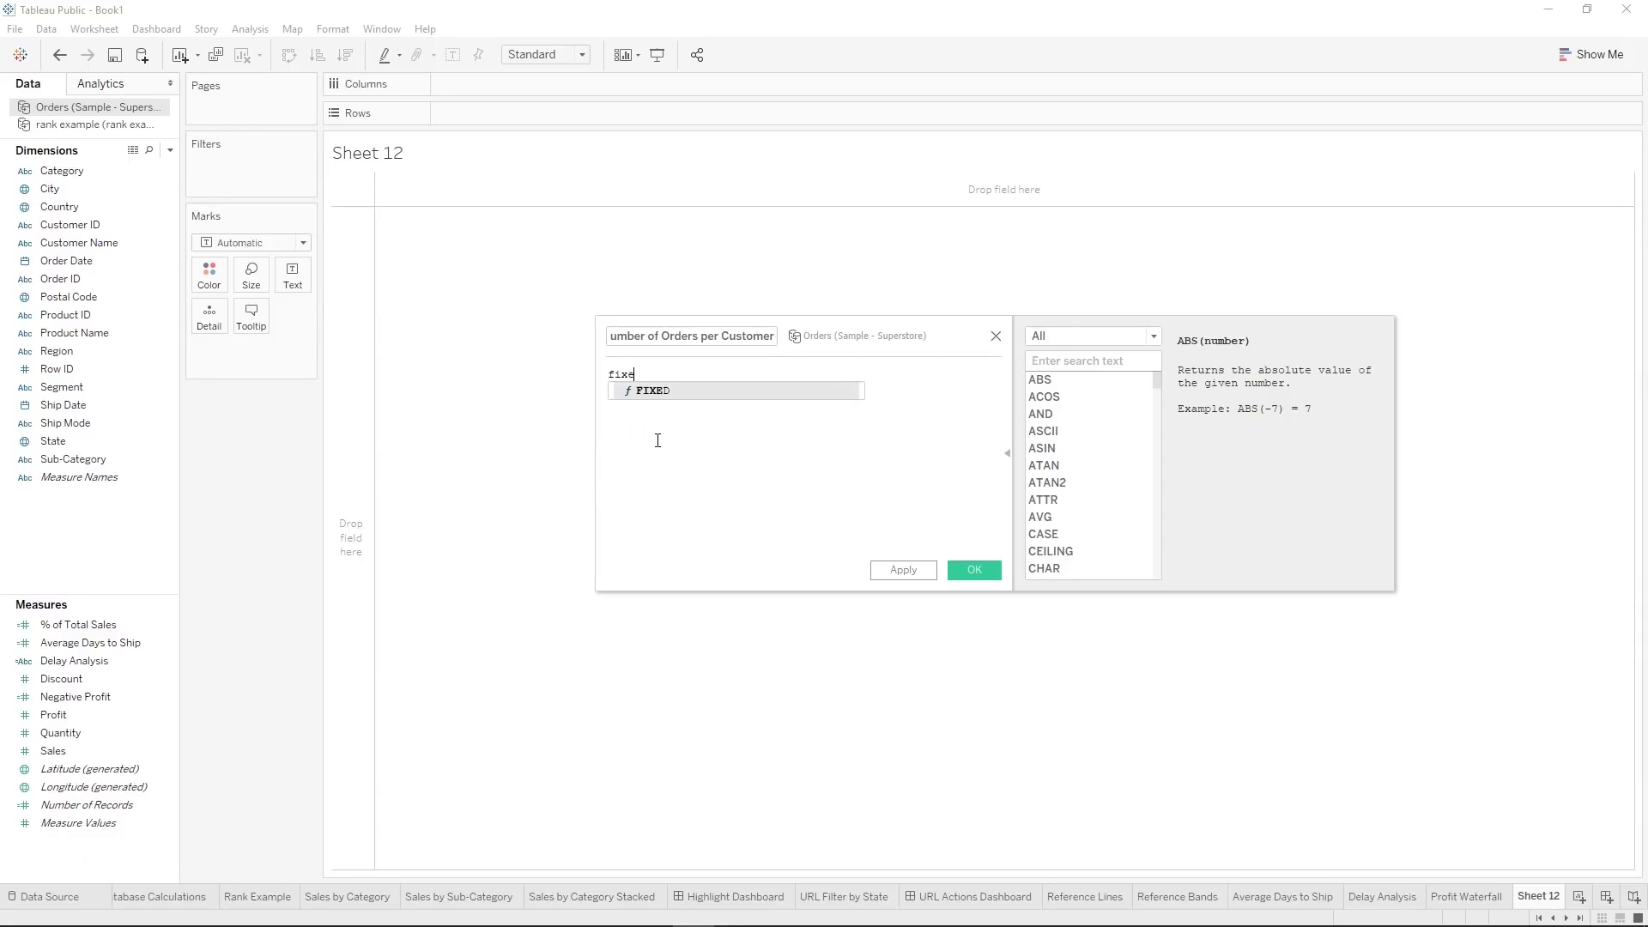
{"action": "type", "text": "e"}
{"action": "key", "text": "Return"}
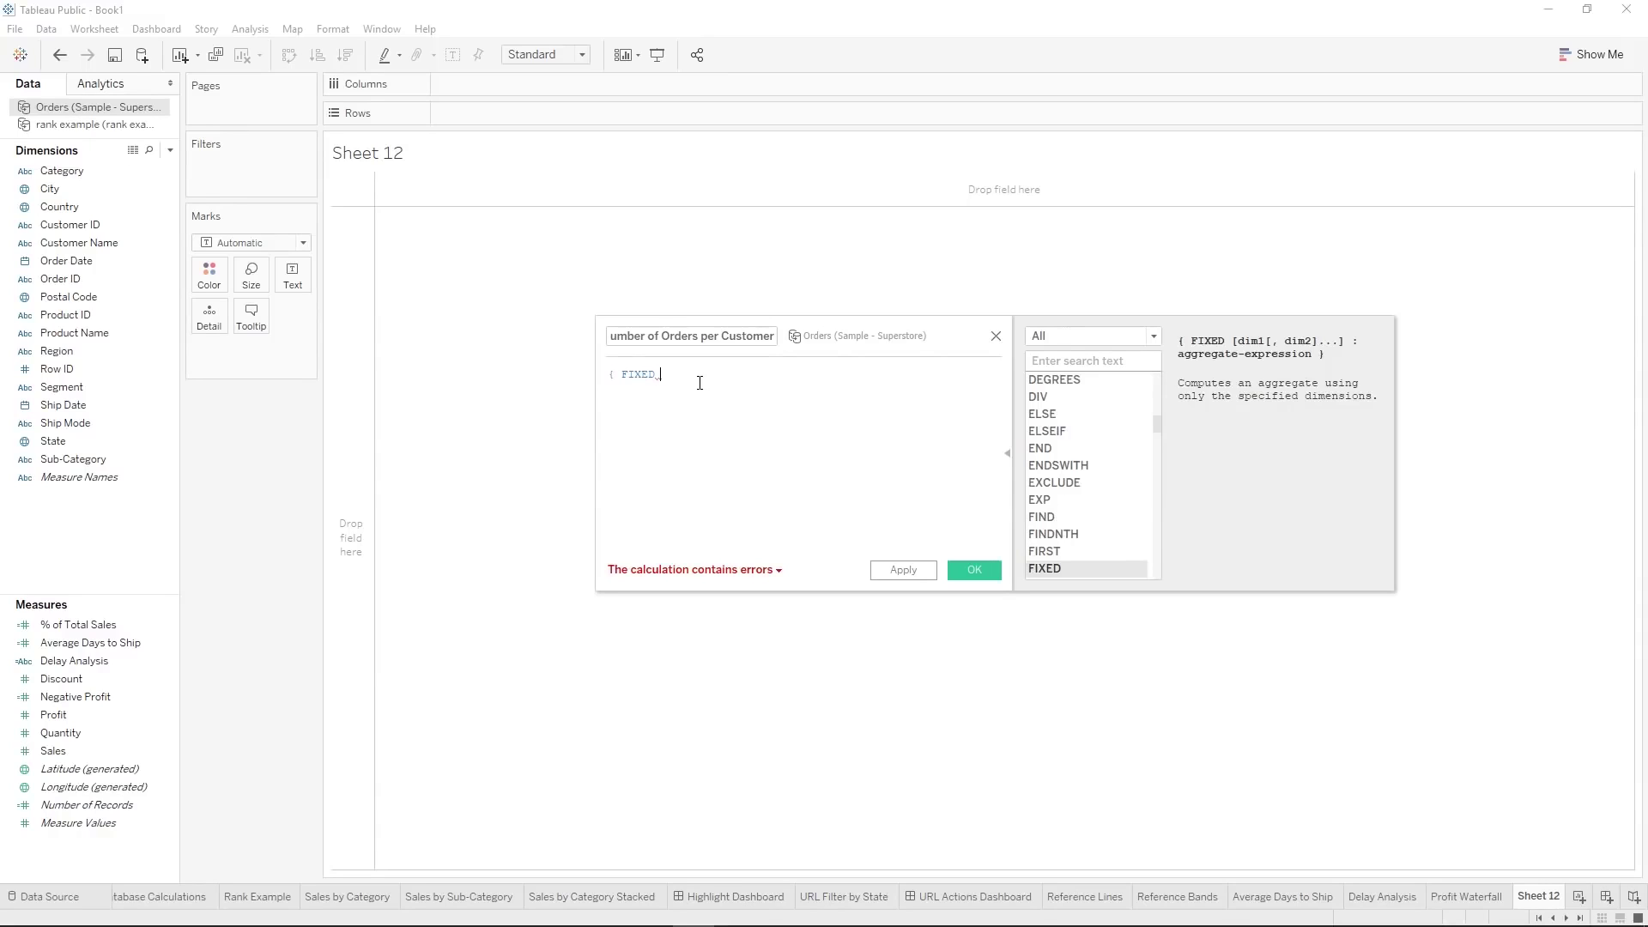
{"action": "key", "text": "Return"}
{"action": "type", "text": "{"}
{"action": "key", "text": "Return"}
{"action": "key", "text": "Return"}
{"action": "type", "text": "{"}
{"action": "key", "text": "Return"}
{"action": "left_click", "coordinate": [654, 388]}
{"action": "left_click", "coordinate": [652, 402]}
{"action": "left_click", "coordinate": [654, 392]}
{"action": "left_click_drag", "start_coordinate": [679, 403], "coordinate": [691, 377]}
{"action": "key", "text": "BackSpace"}
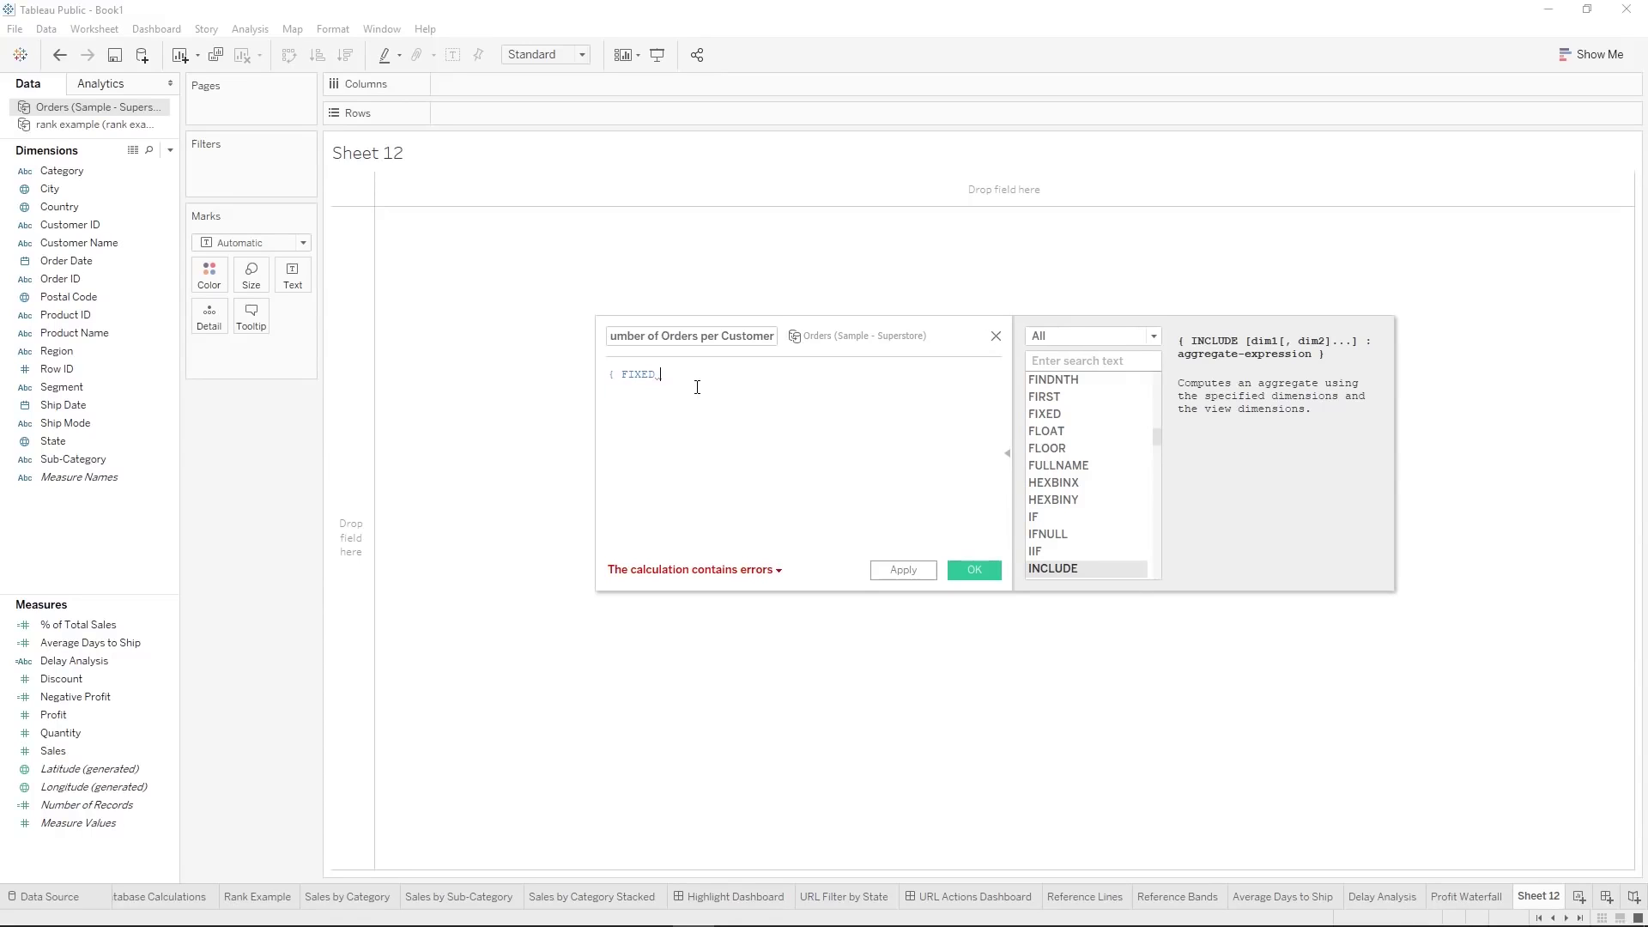
Insert [Customer Name] as the FIXED dimension
{"action": "type", "text": "C"}
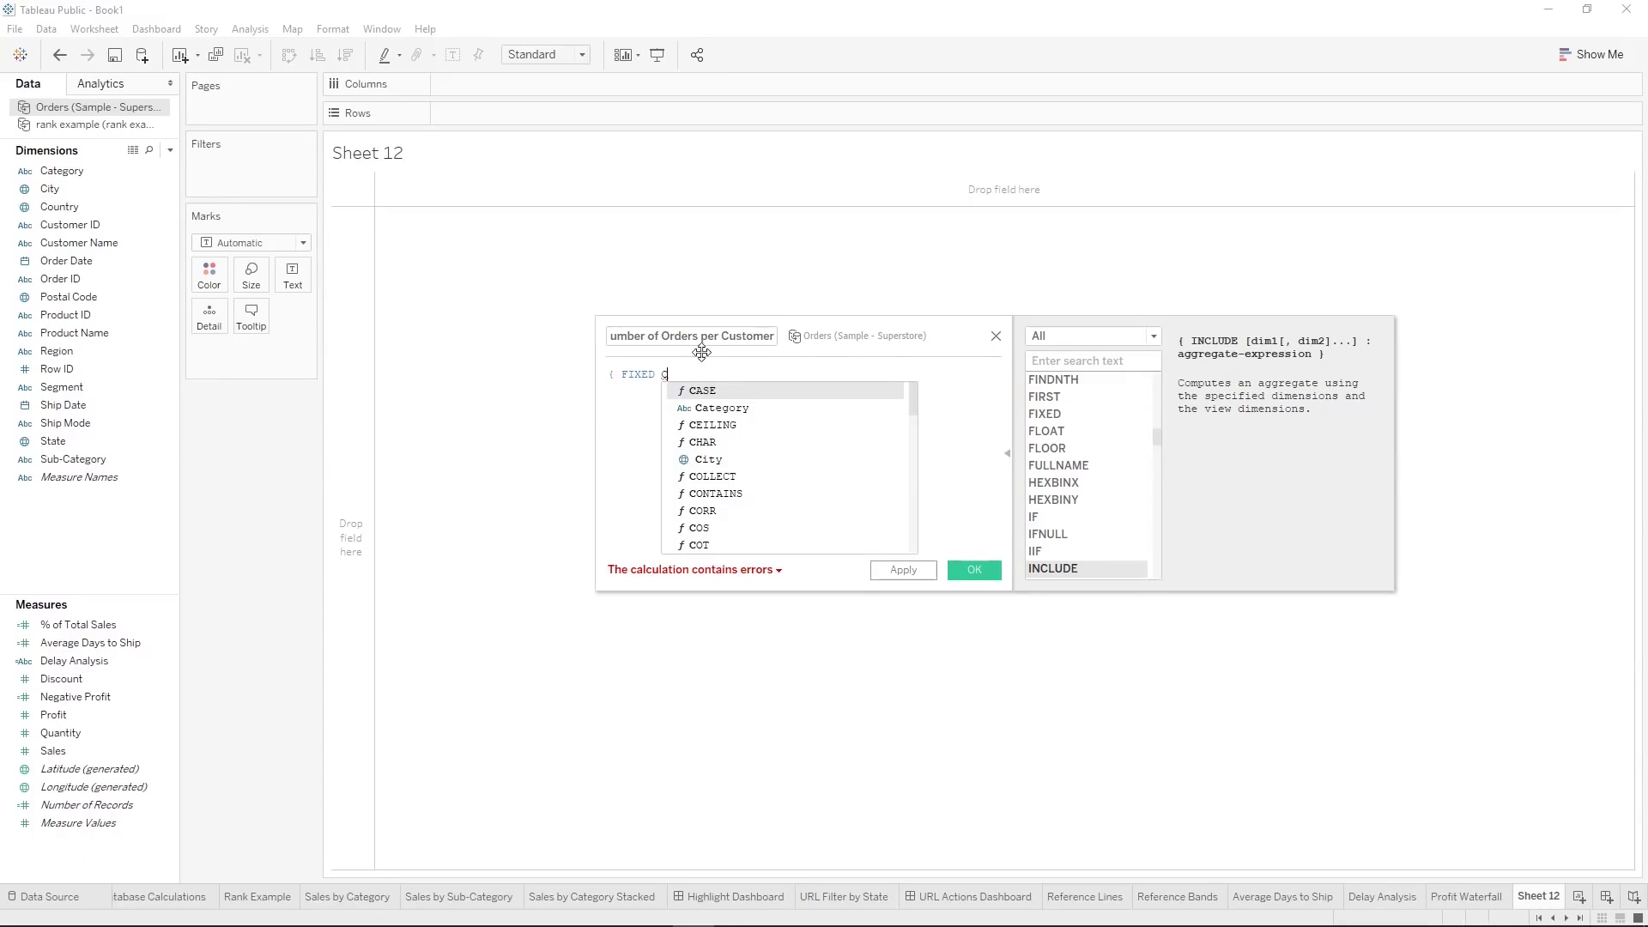
{"action": "left_click", "coordinate": [629, 372]}
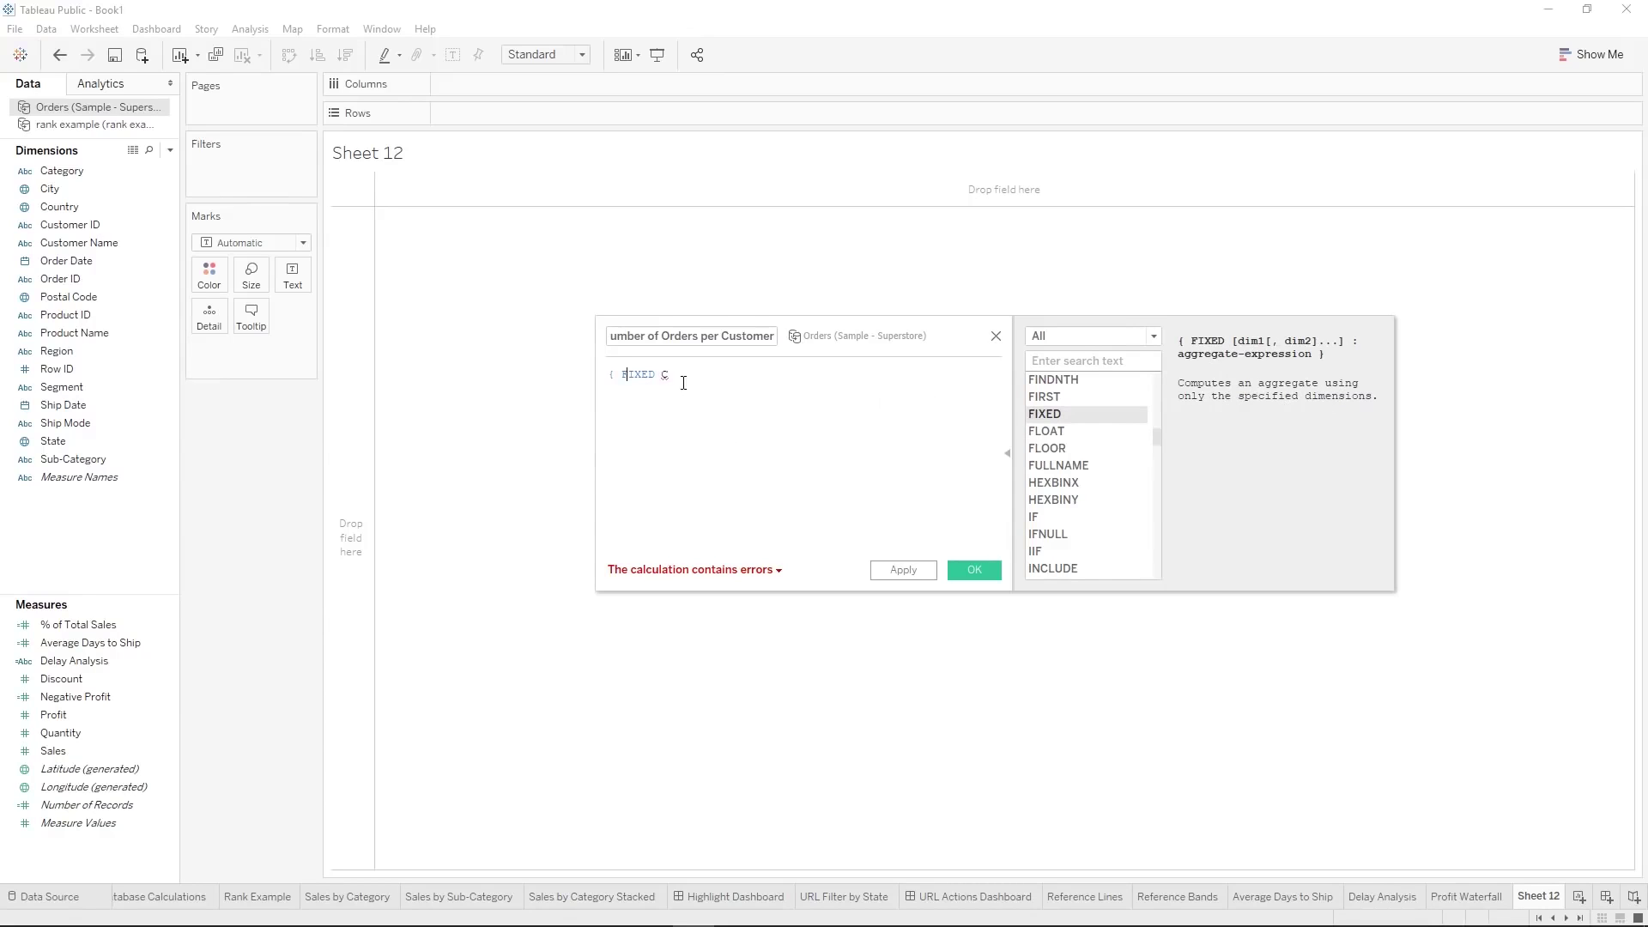
{"action": "type", "text": "Cu"}
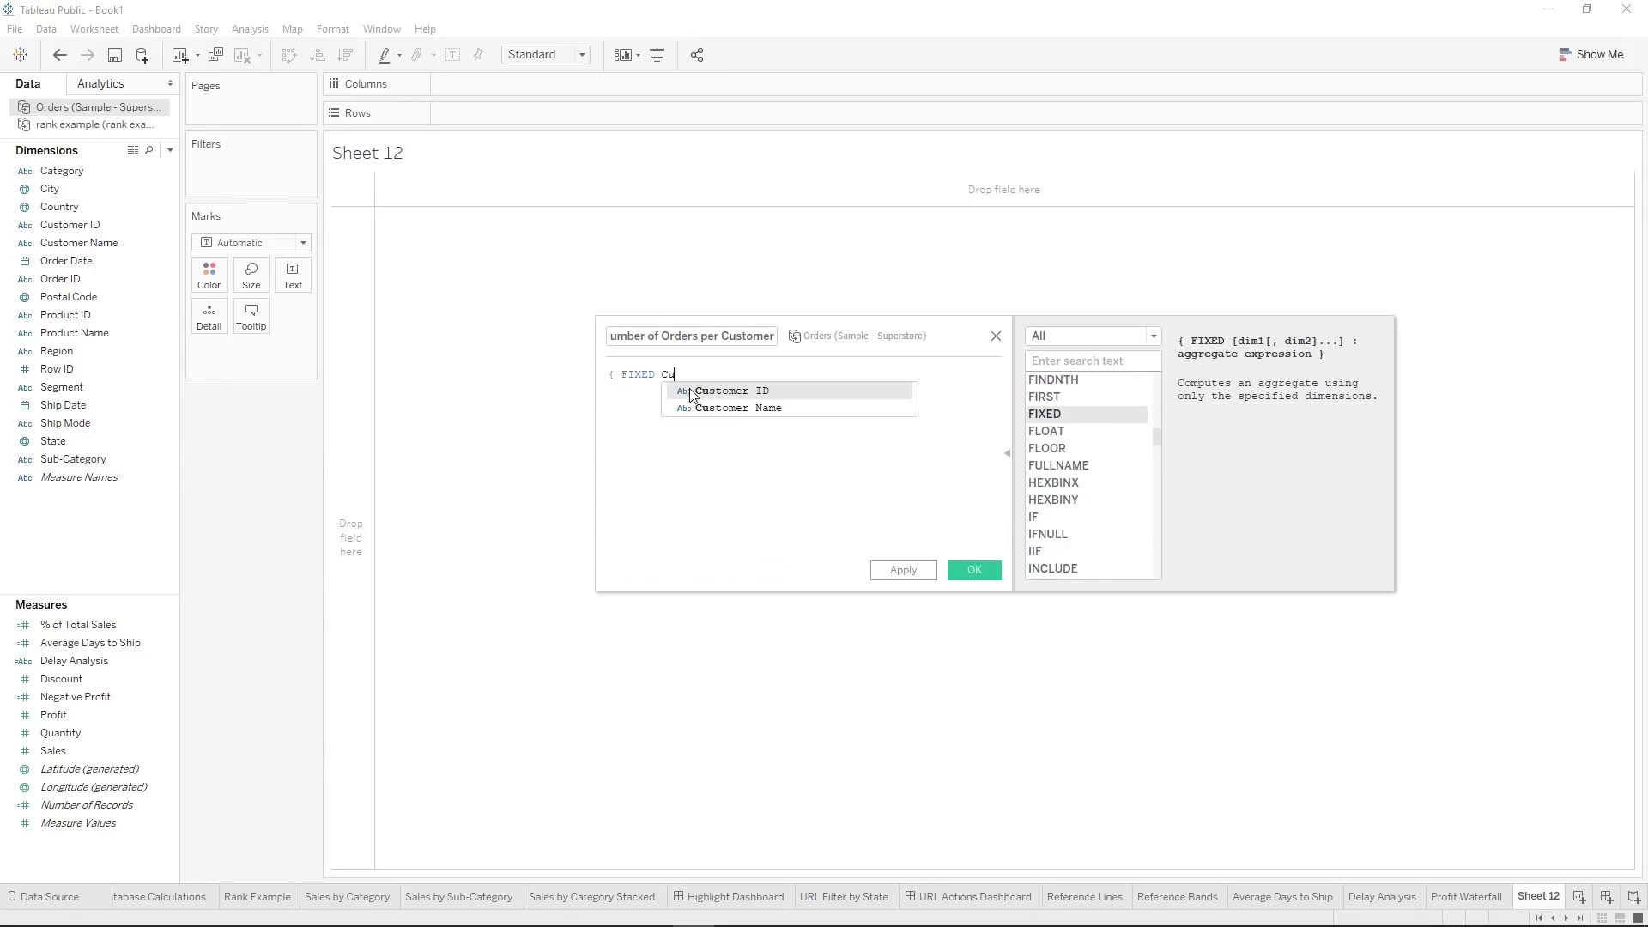
{"action": "key", "text": "Down"}
{"action": "key", "text": "Return"}
Finish the formula as { FIXED [Customer Name]:COUNTD([Order ID])}
{"action": "type", "text": ":"}
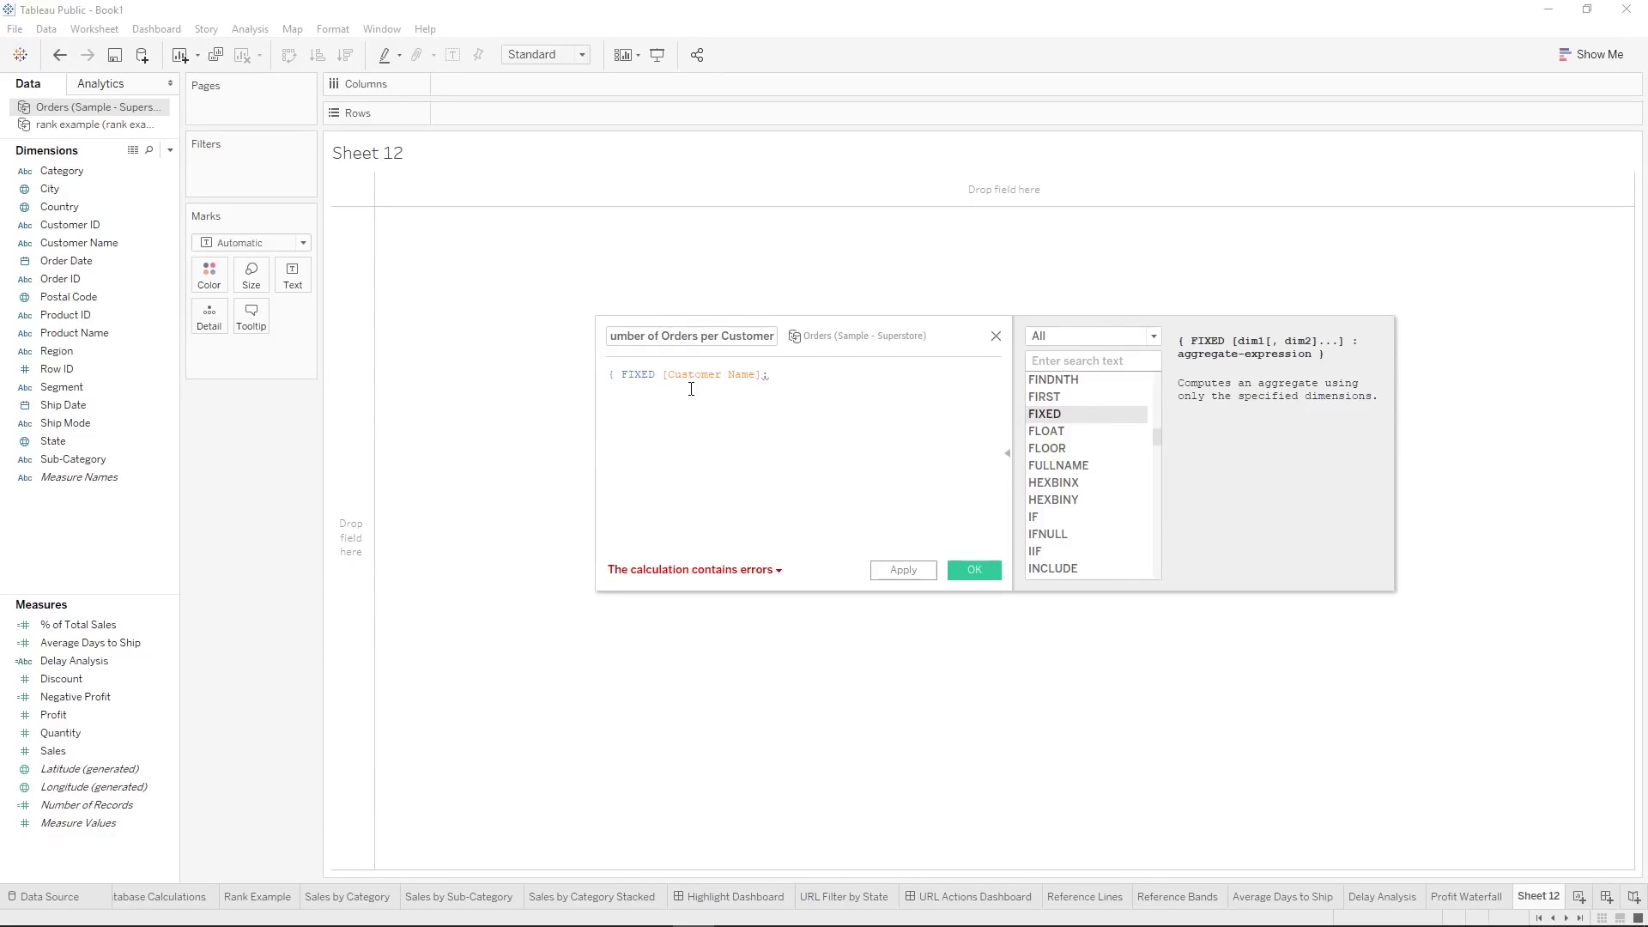
{"action": "type", "text": "cou"}
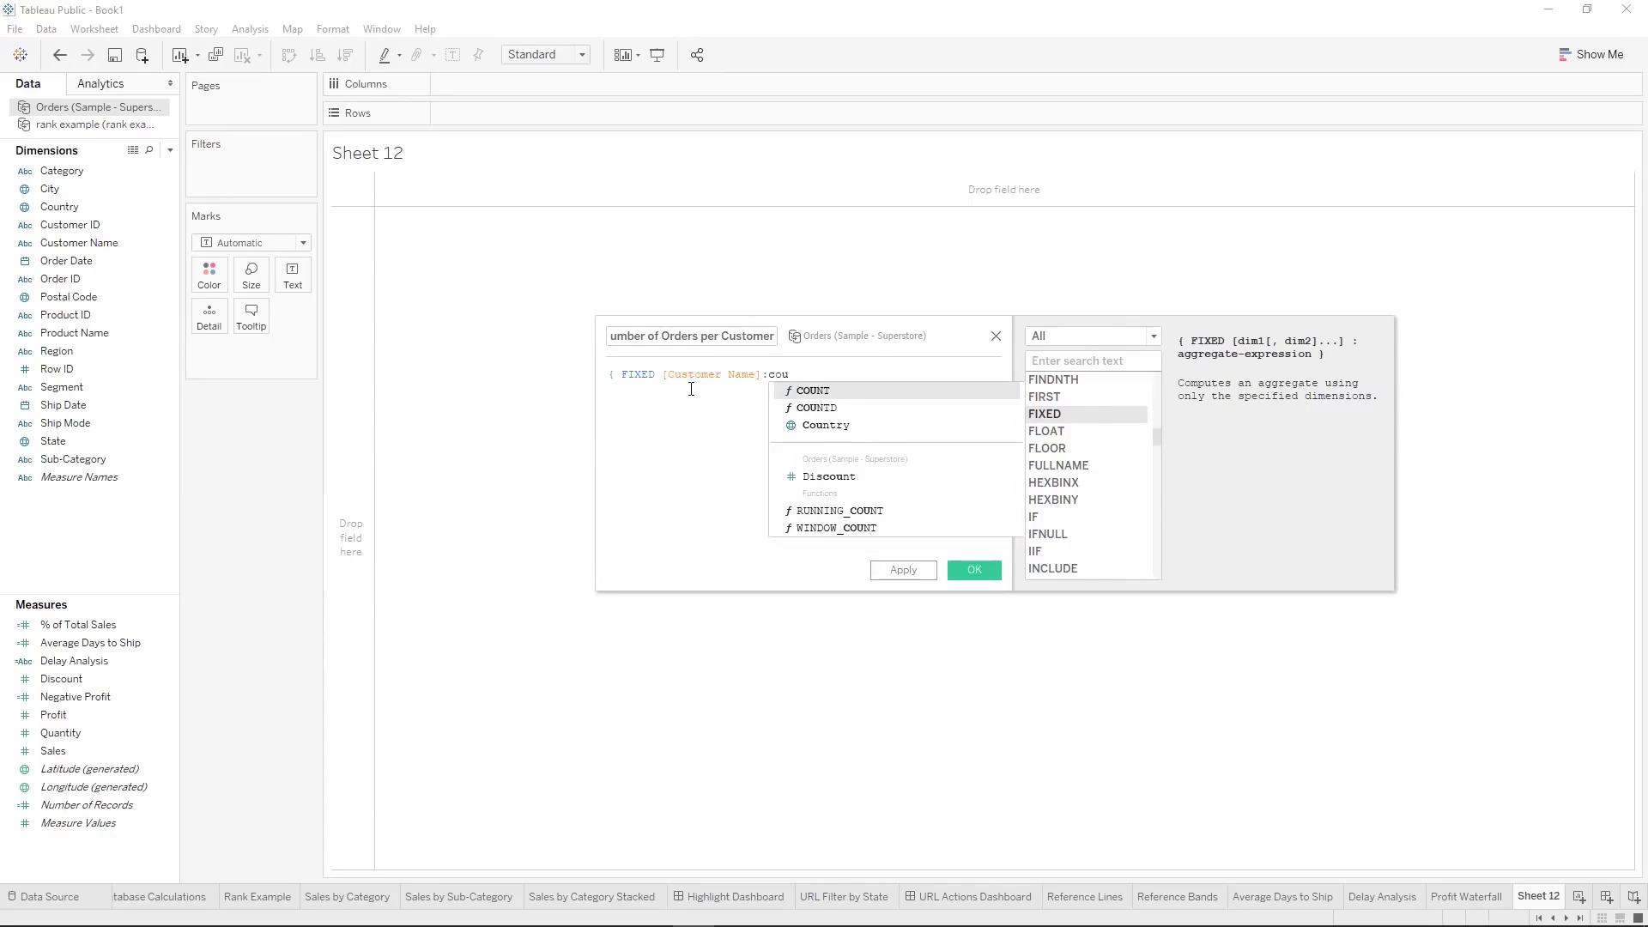
{"action": "key", "text": "Down"}
{"action": "key", "text": "Return"}
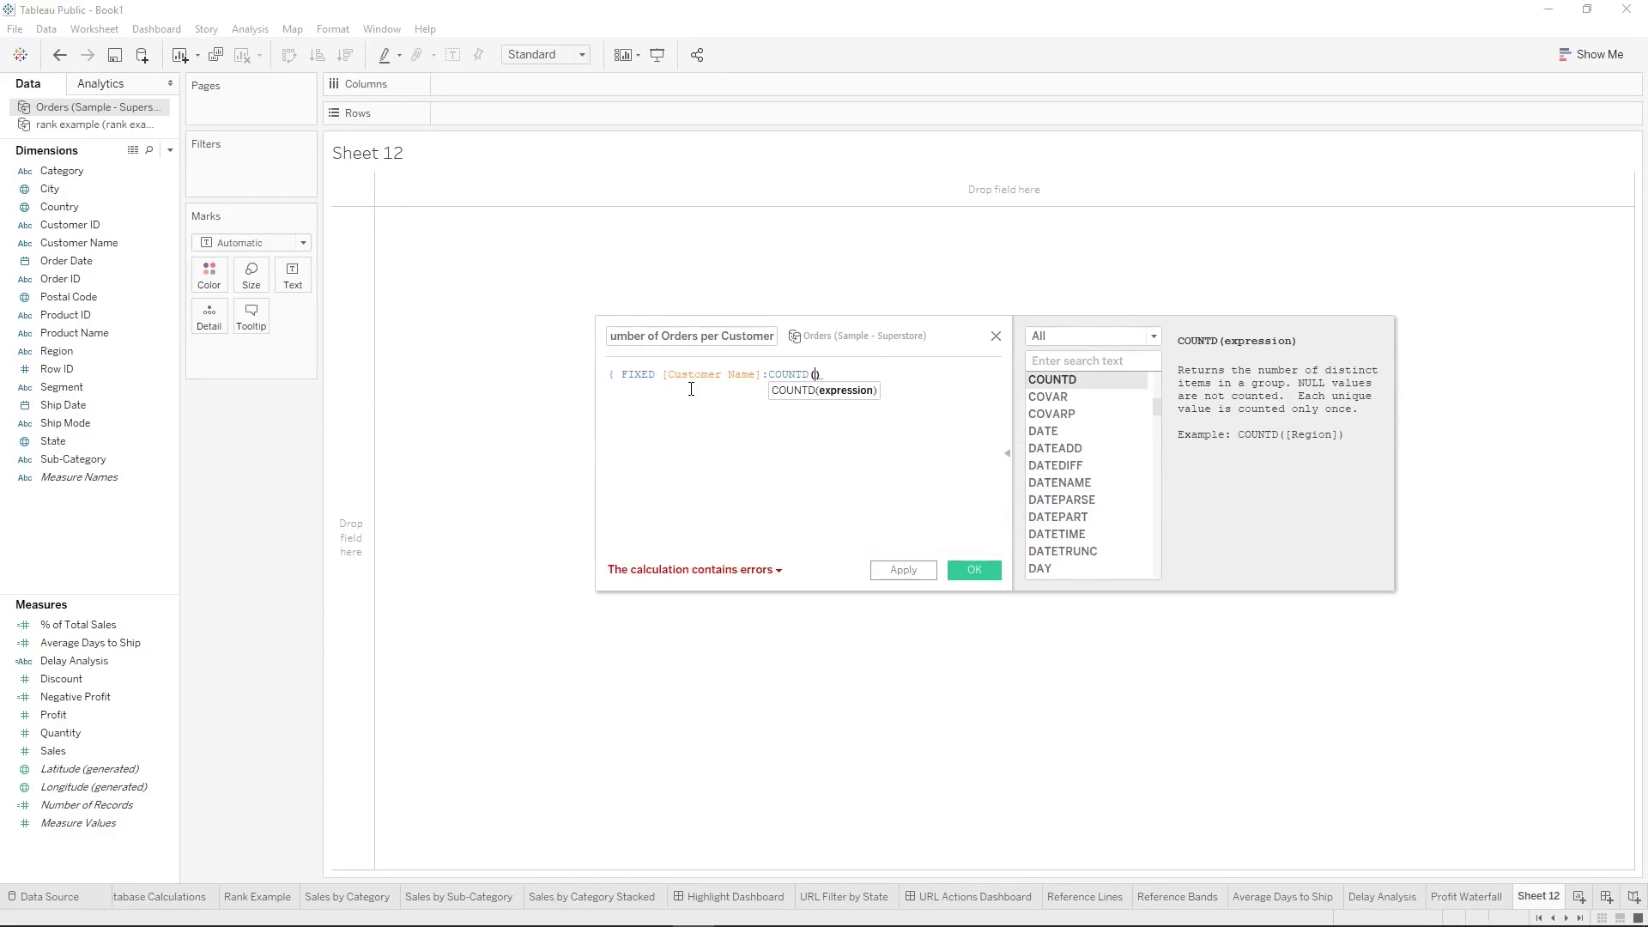
{"action": "type", "text": "Or"}
{"action": "key", "text": "Down"}
{"action": "key", "text": "Down"}
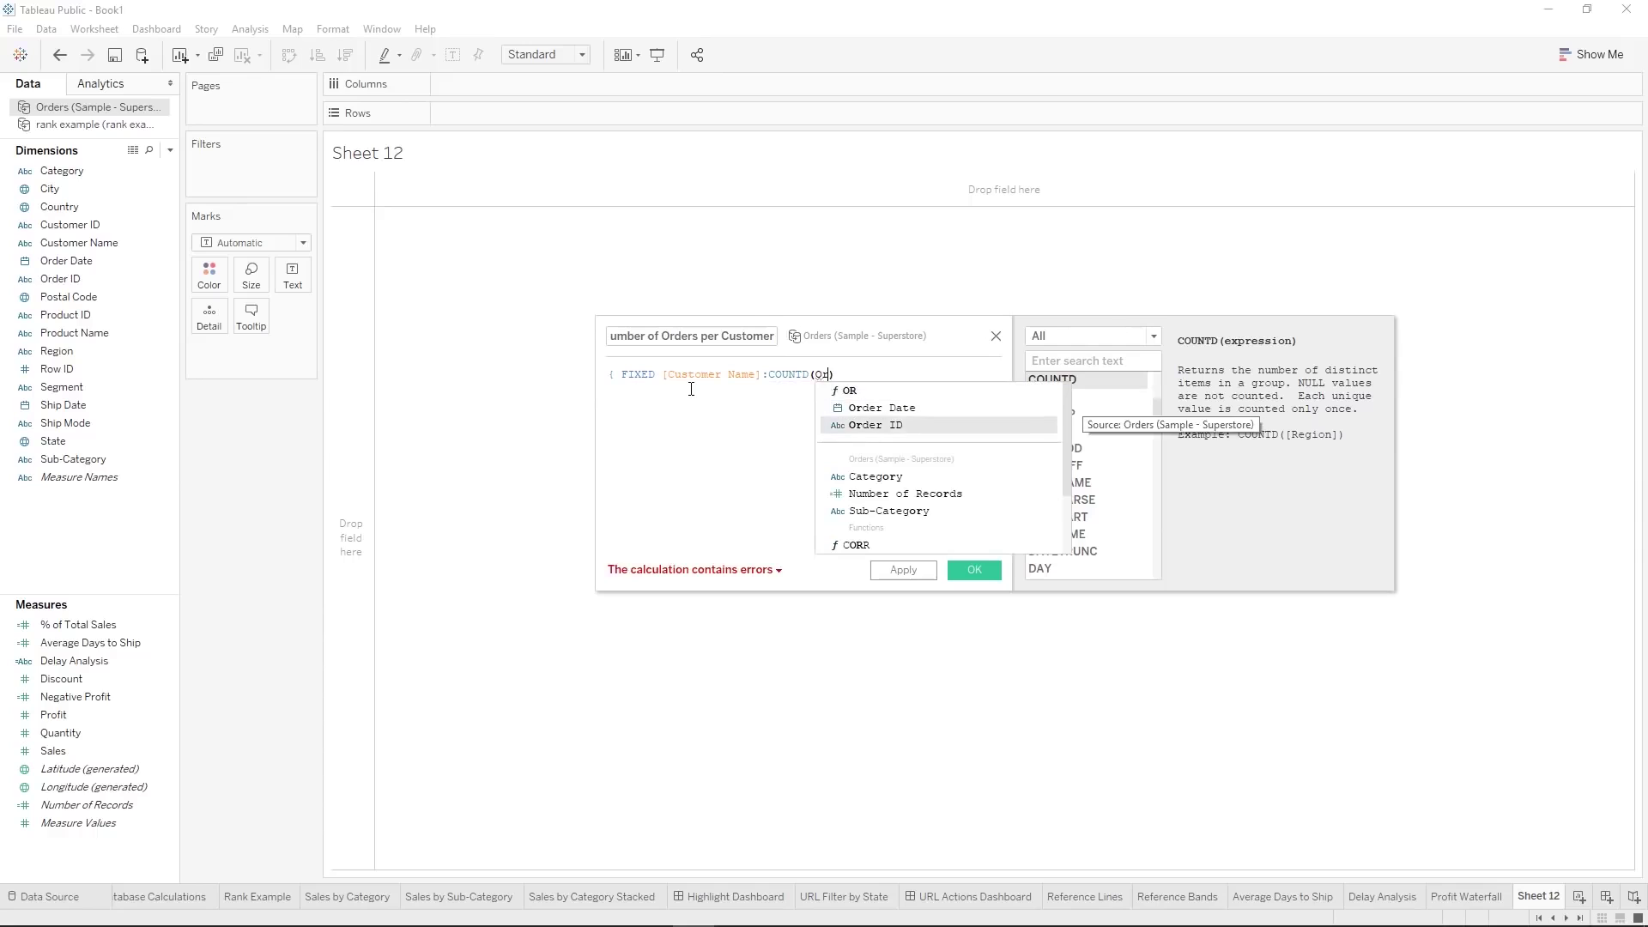
{"action": "key", "text": "Return"}
{"action": "type", "text": "}"}
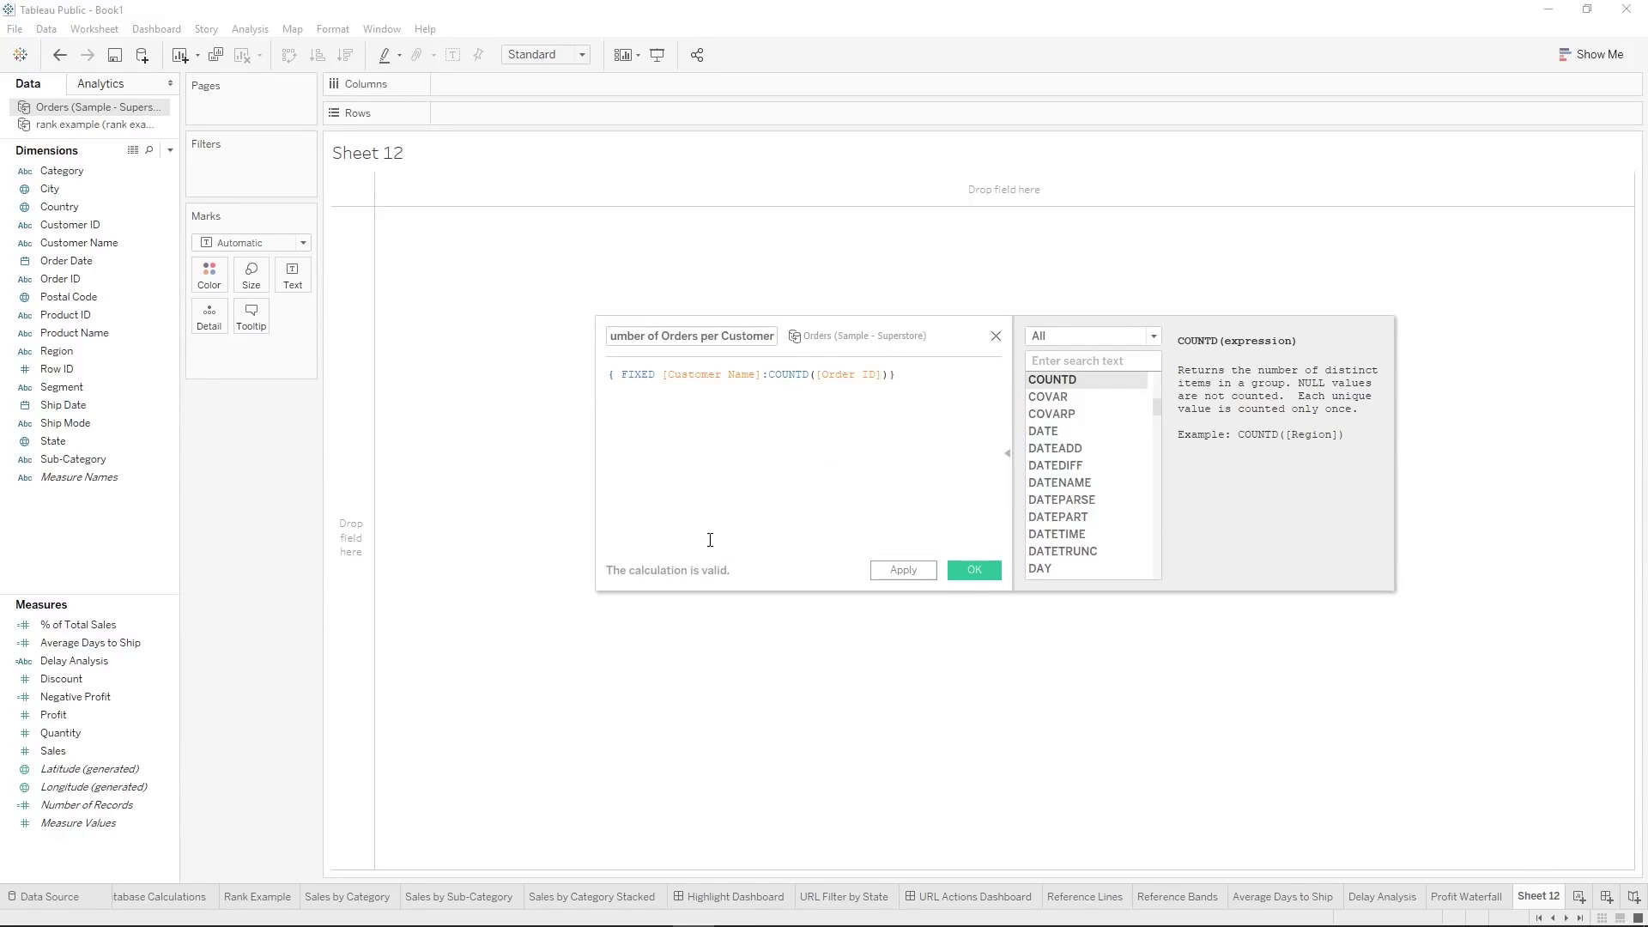
Save the calculation, convert it to a dimension, and put its values 1–17 on Columns
{"action": "left_click", "coordinate": [974, 571]}
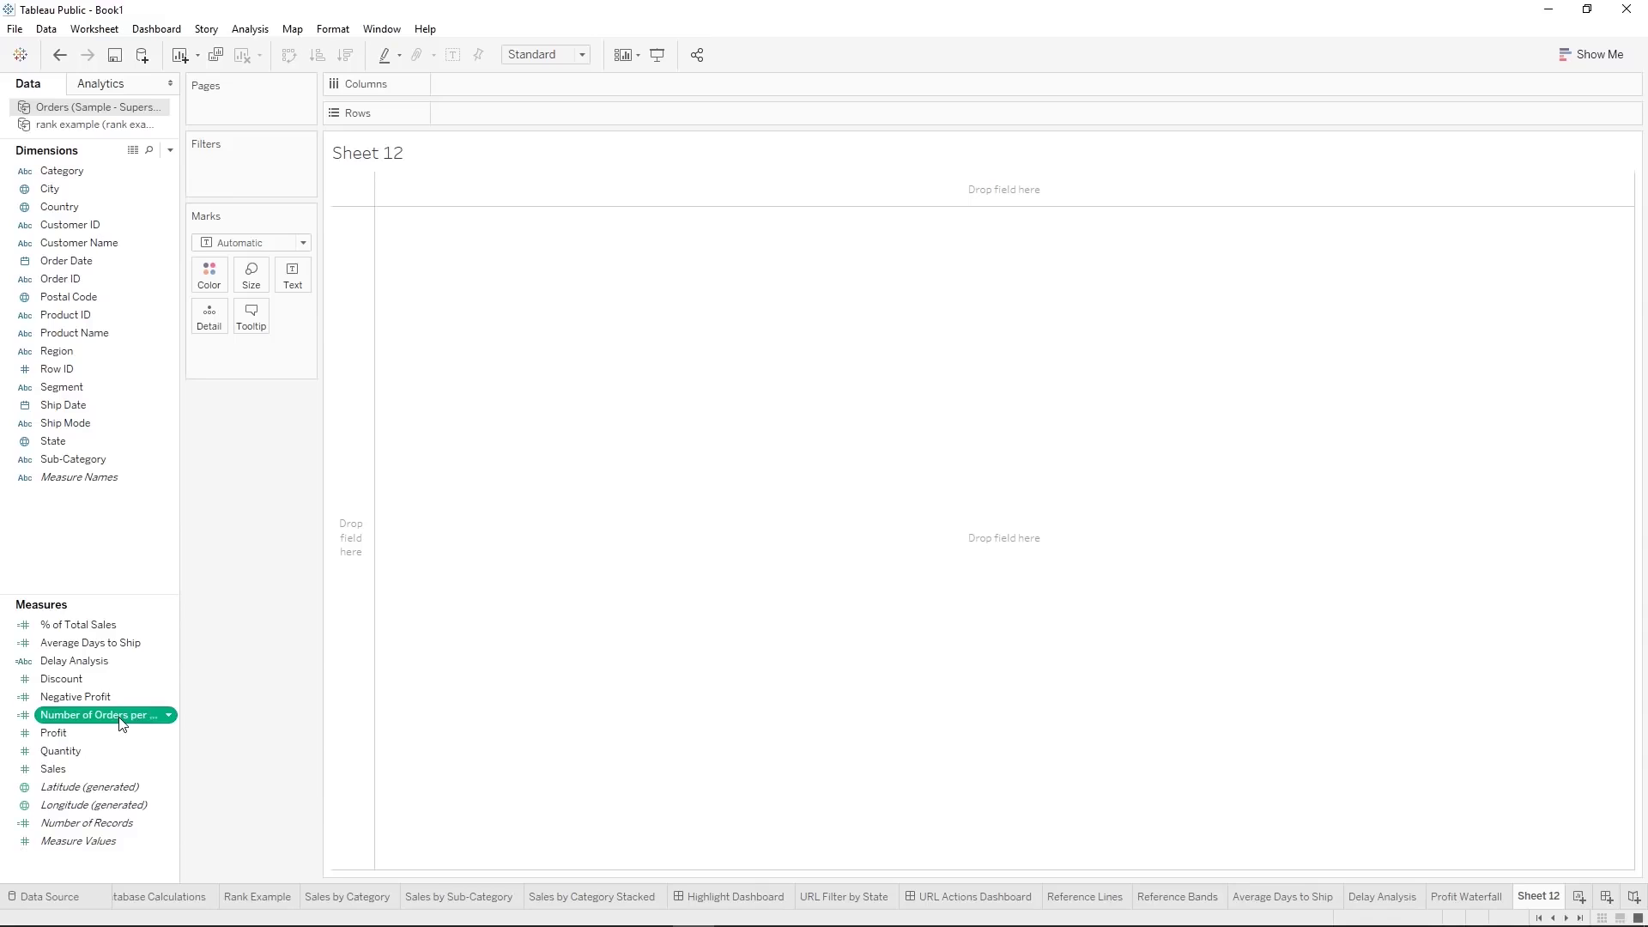
{"action": "left_click_drag", "start_coordinate": [120, 723], "coordinate": [76, 503]}
{"action": "left_click_drag", "start_coordinate": [103, 260], "coordinate": [470, 84]}
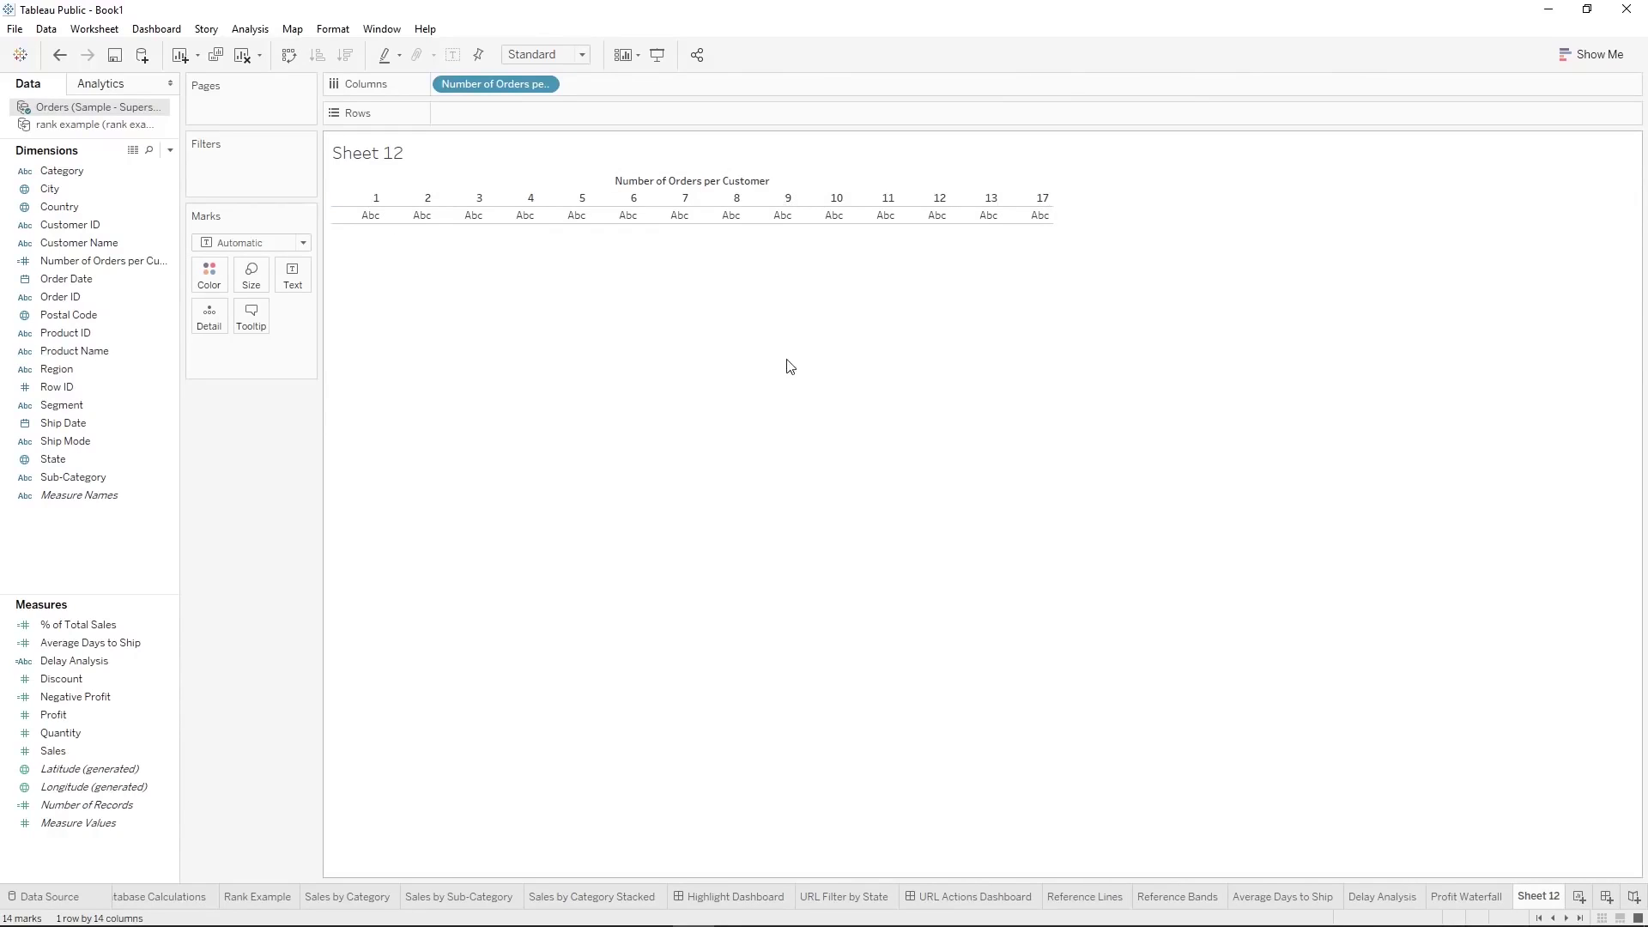
{"action": "left_click", "coordinate": [63, 262]}
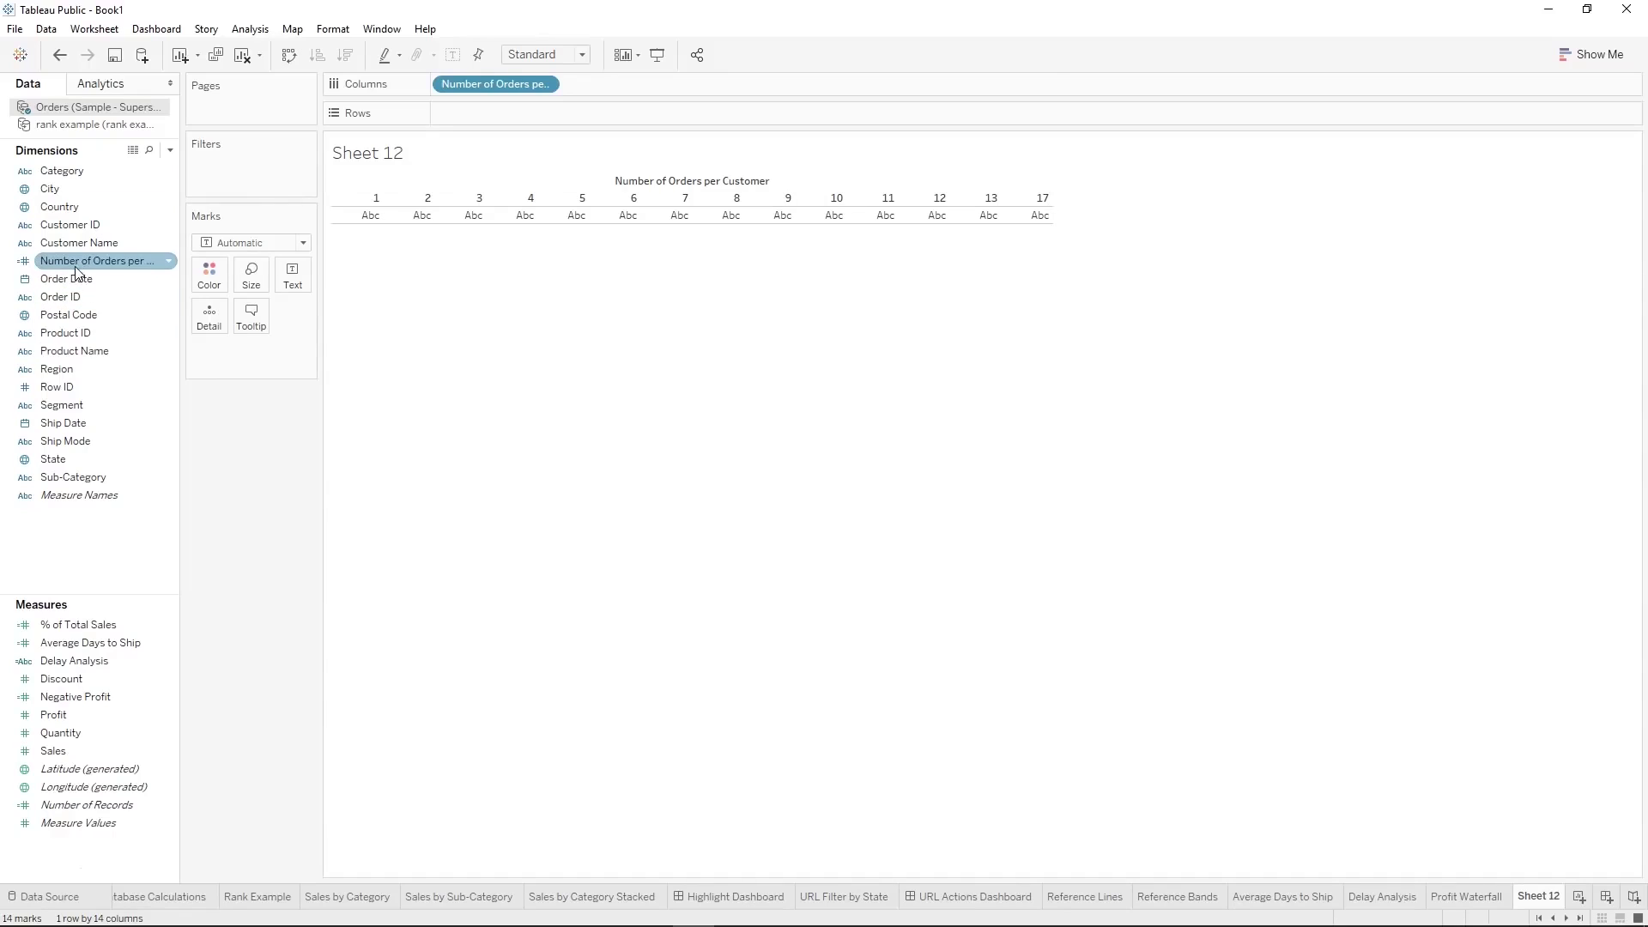
{"action": "left_click", "coordinate": [86, 226]}
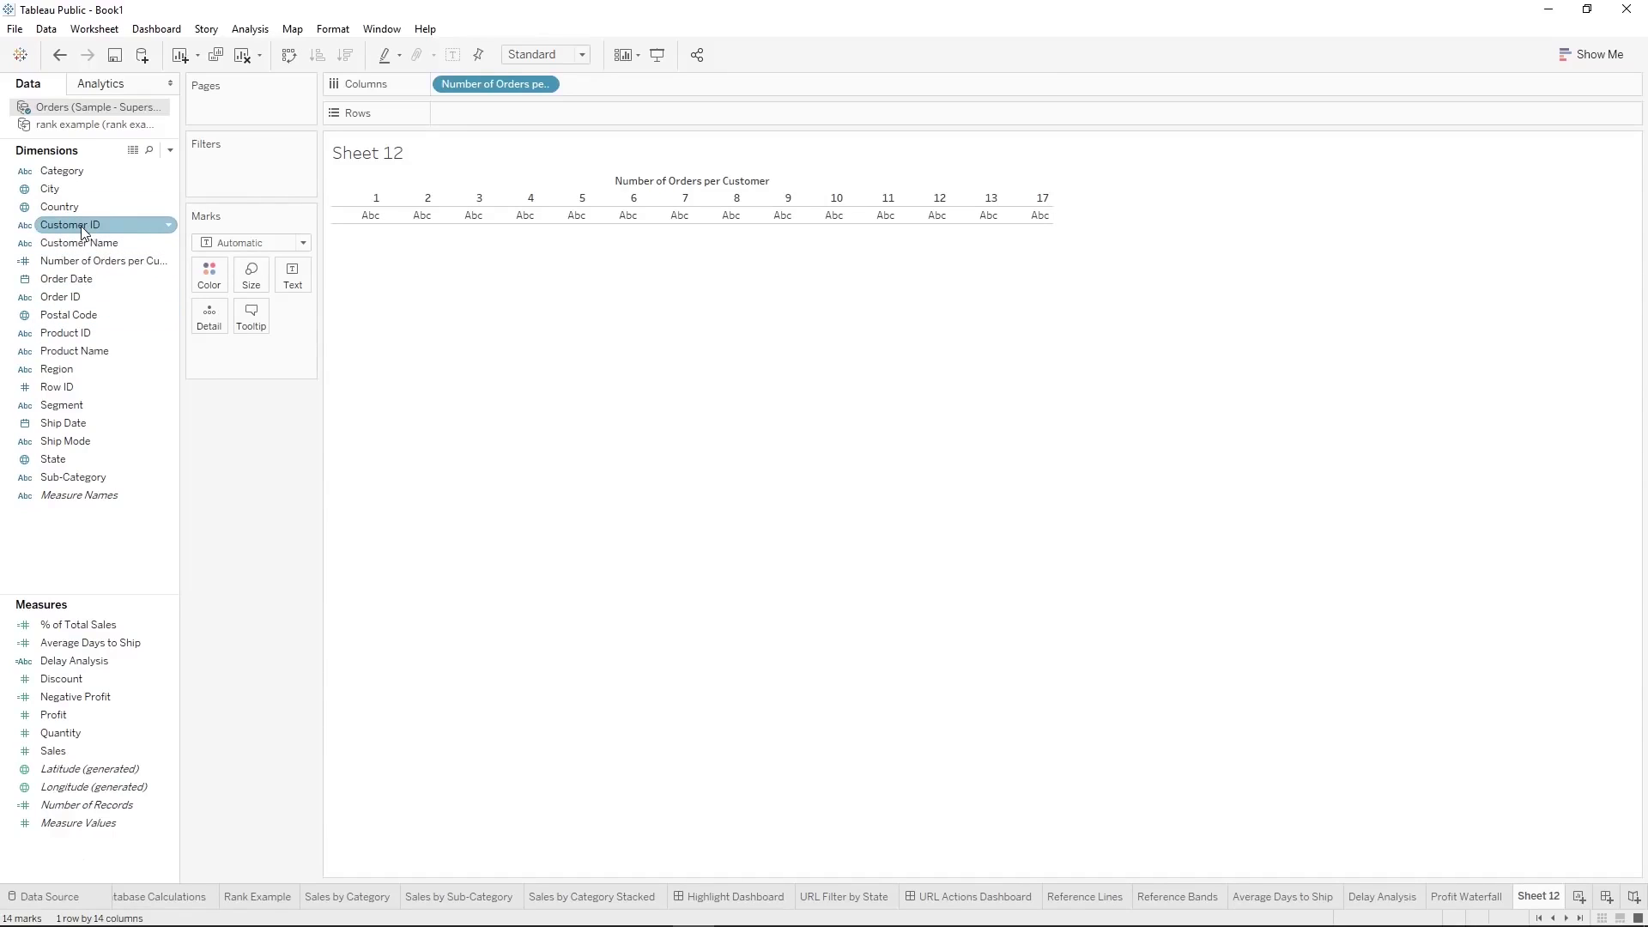
Put Count (Distinct) of Customer ID on Rows, making a histogram peaking at 134 customers
{"action": "left_click", "coordinate": [82, 232]}
{"action": "left_click_drag", "start_coordinate": [82, 232], "coordinate": [457, 112]}
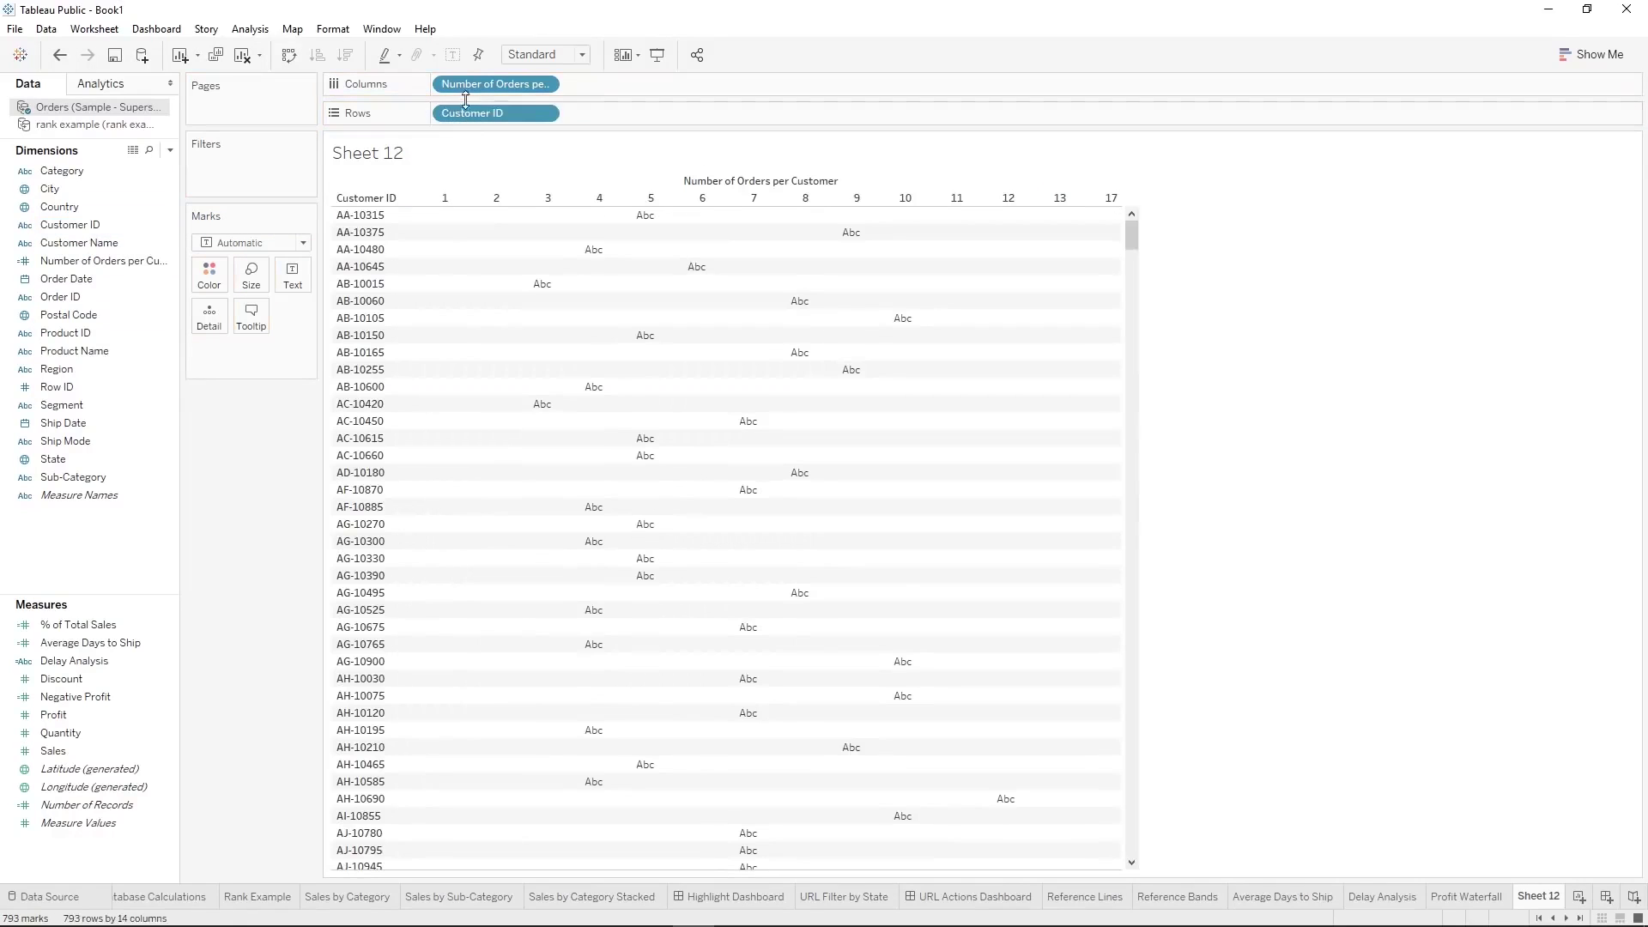
{"action": "right_click", "coordinate": [475, 123]}
{"action": "mouse_move", "coordinate": [541, 350]}
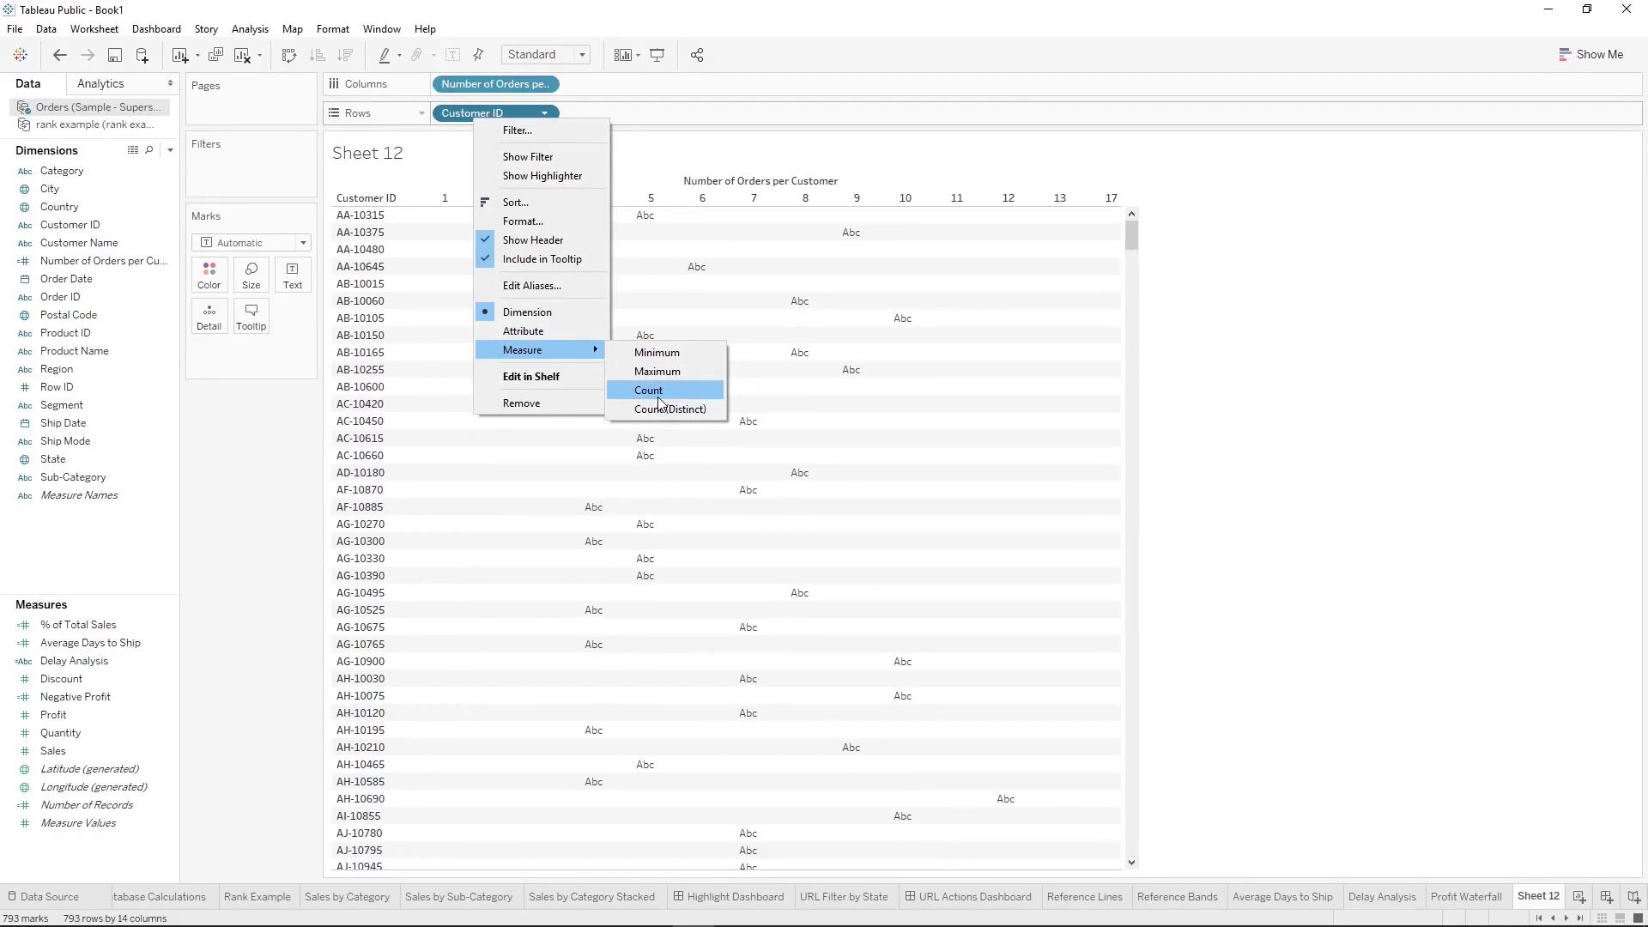
{"action": "left_click", "coordinate": [666, 410]}
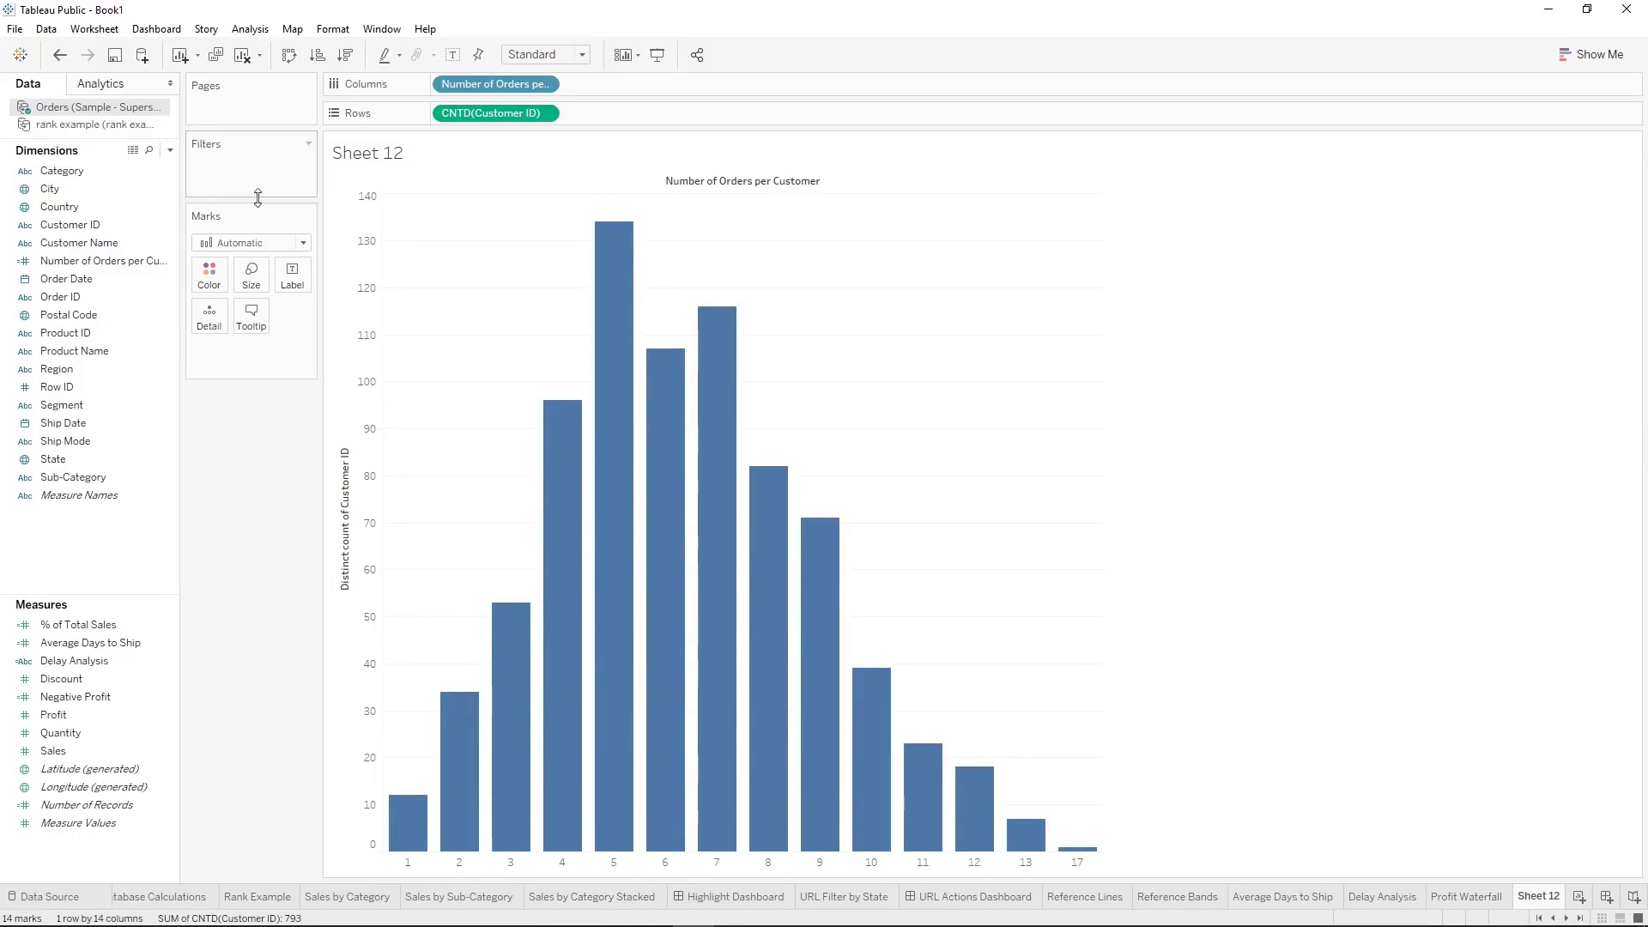
{"action": "left_click", "coordinate": [106, 224]}
{"action": "left_click_drag", "start_coordinate": [105, 224], "coordinate": [243, 170]}
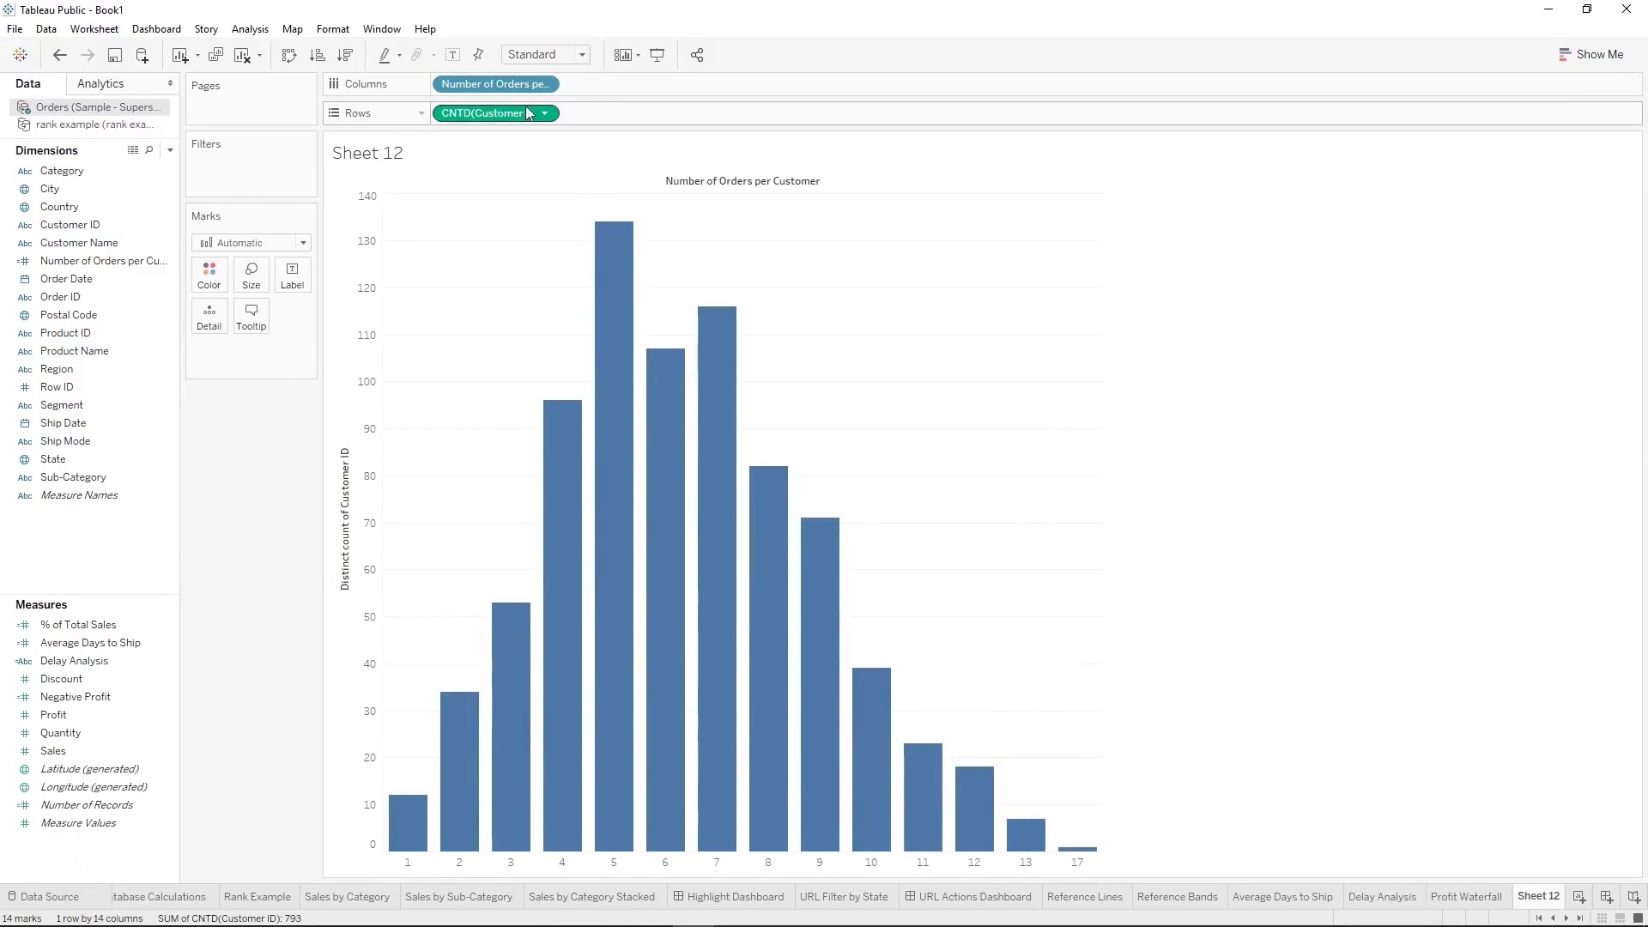
Sort the bars descending and check tooltips from 134 customers at 5 orders down to 17 orders
{"action": "mouse_move", "coordinate": [628, 839]}
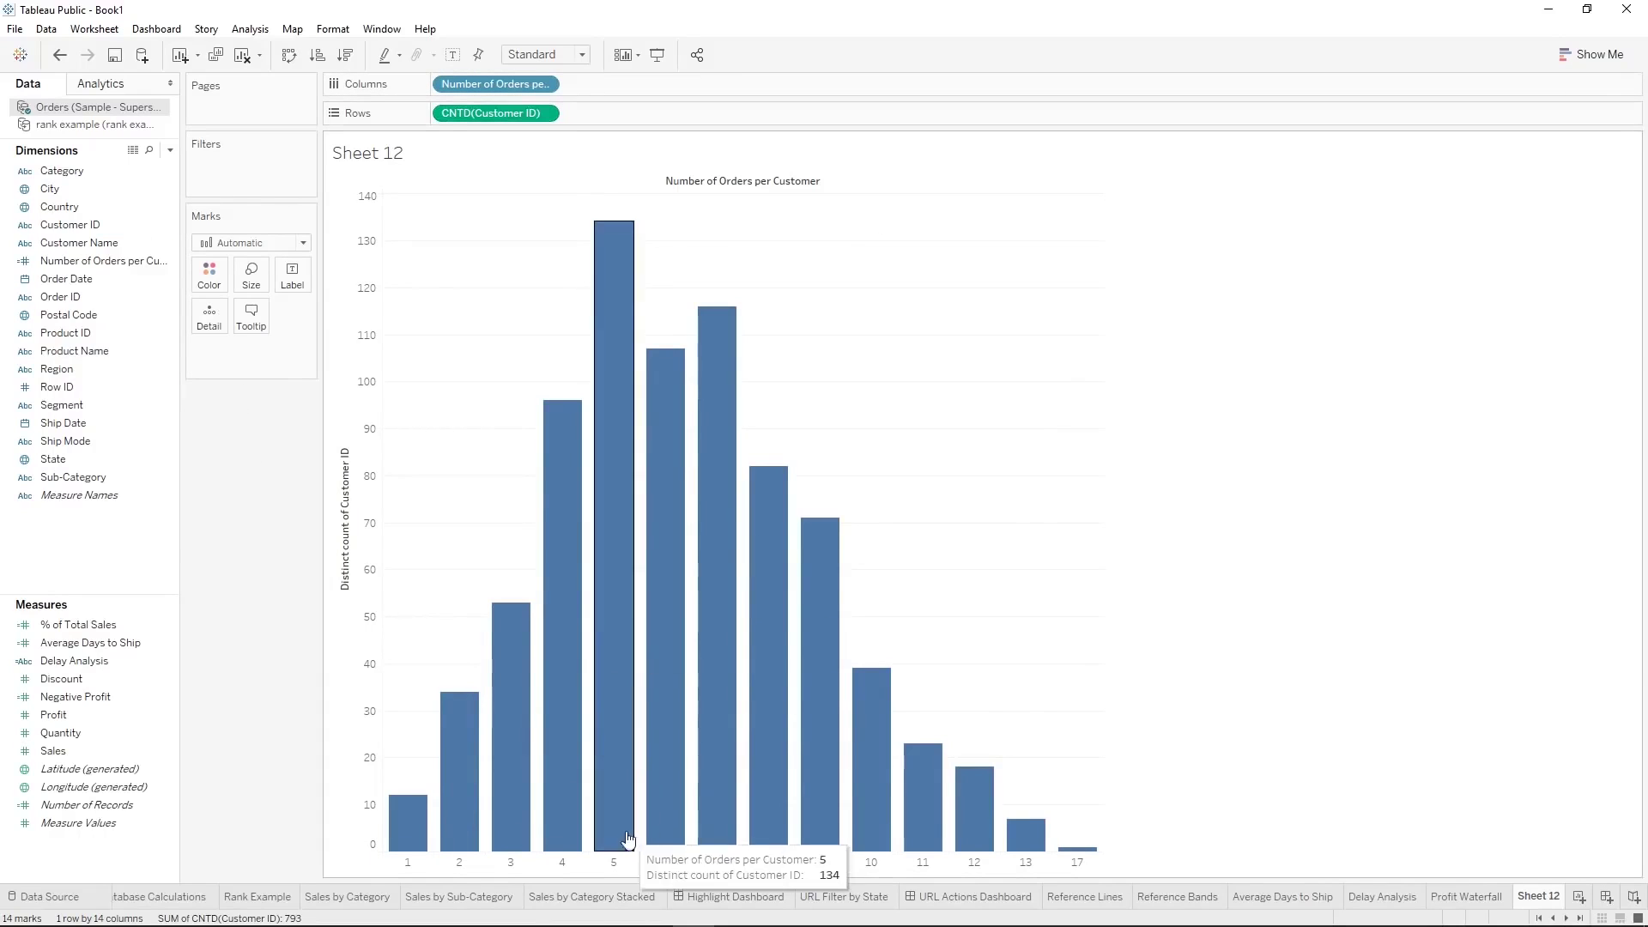
{"action": "left_click", "coordinate": [346, 56]}
{"action": "mouse_move", "coordinate": [402, 634]}
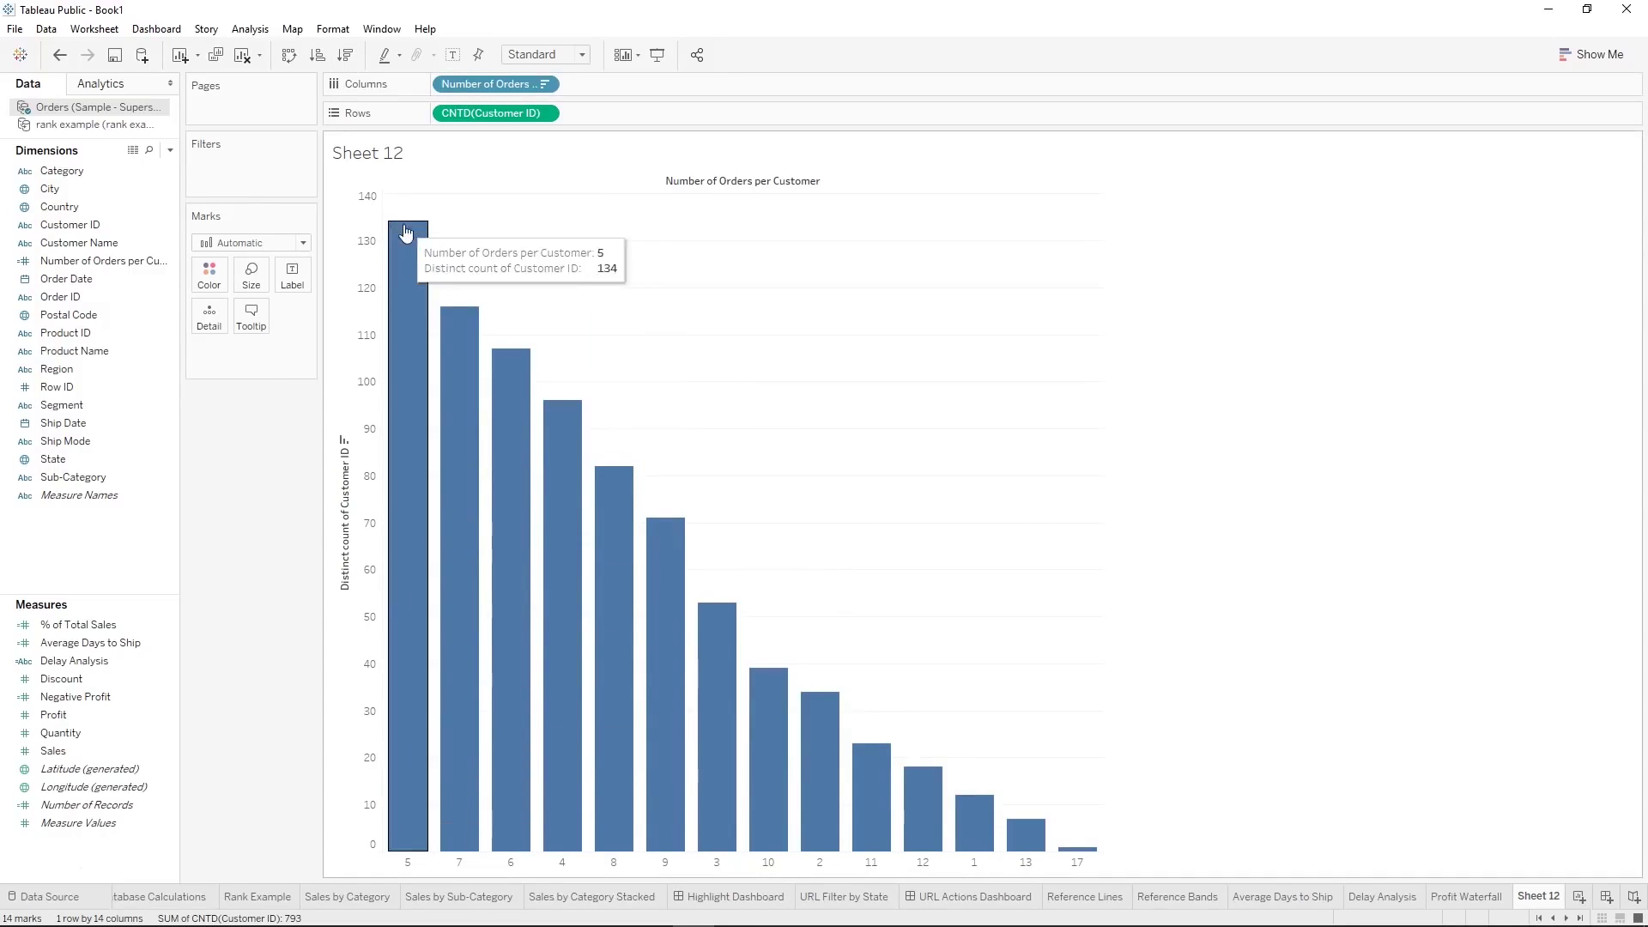
{"action": "mouse_move", "coordinate": [457, 504]}
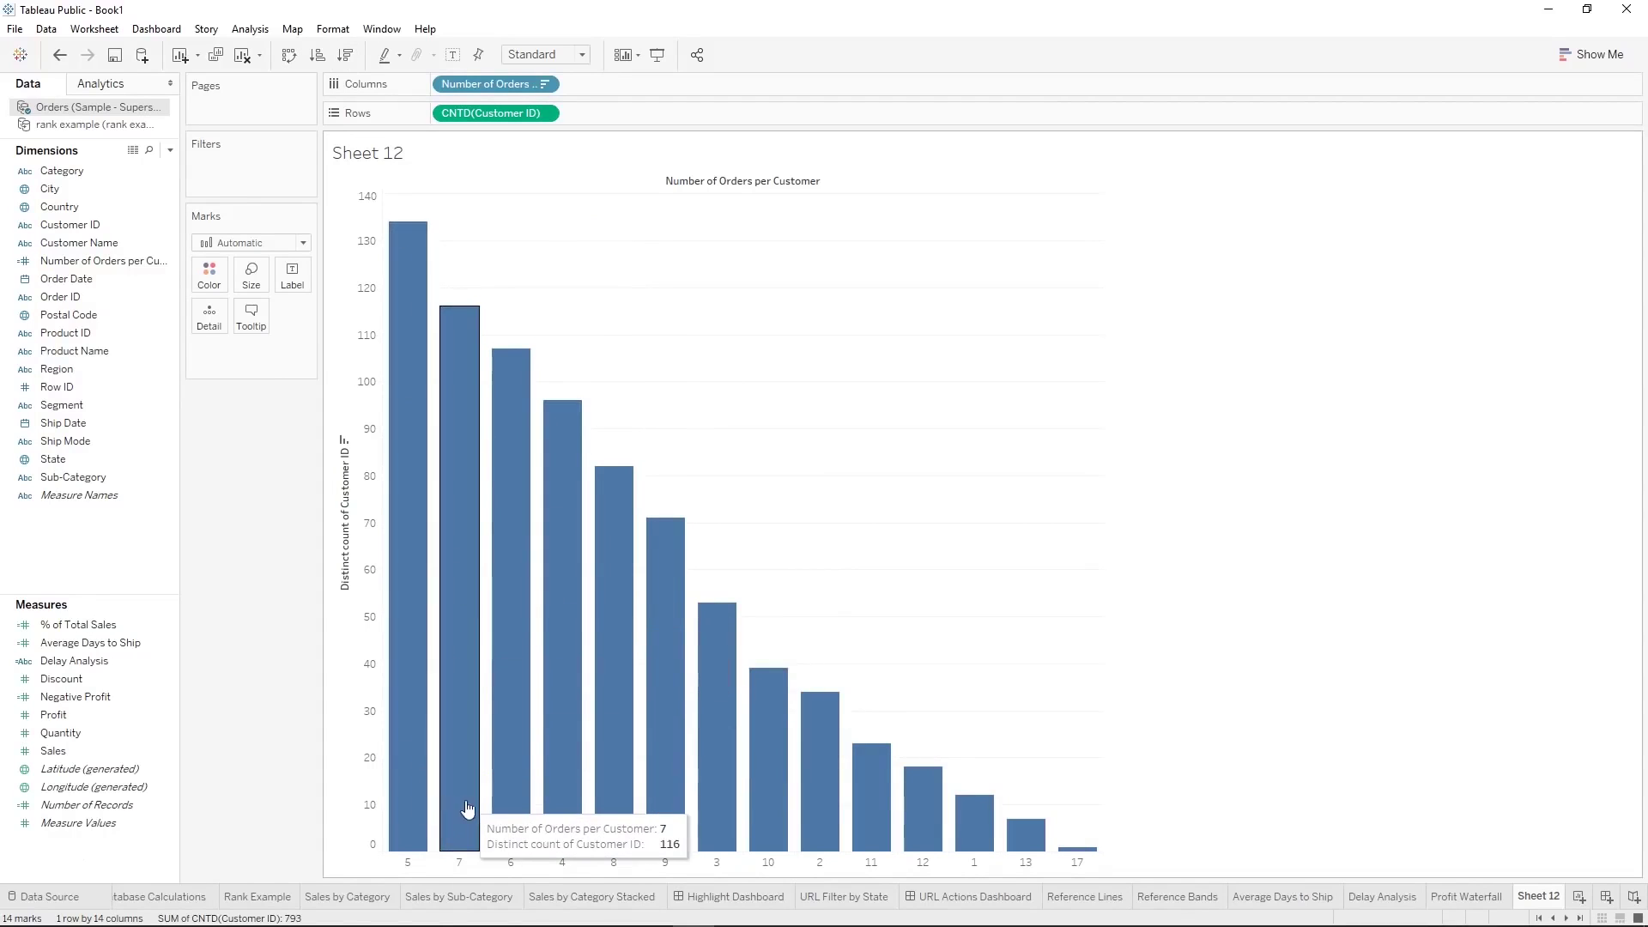
{"action": "mouse_move", "coordinate": [468, 810]}
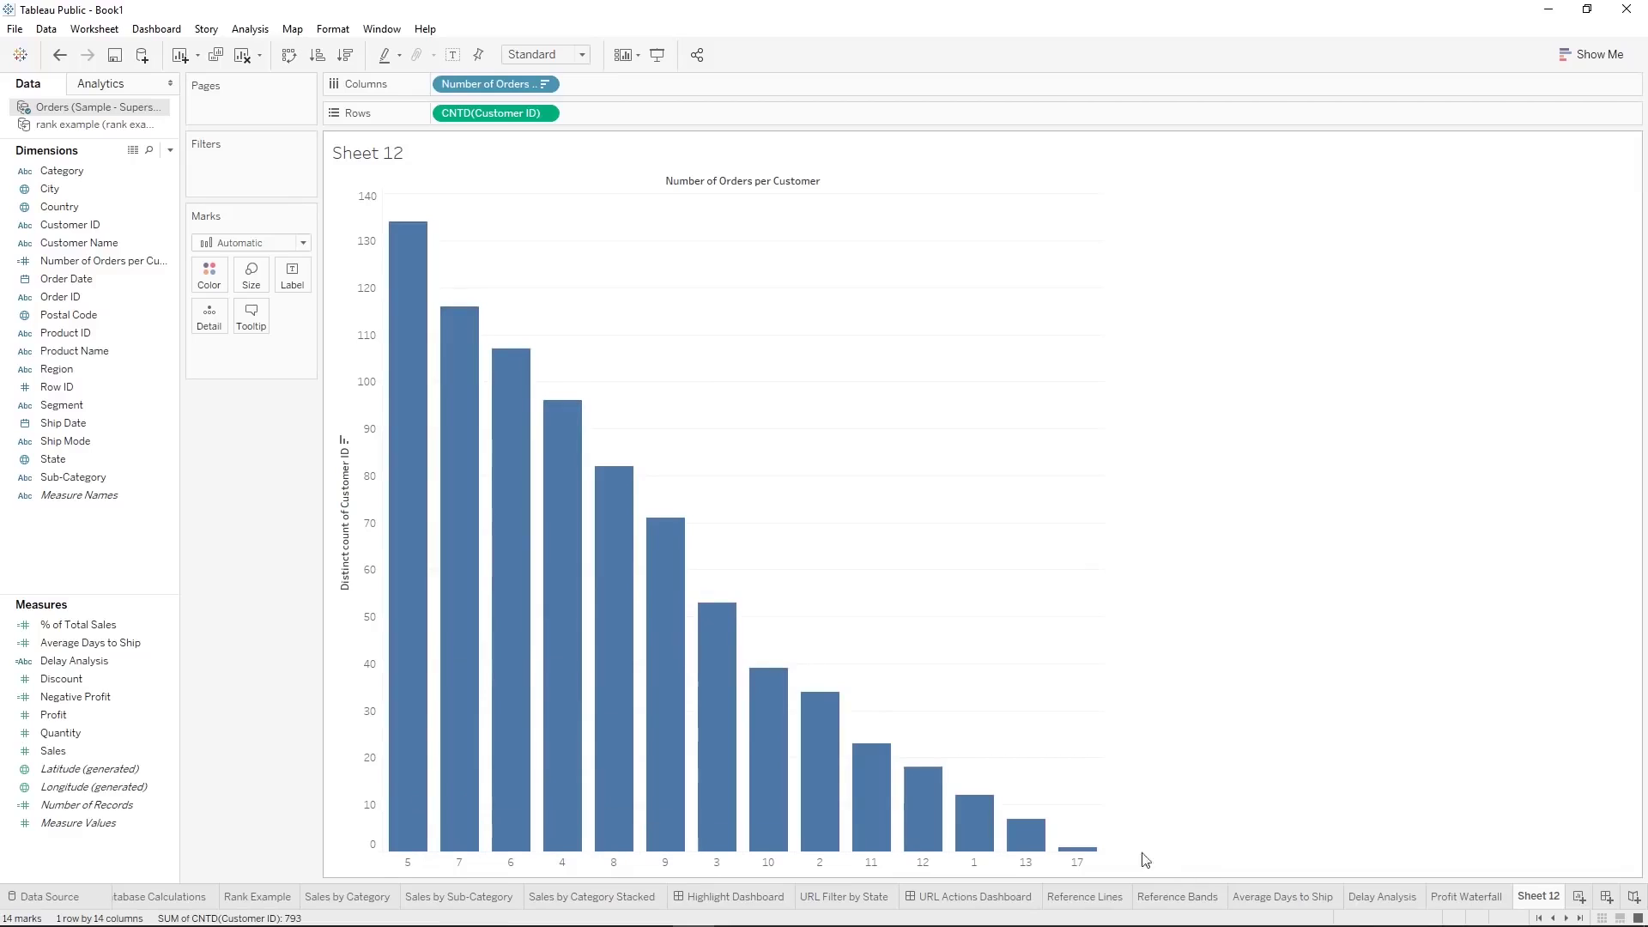
{"action": "mouse_move", "coordinate": [1078, 857]}
{"action": "mouse_move", "coordinate": [979, 848]}
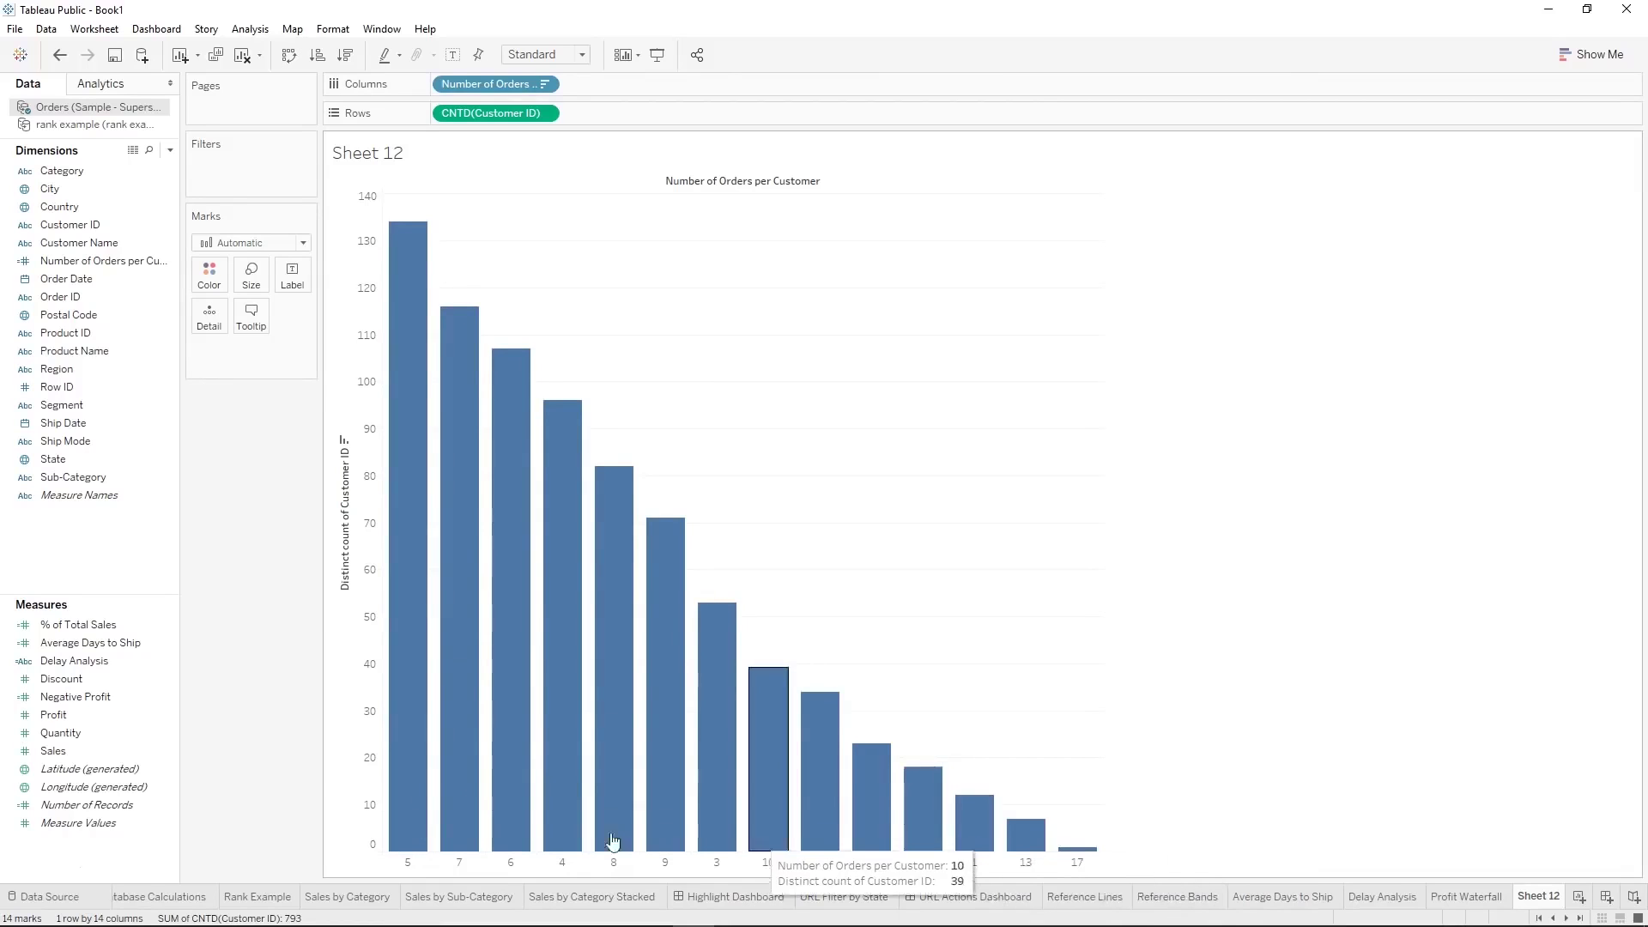
{"action": "mouse_move", "coordinate": [418, 804]}
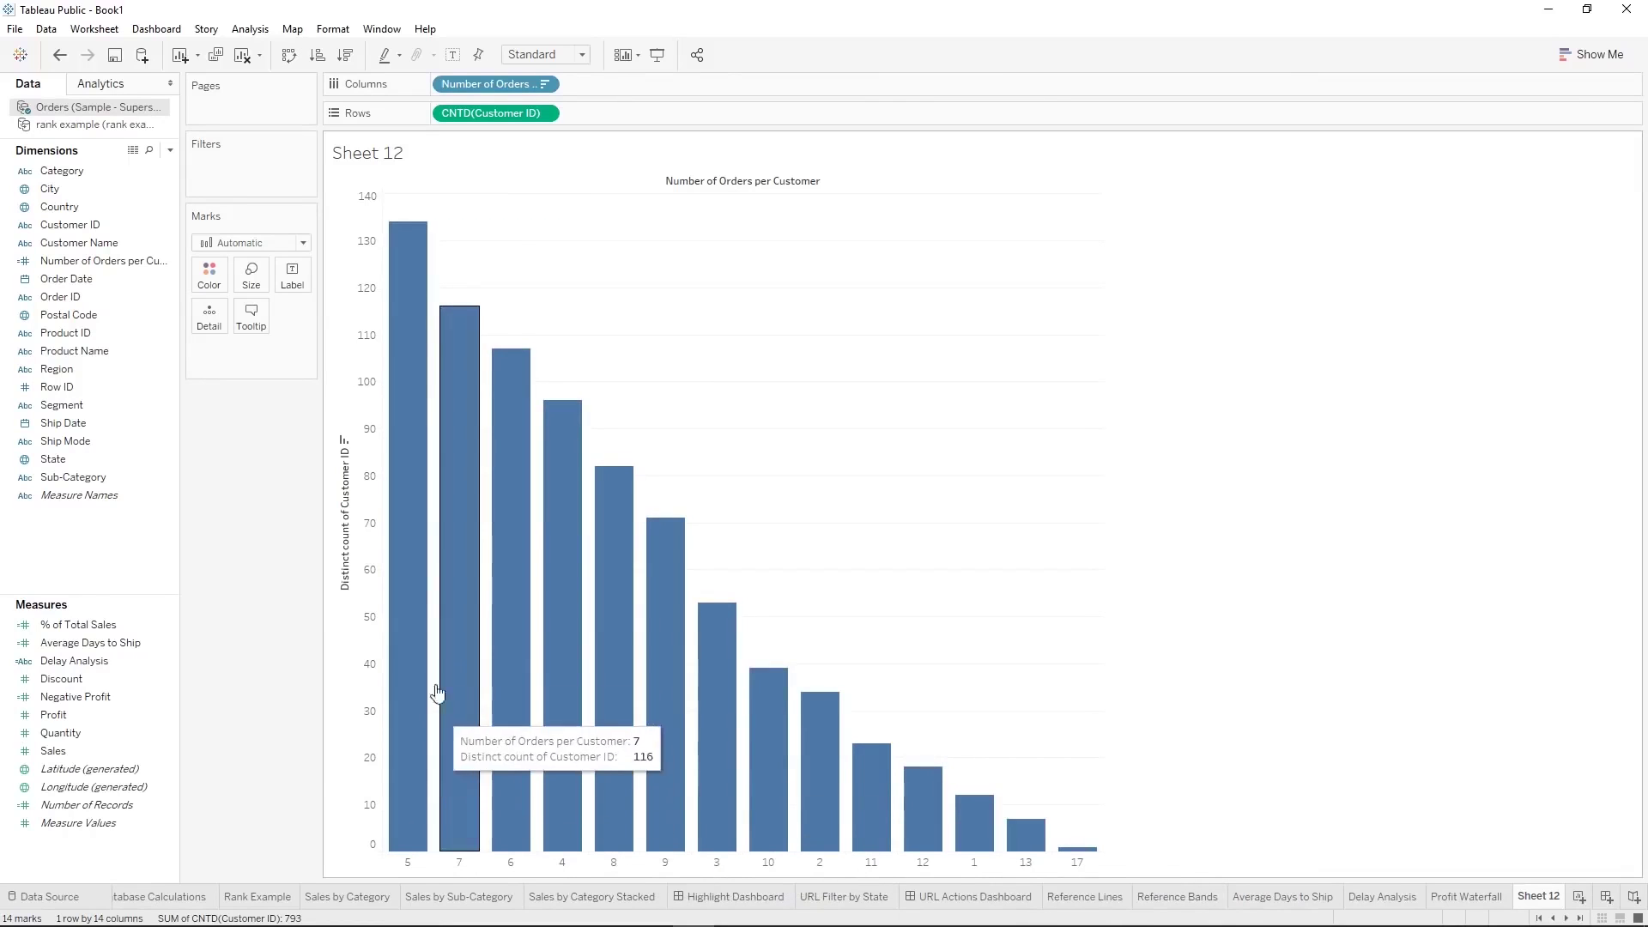
{"action": "mouse_move", "coordinate": [677, 752]}
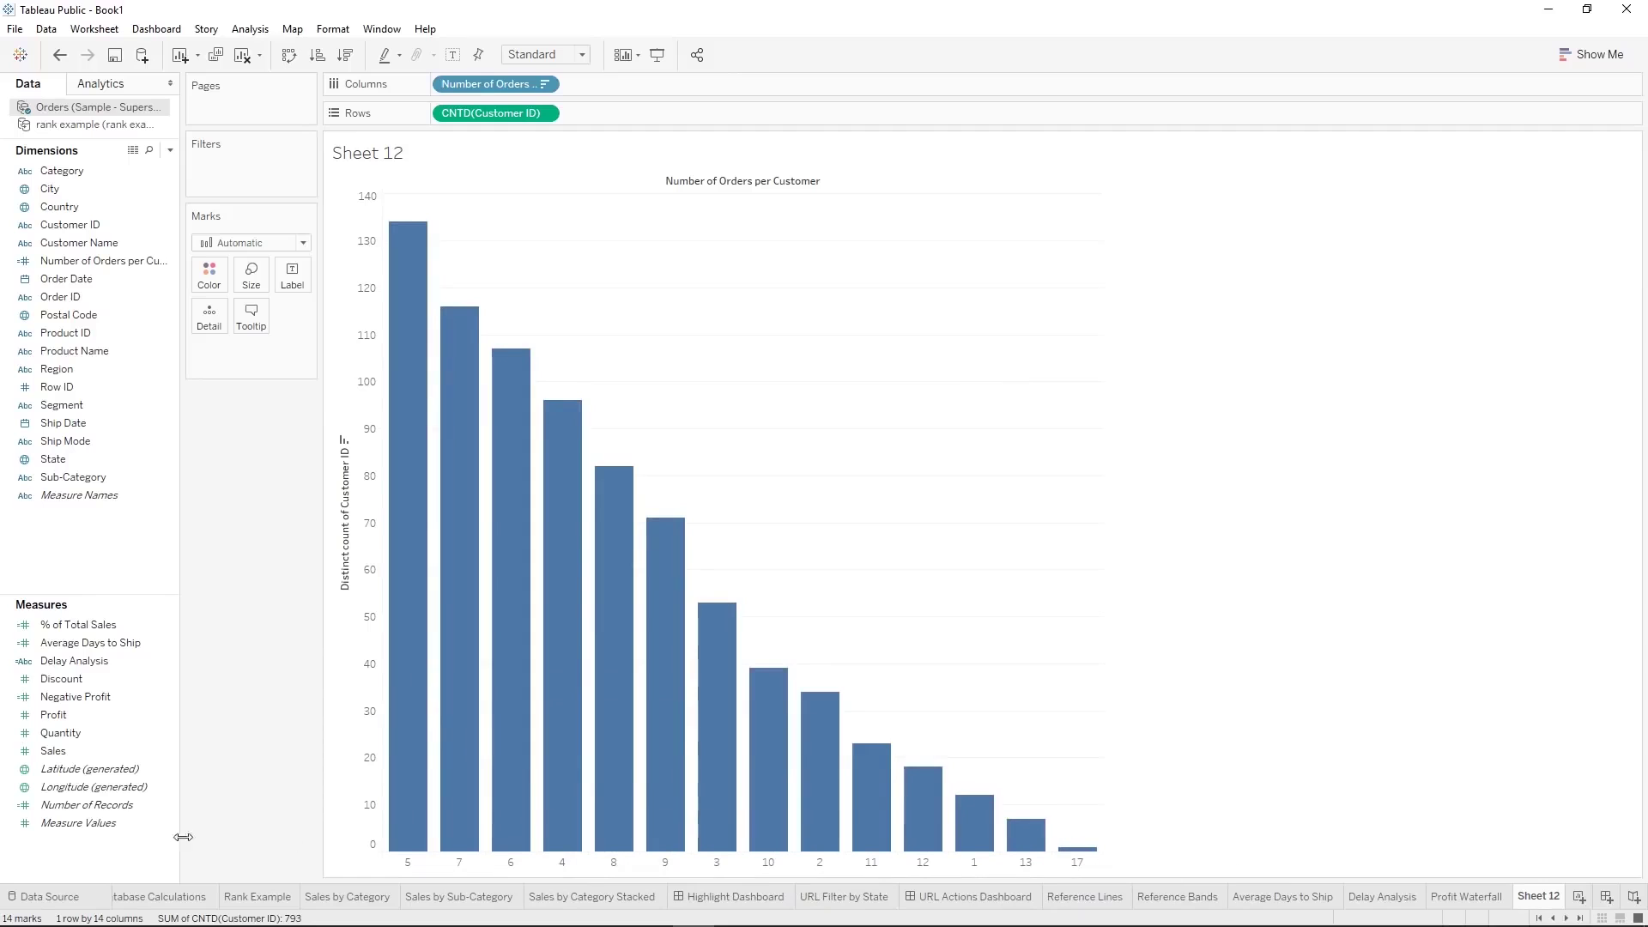
{"action": "mouse_move", "coordinate": [445, 440]}
Rename Sheet 12 to 'LOD Orders per Customer'
{"action": "right_click", "coordinate": [1543, 895]}
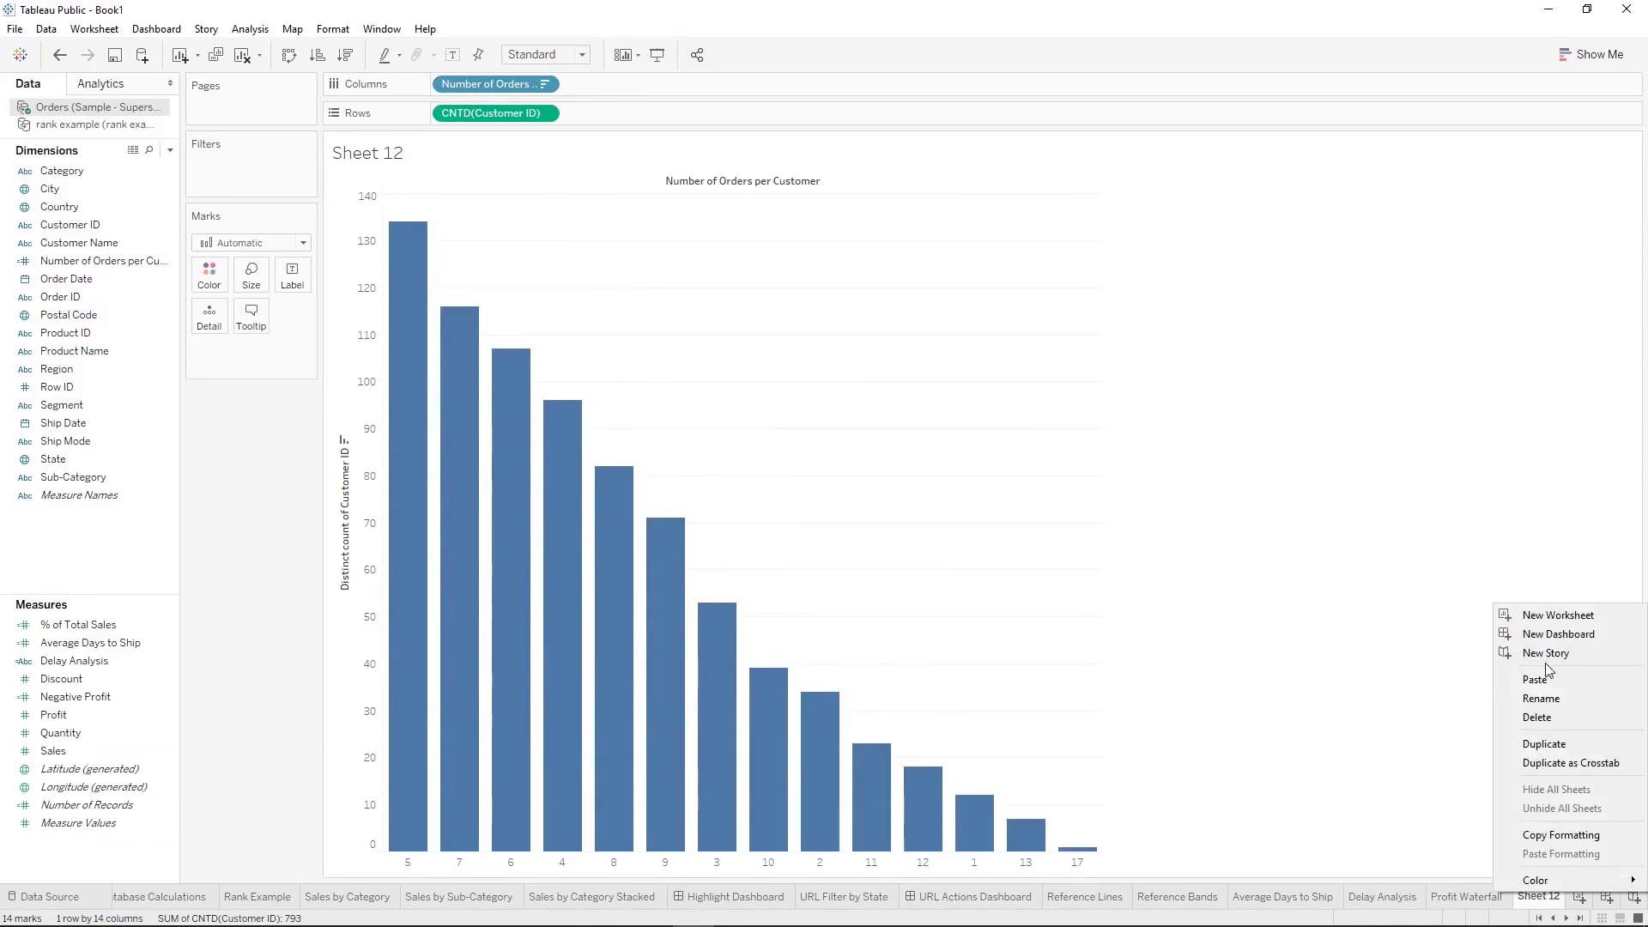
{"action": "left_click", "coordinate": [1562, 700]}
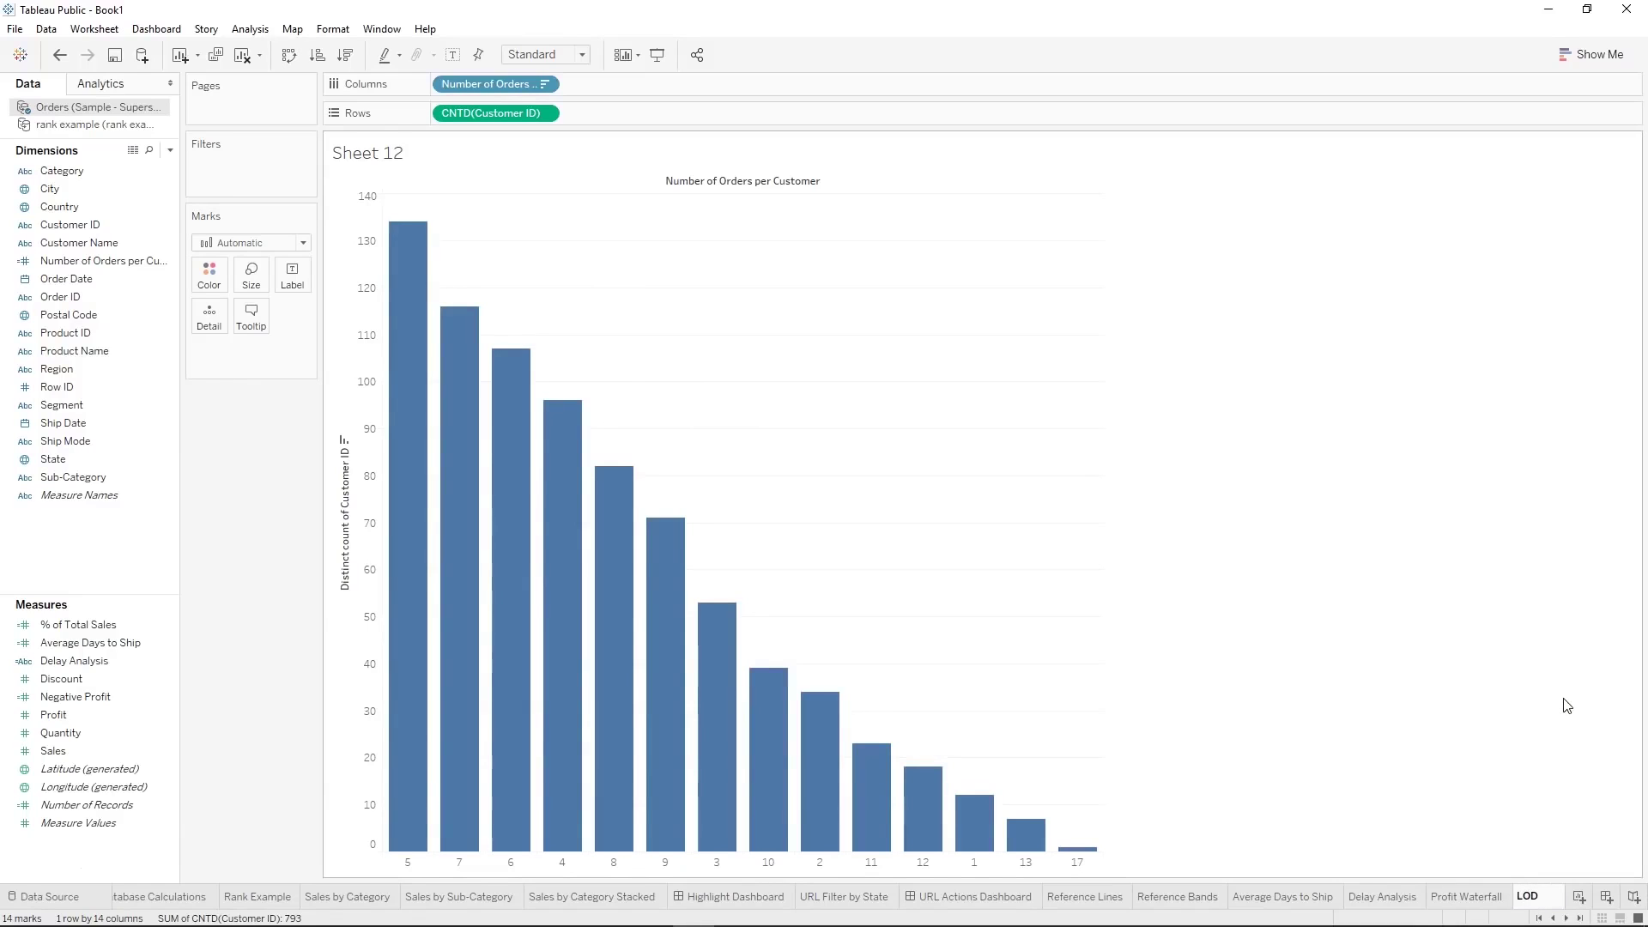
{"action": "type", "text": "LOD Orders p"}
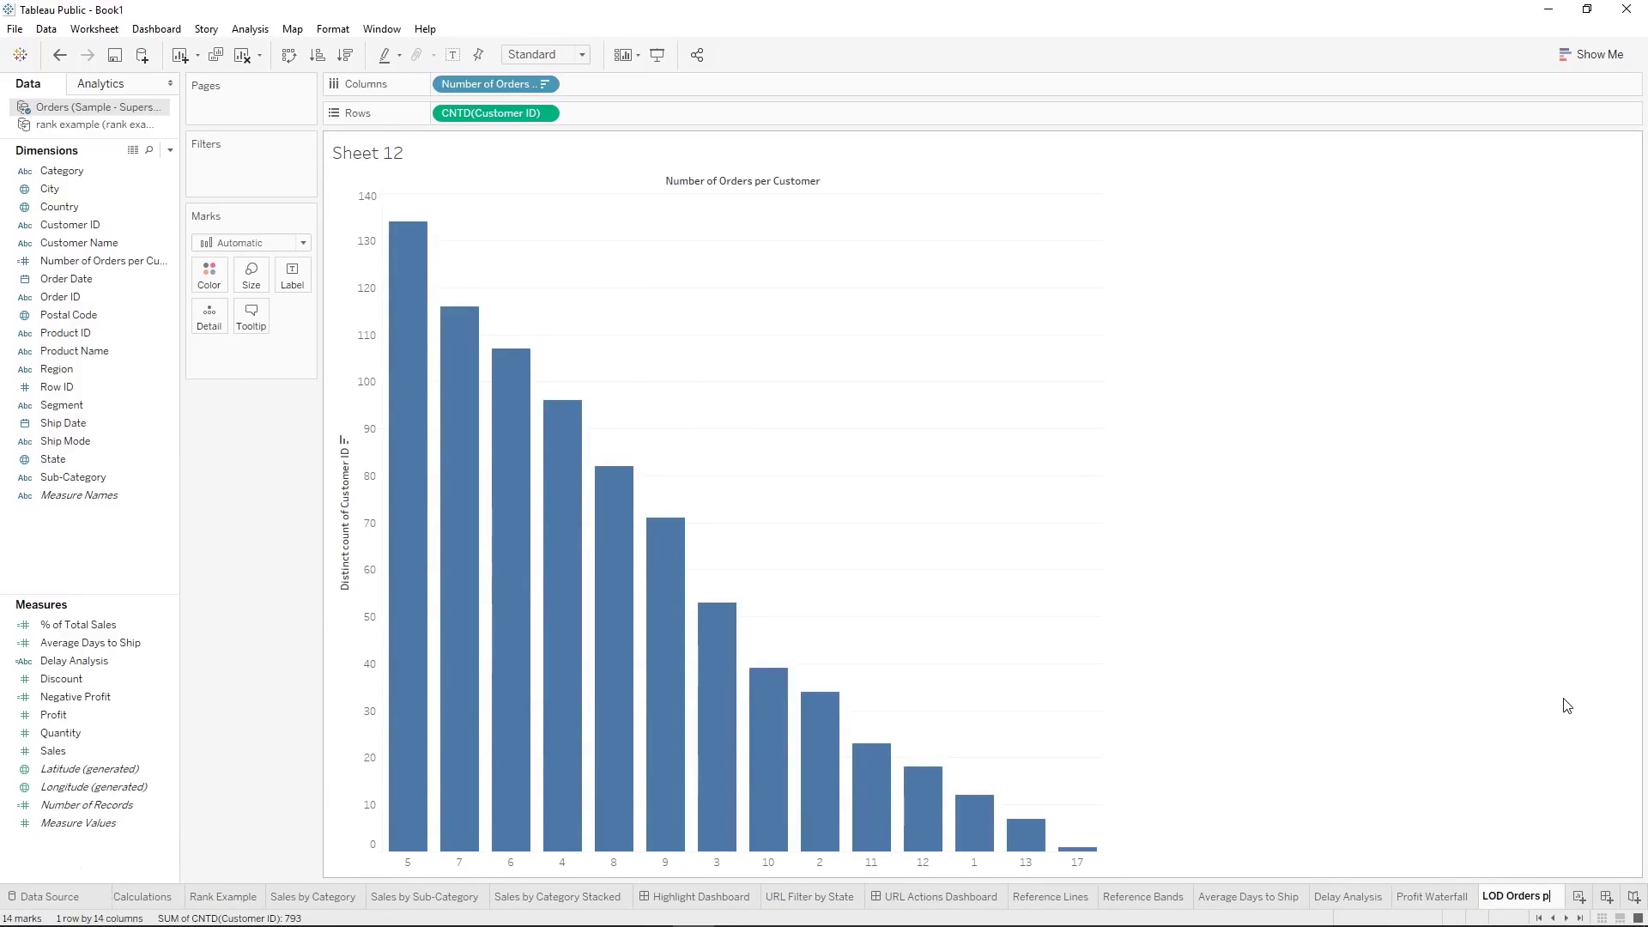
{"action": "type", "text": "er Customer"}
{"action": "key", "text": "Return"}
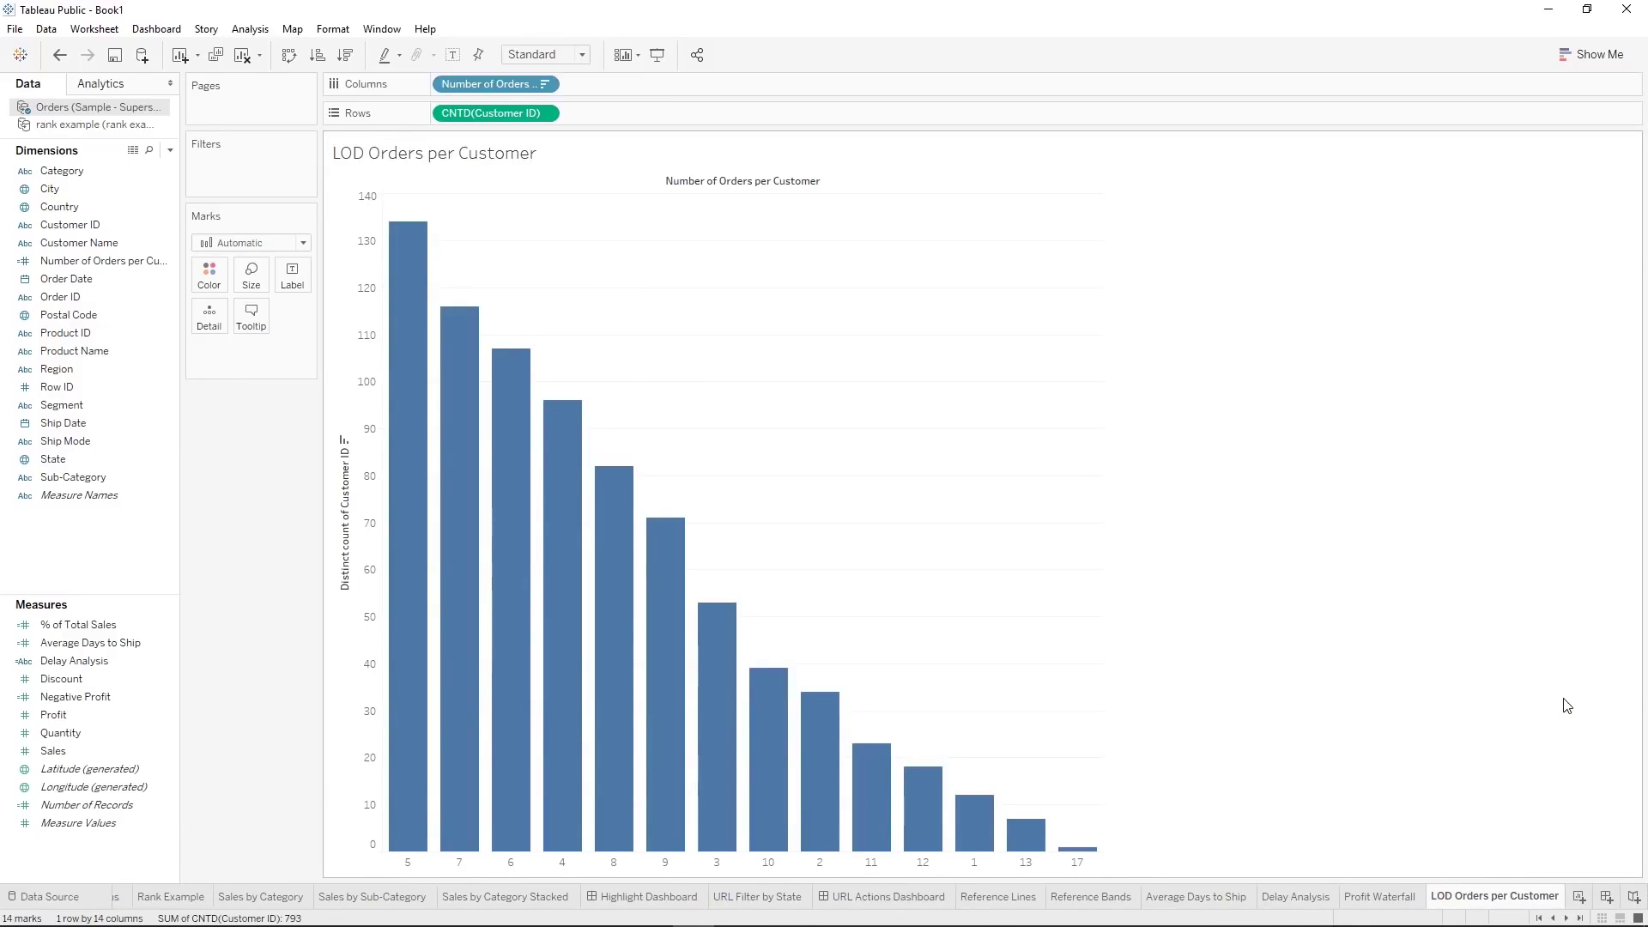
Add a new worksheet and name it 'LOD New Customer Analysis'
{"action": "left_click", "coordinate": [1581, 899]}
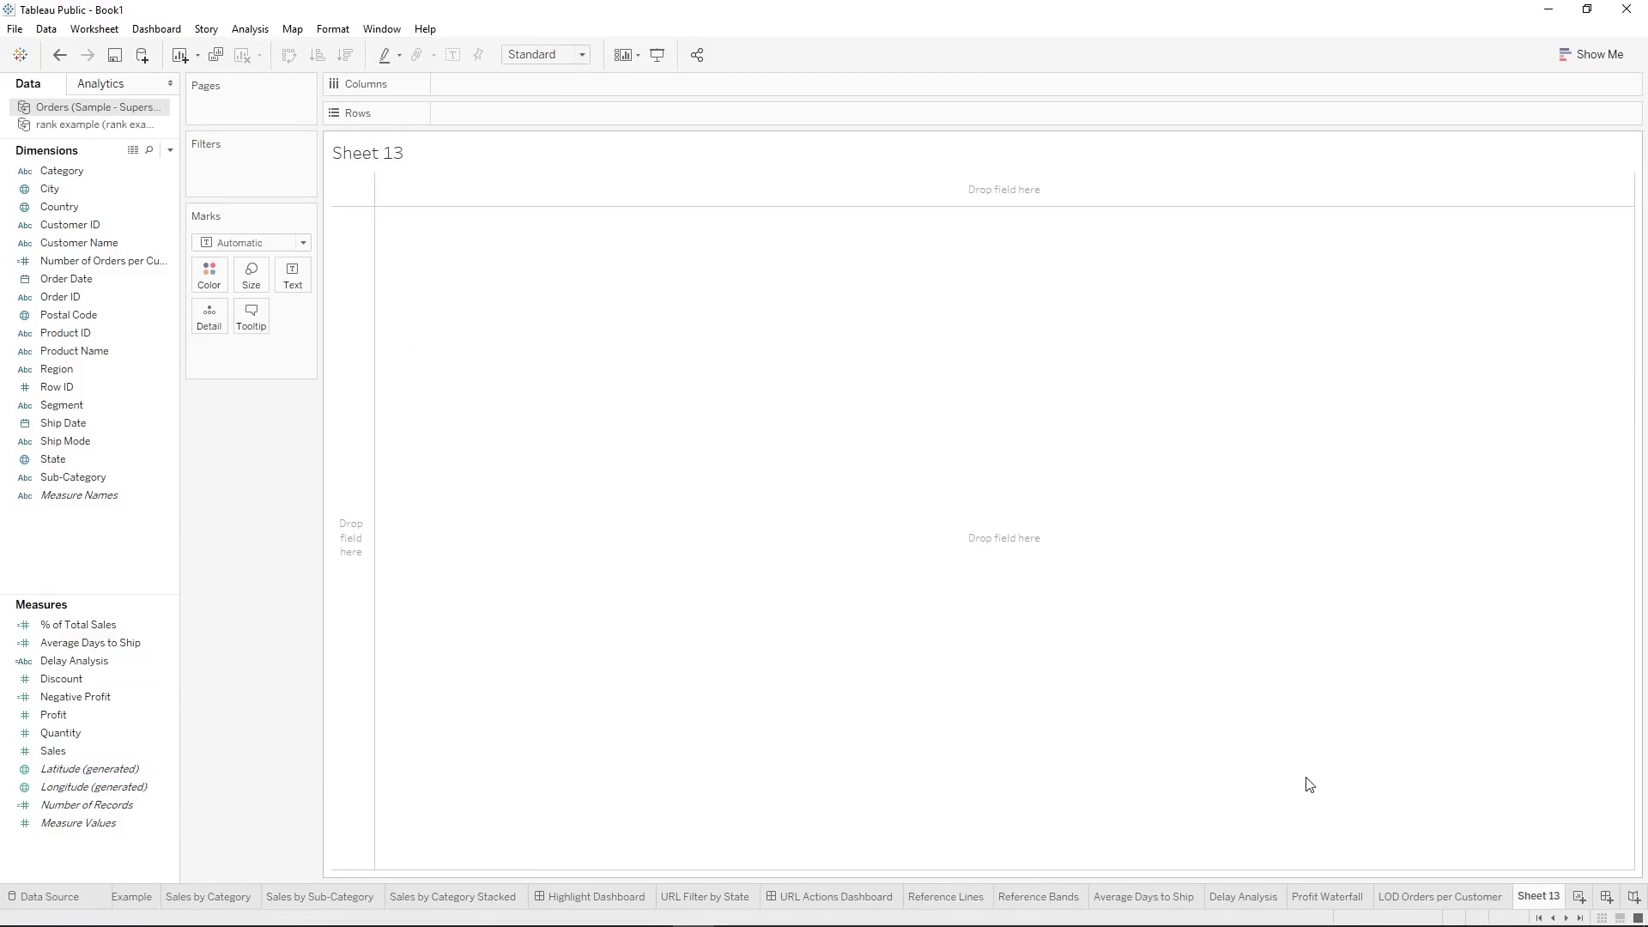
{"action": "right_click", "coordinate": [1536, 898]}
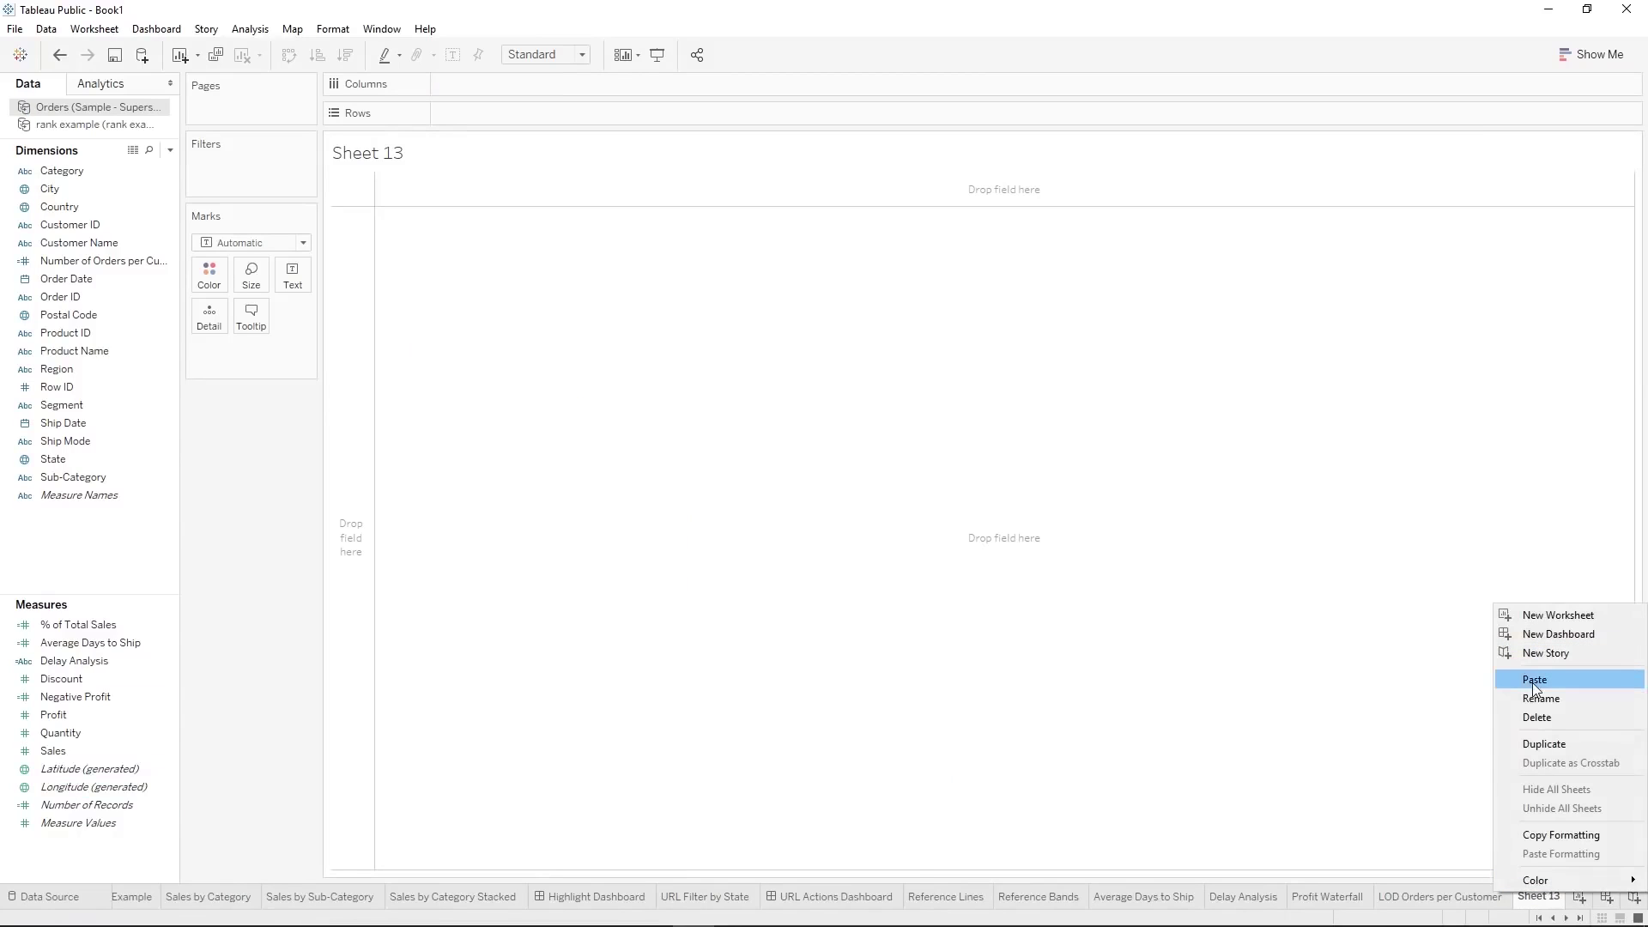
{"action": "left_click", "coordinate": [1542, 698]}
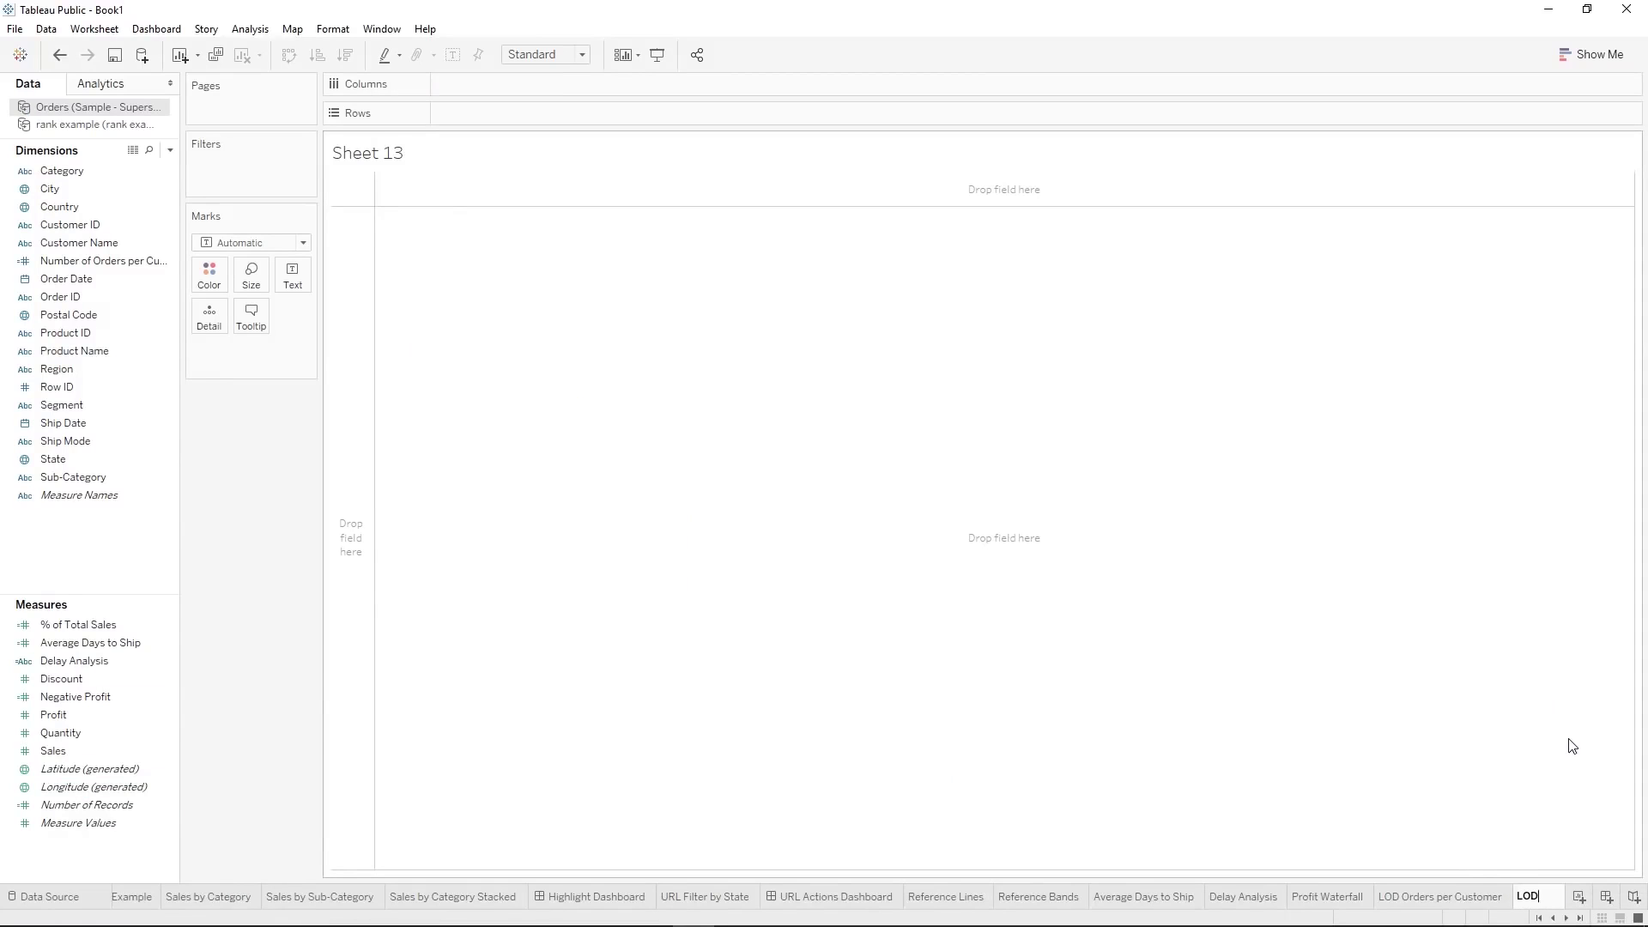
{"action": "type", "text": "LOD New Cu"}
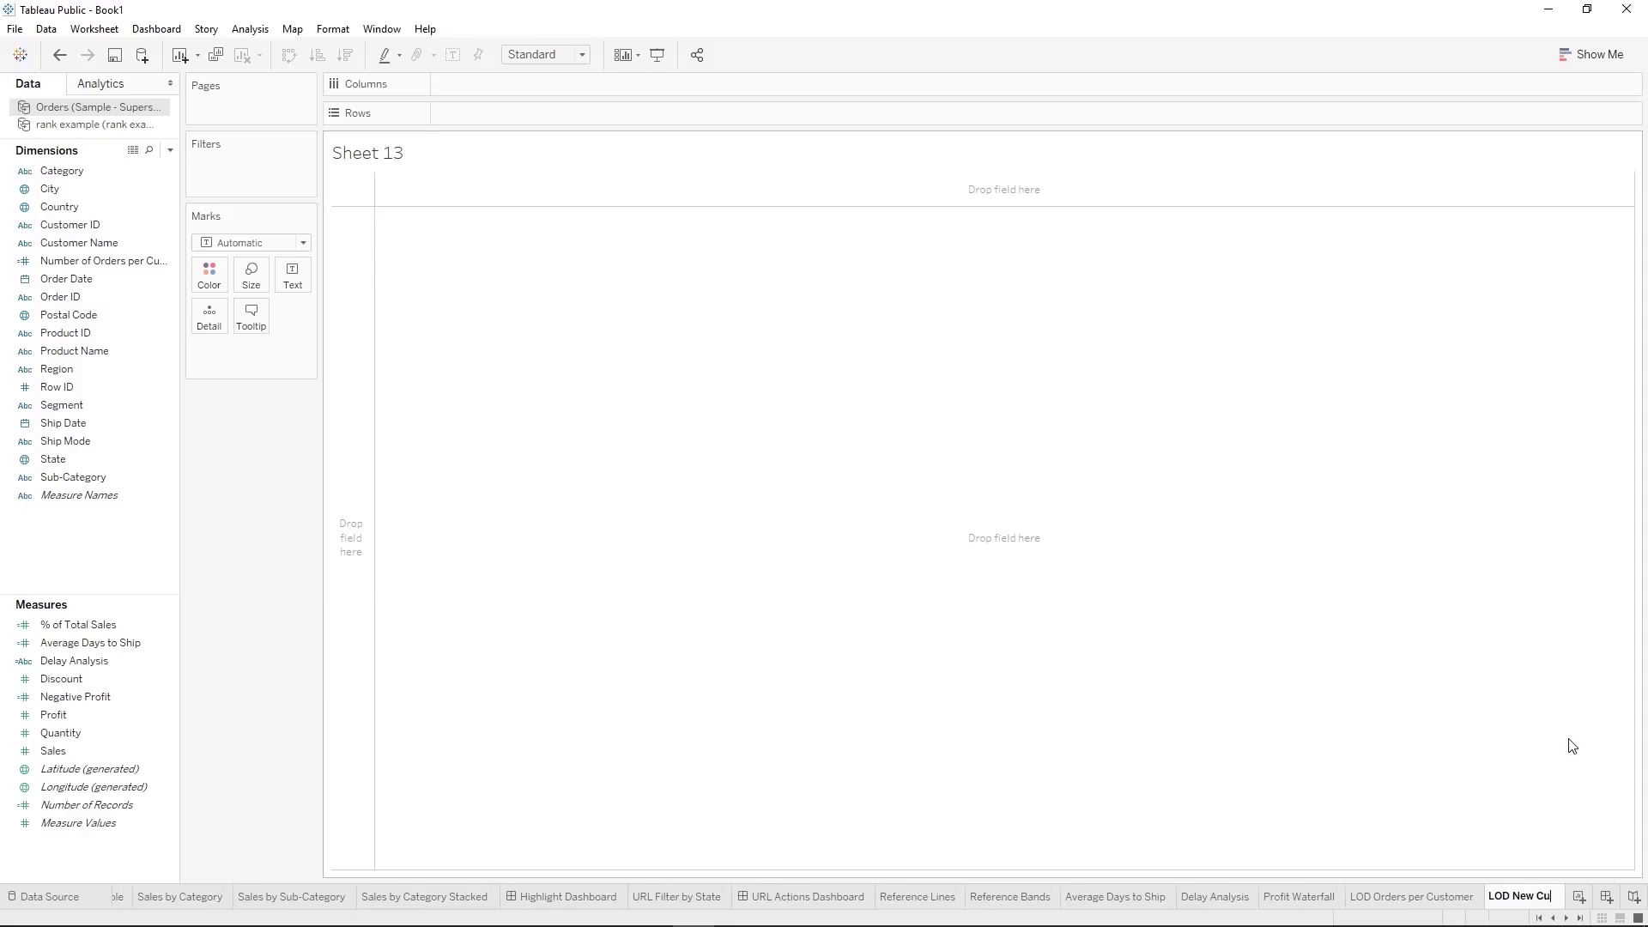
{"action": "type", "text": "stomer Analysis"}
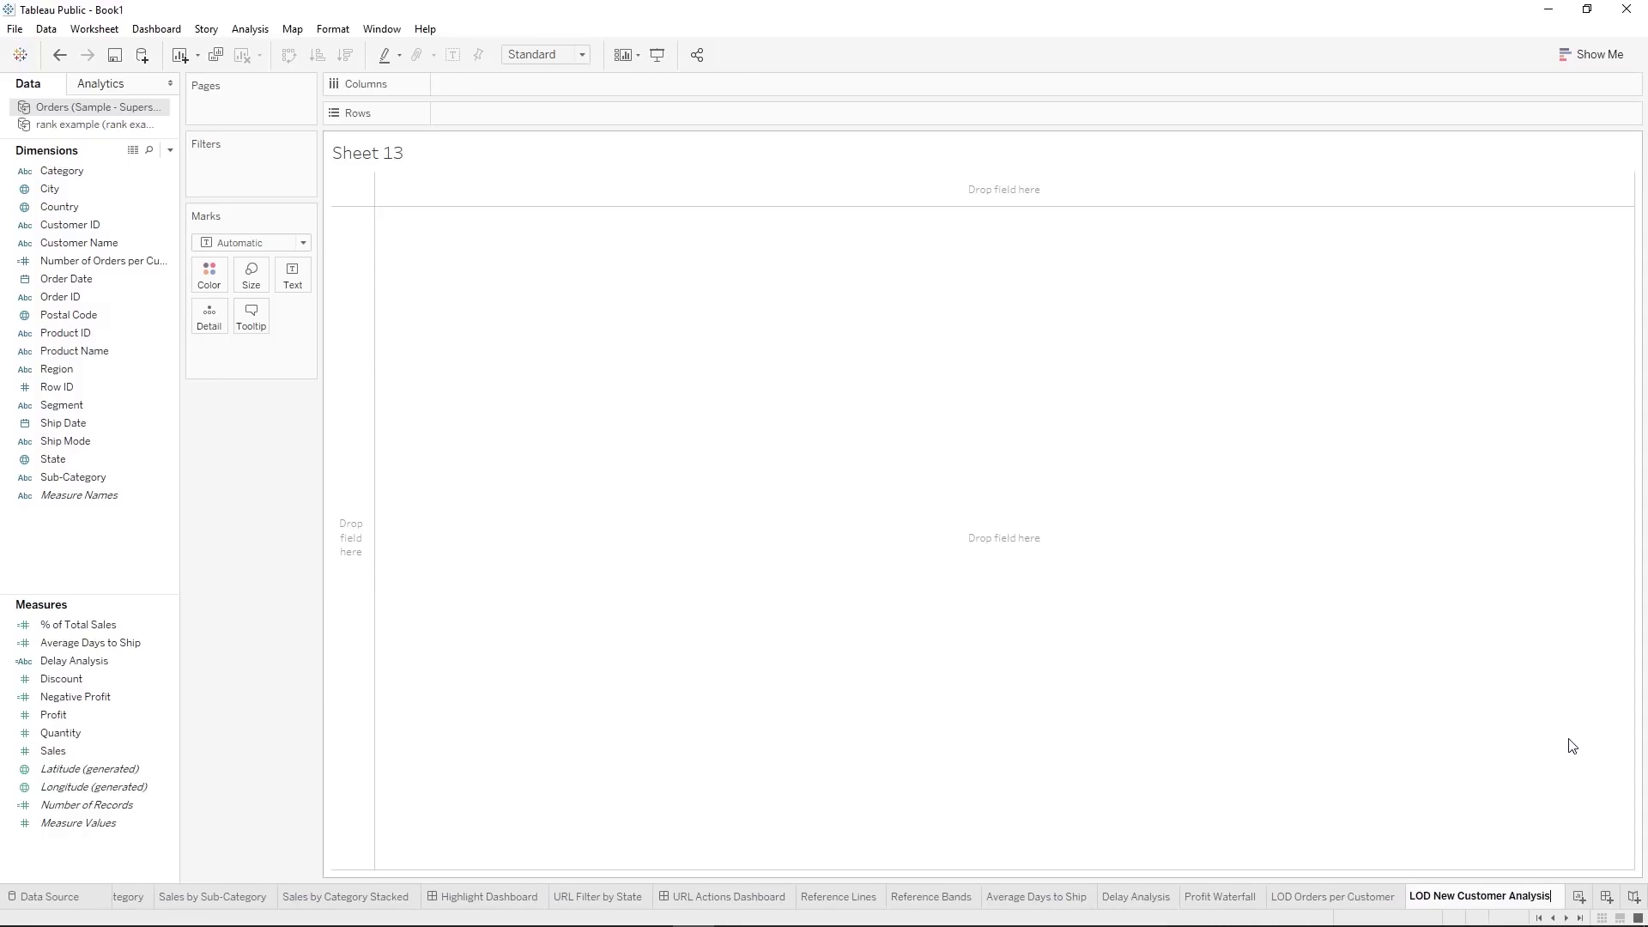
{"action": "key", "text": "Return"}
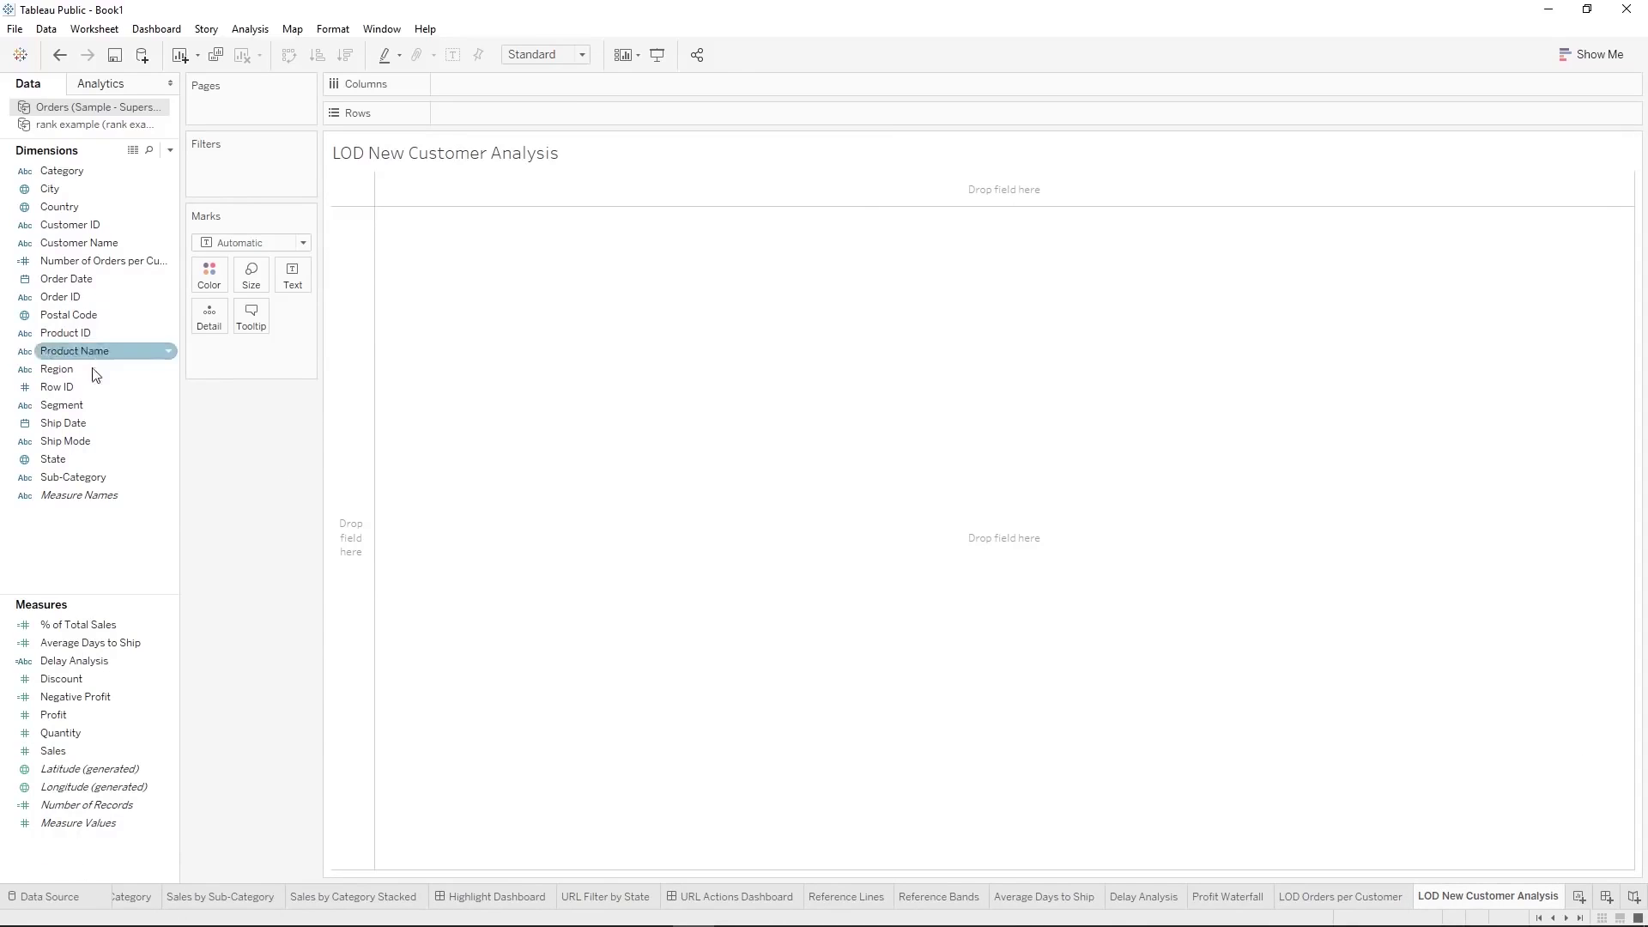
Put Order Date on Columns as continuous Day and set the mark type to Line
{"action": "left_click_drag", "start_coordinate": [61, 279], "coordinate": [452, 81]}
{"action": "left_click", "coordinate": [544, 84]}
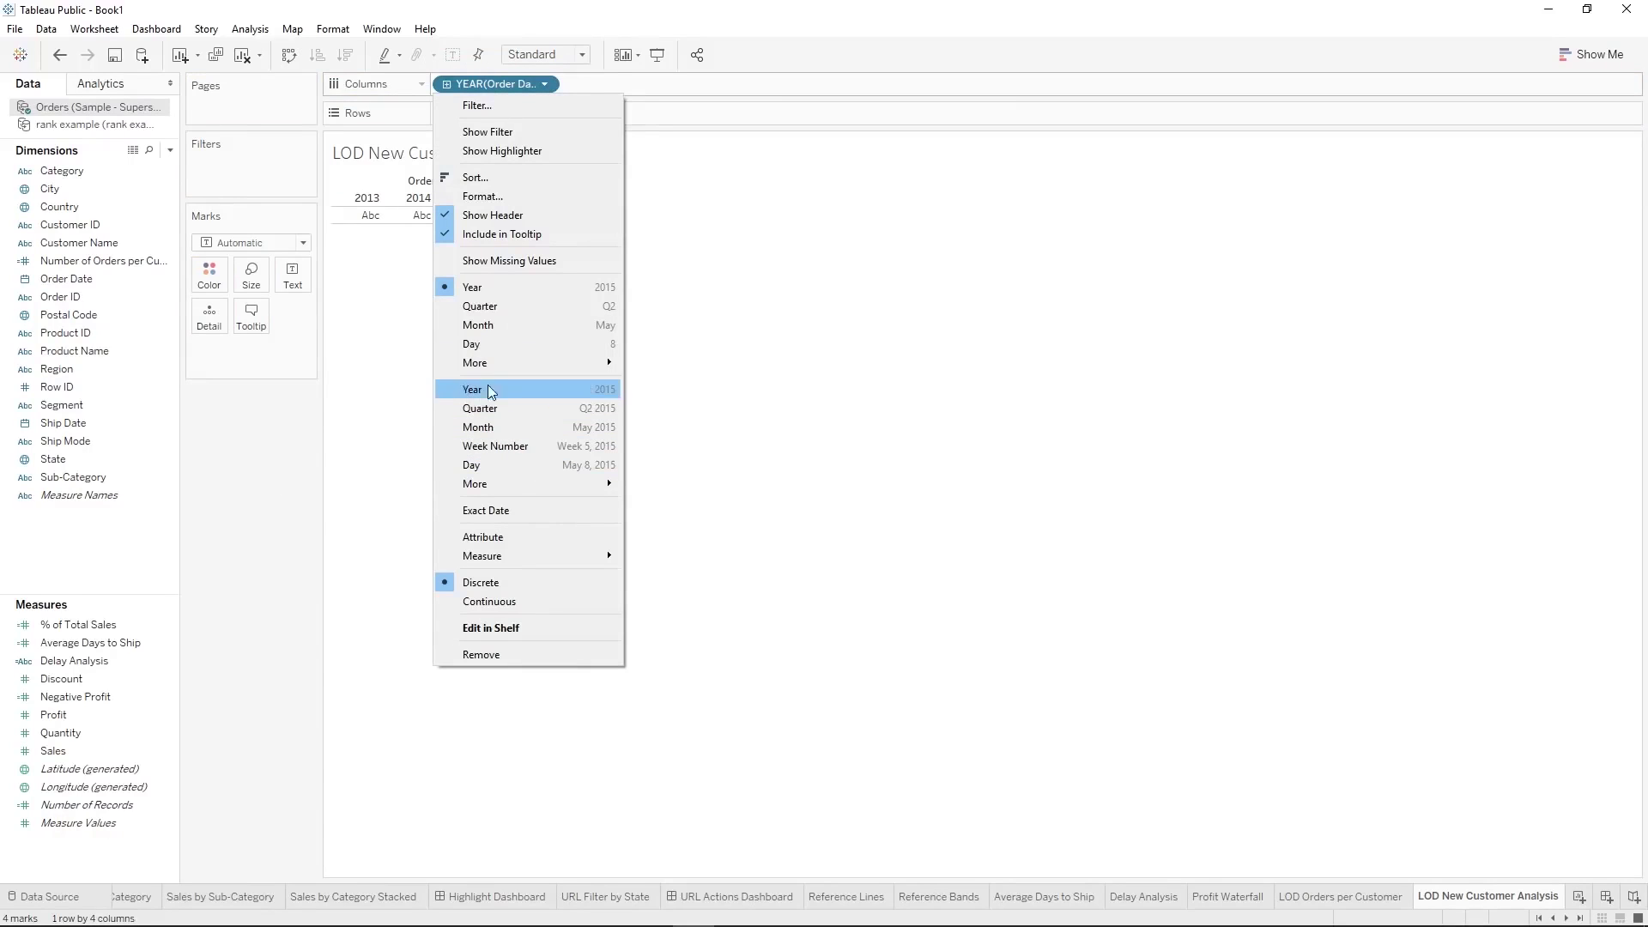
{"action": "left_click", "coordinate": [474, 464]}
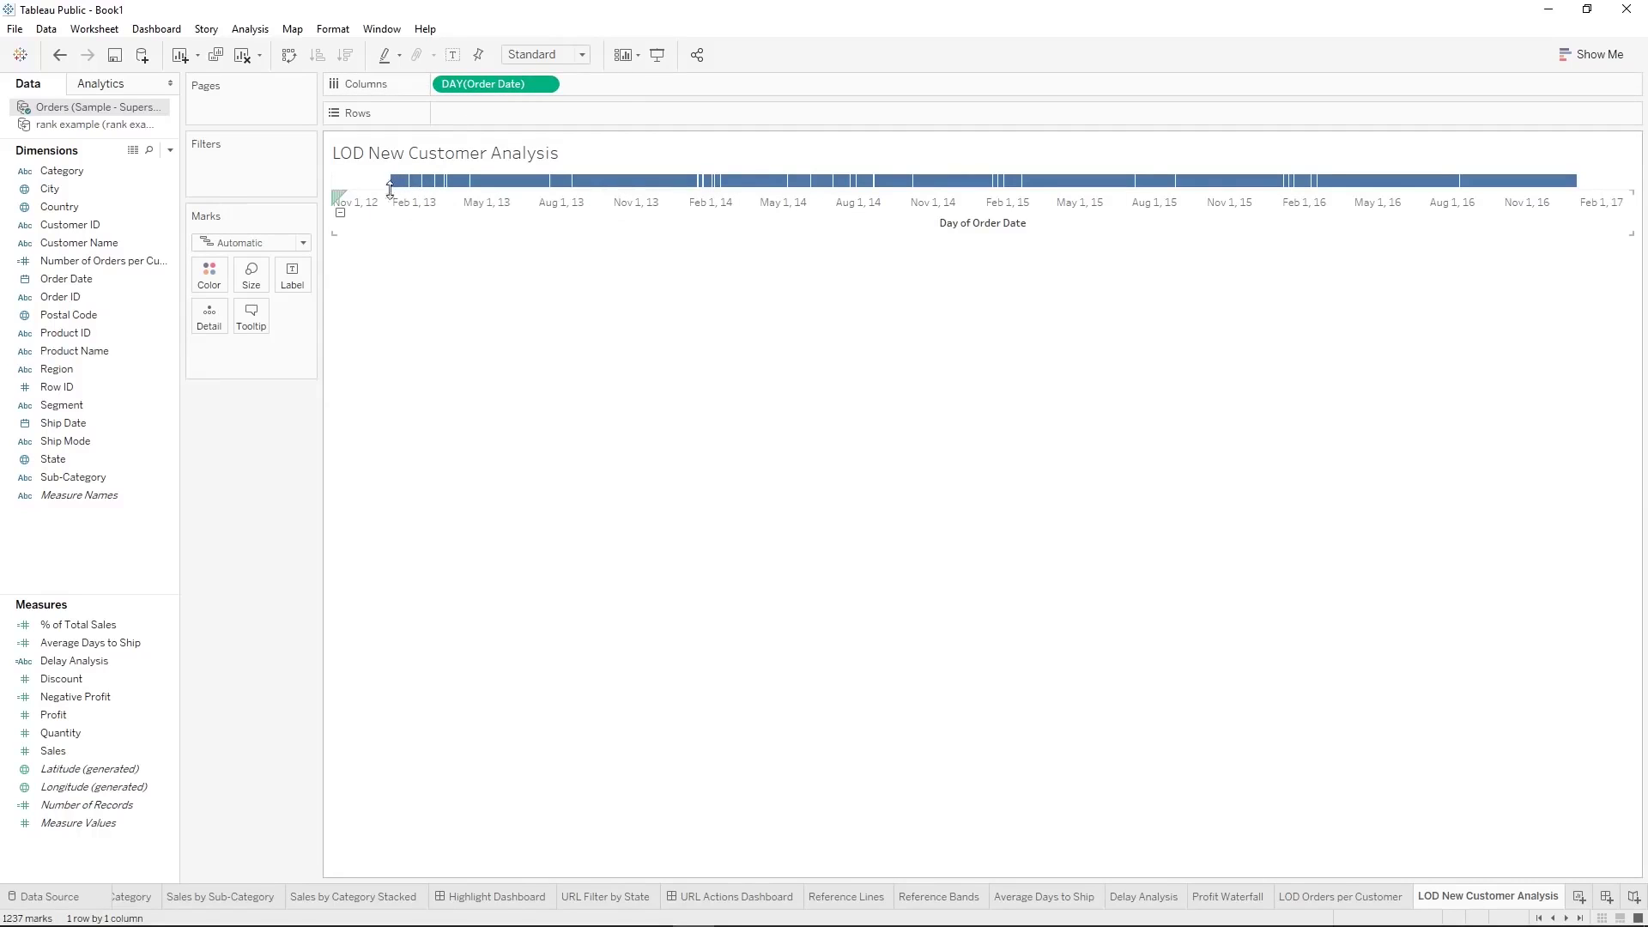
{"action": "left_click", "coordinate": [236, 241]}
{"action": "left_click", "coordinate": [236, 297]}
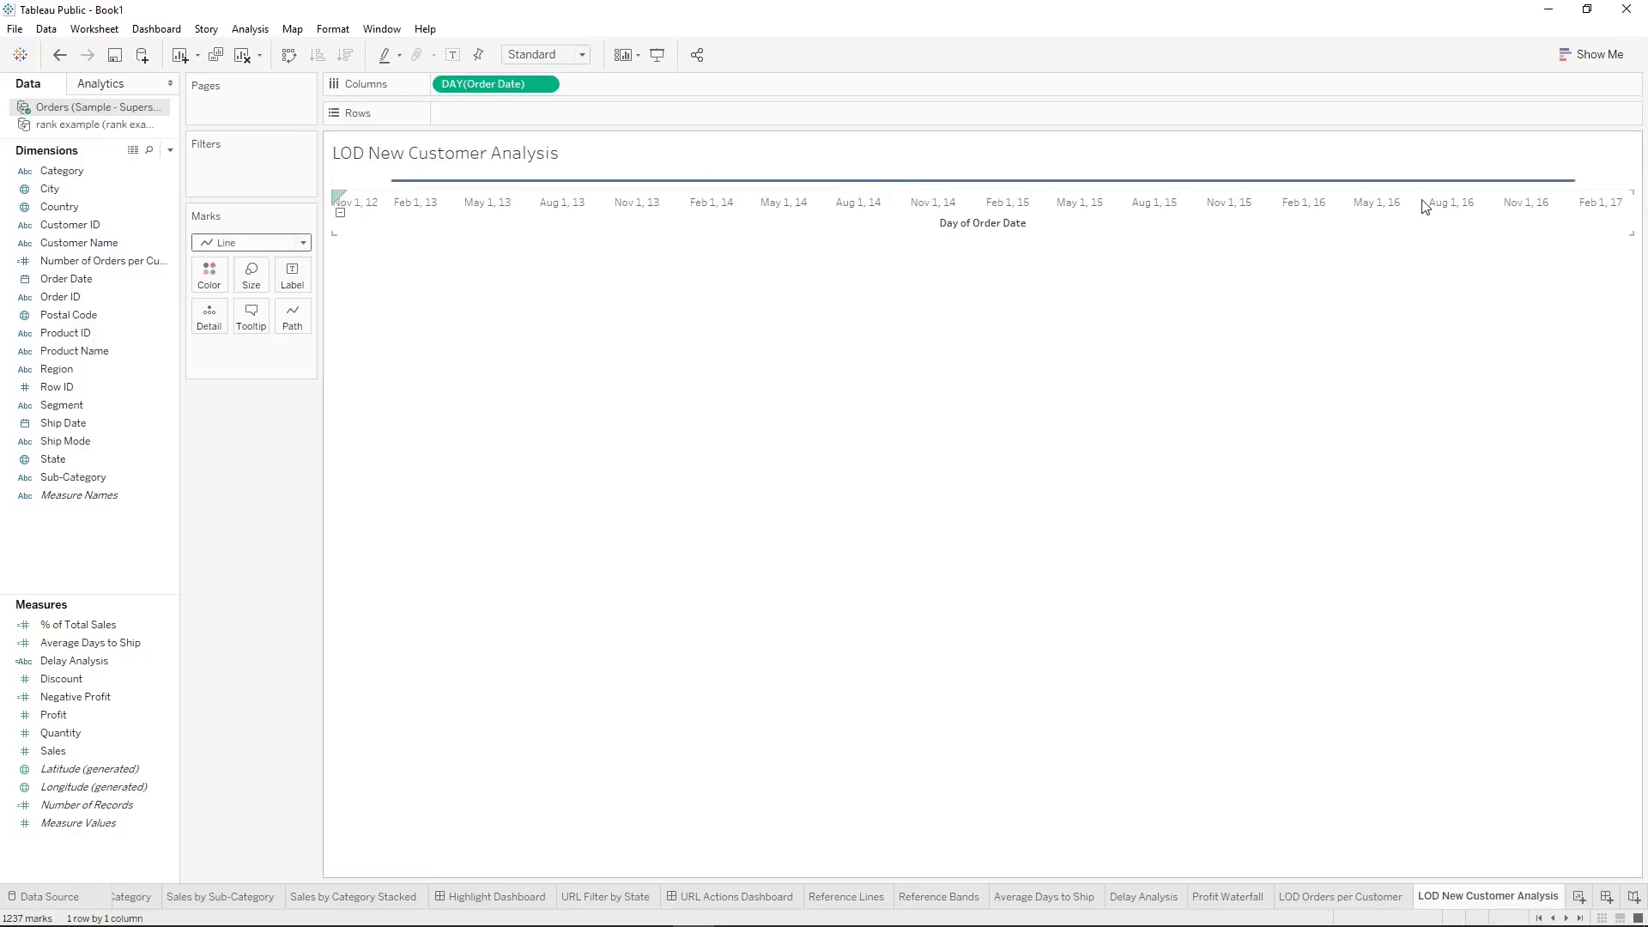
Add Customer ID to Rows as a Count (Distinct) measure
{"action": "left_click", "coordinate": [57, 228]}
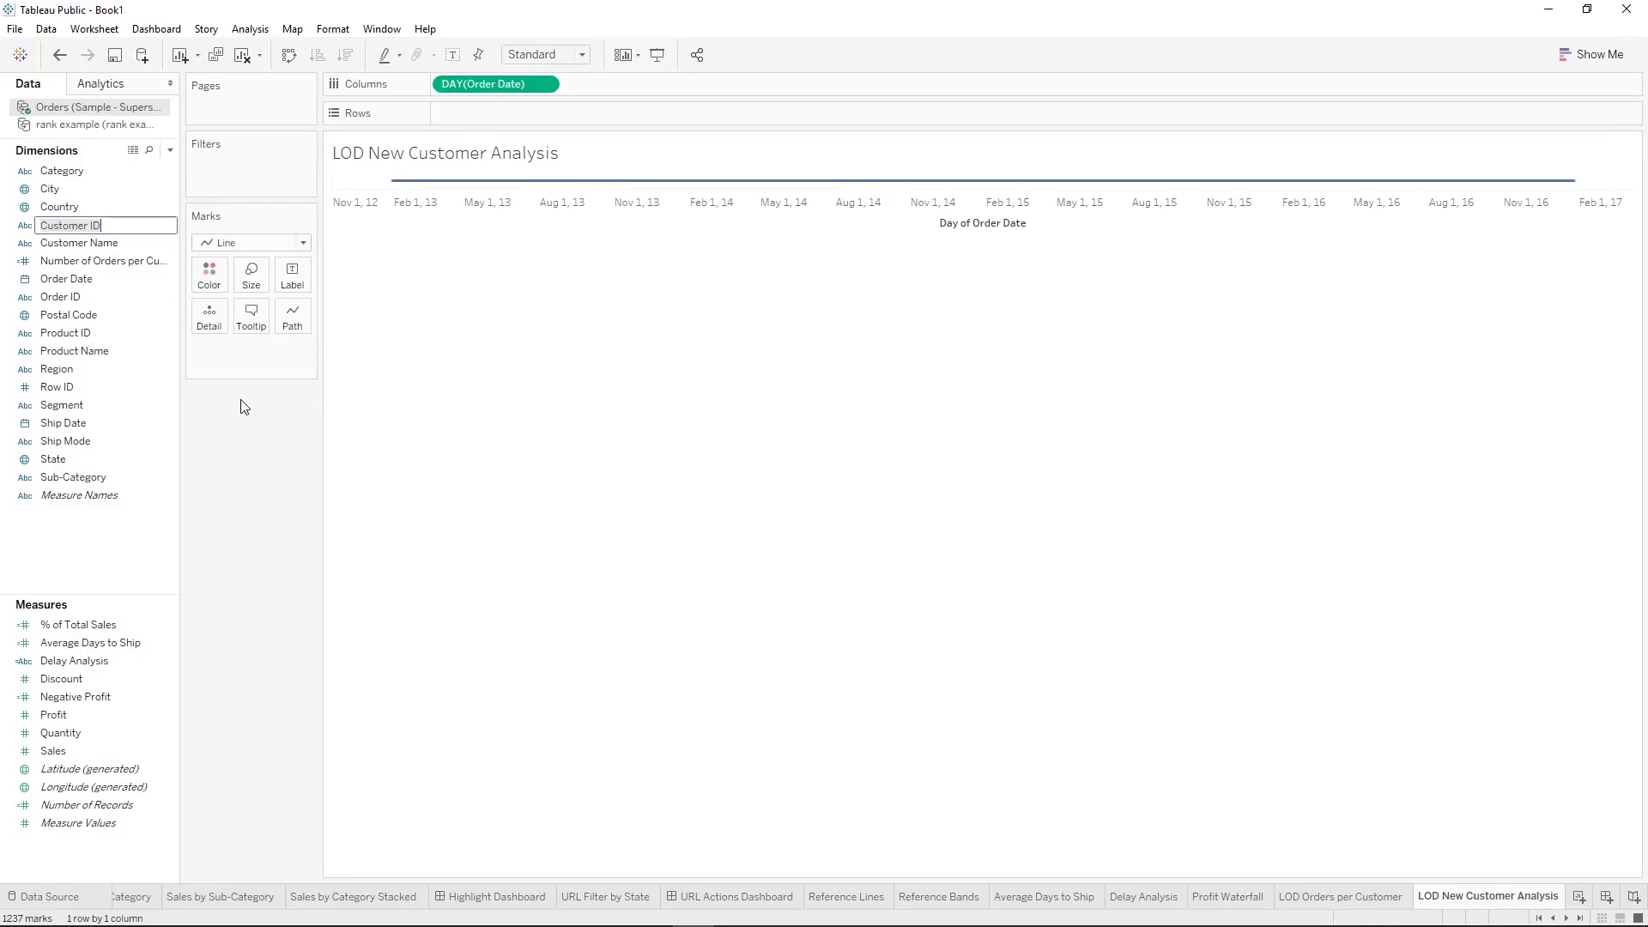
{"action": "left_click_drag", "start_coordinate": [111, 227], "coordinate": [460, 120]}
{"action": "right_click", "coordinate": [461, 118]}
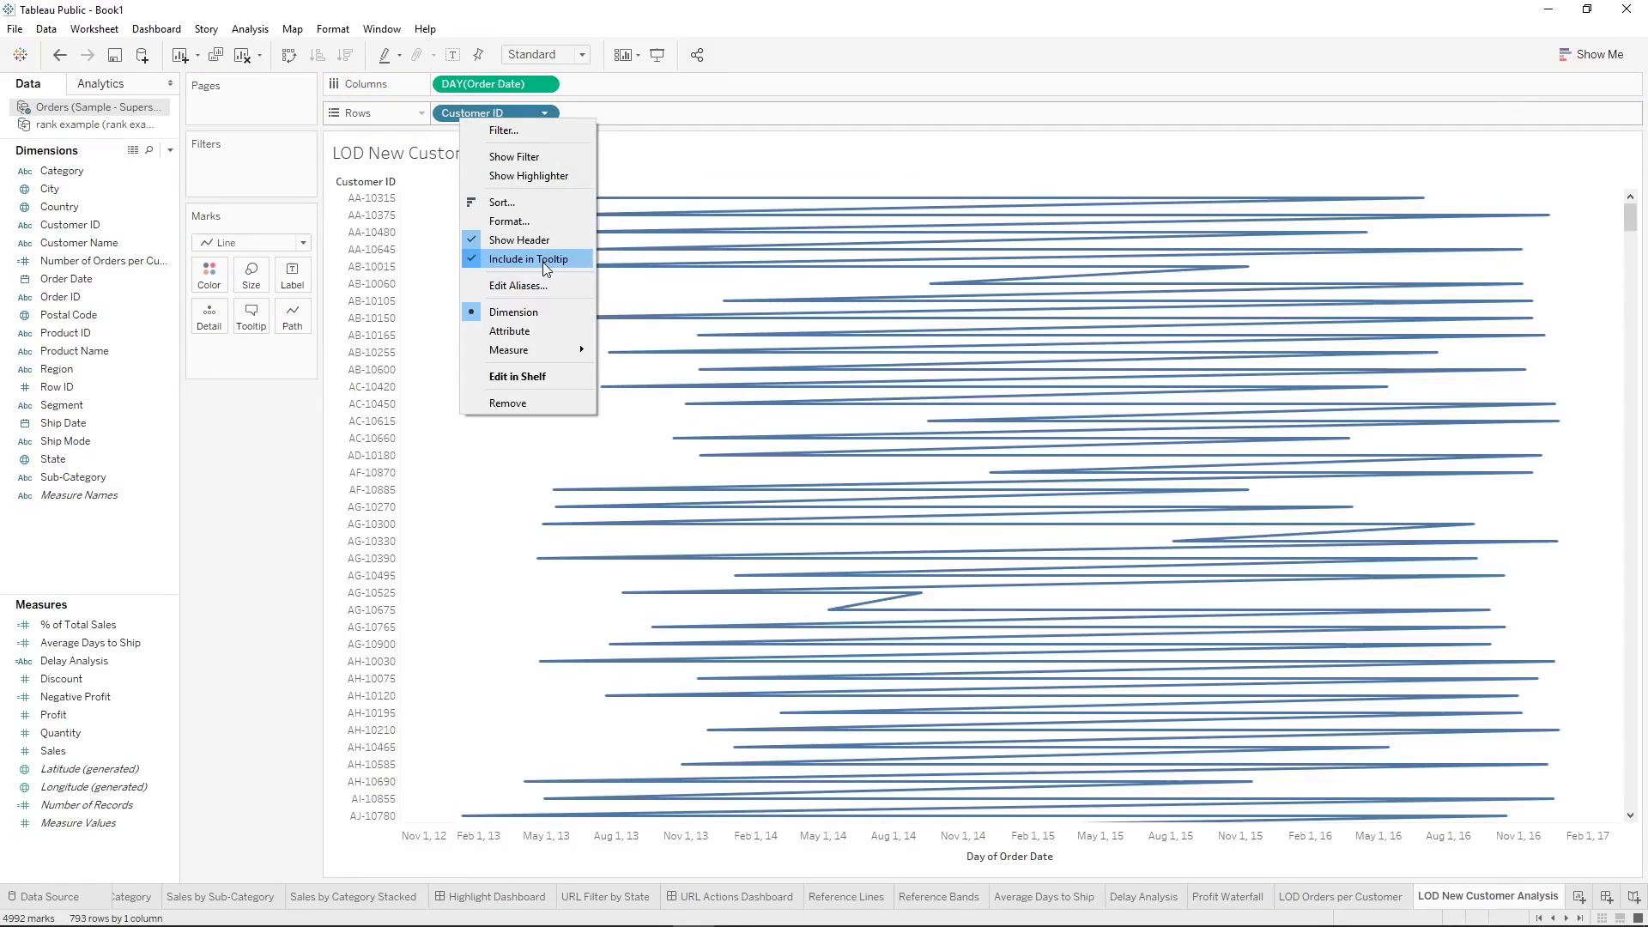
{"action": "mouse_move", "coordinate": [536, 350]}
{"action": "left_click", "coordinate": [640, 412]}
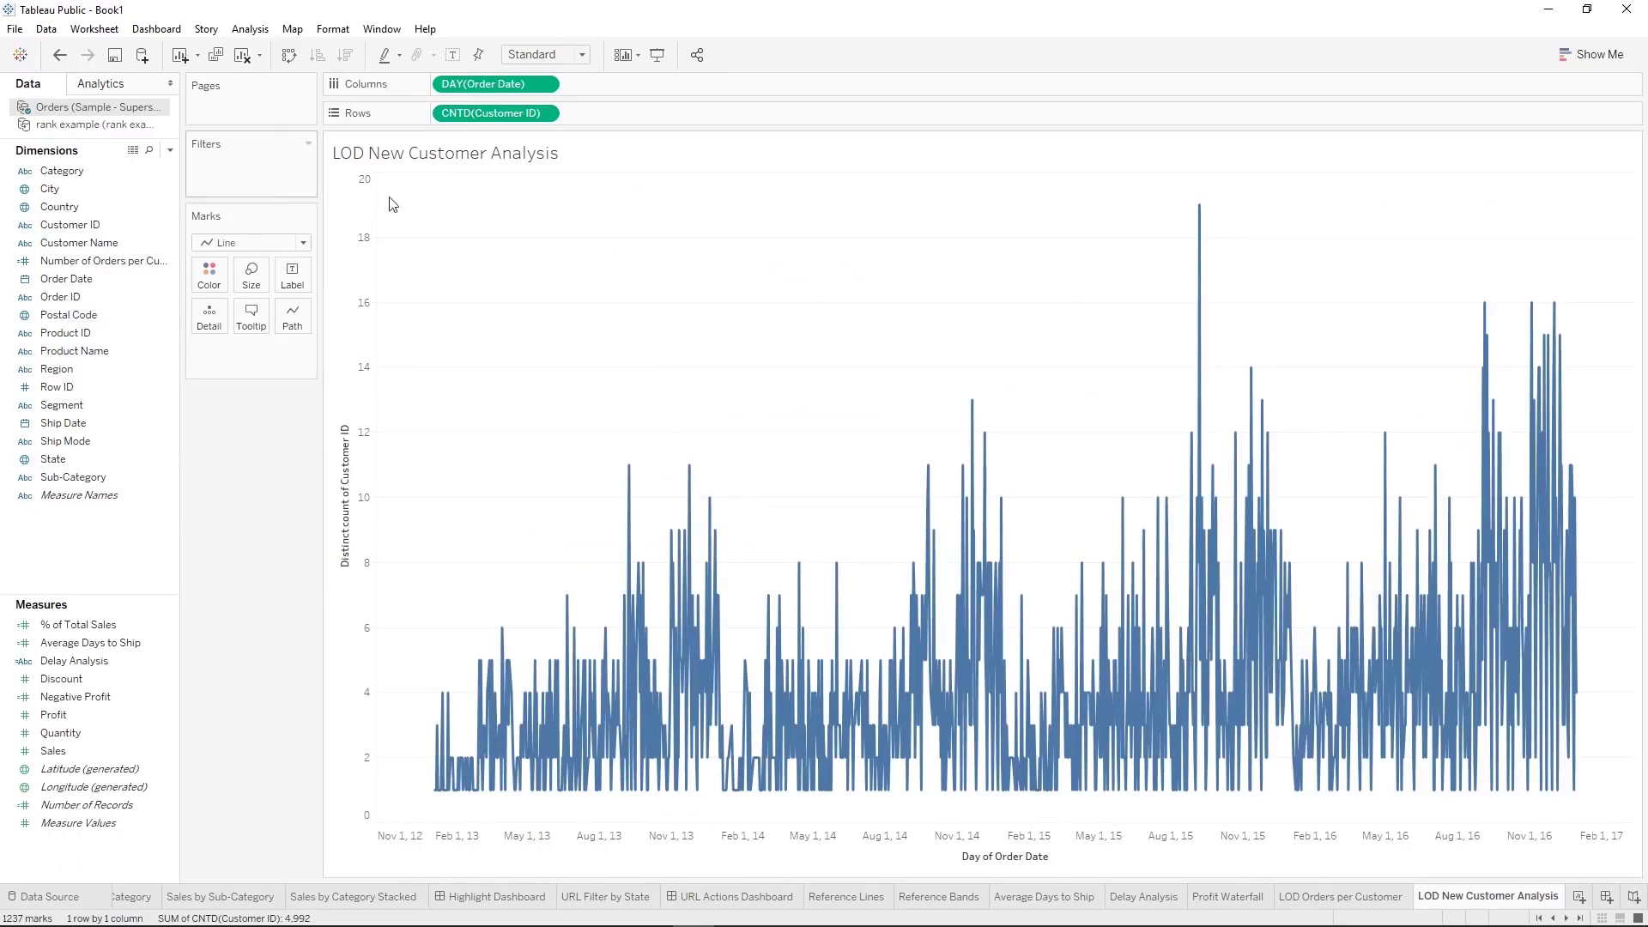
Plot distinct customers by continuous month, with Region on Color for one line per region
{"action": "right_click", "coordinate": [498, 86]}
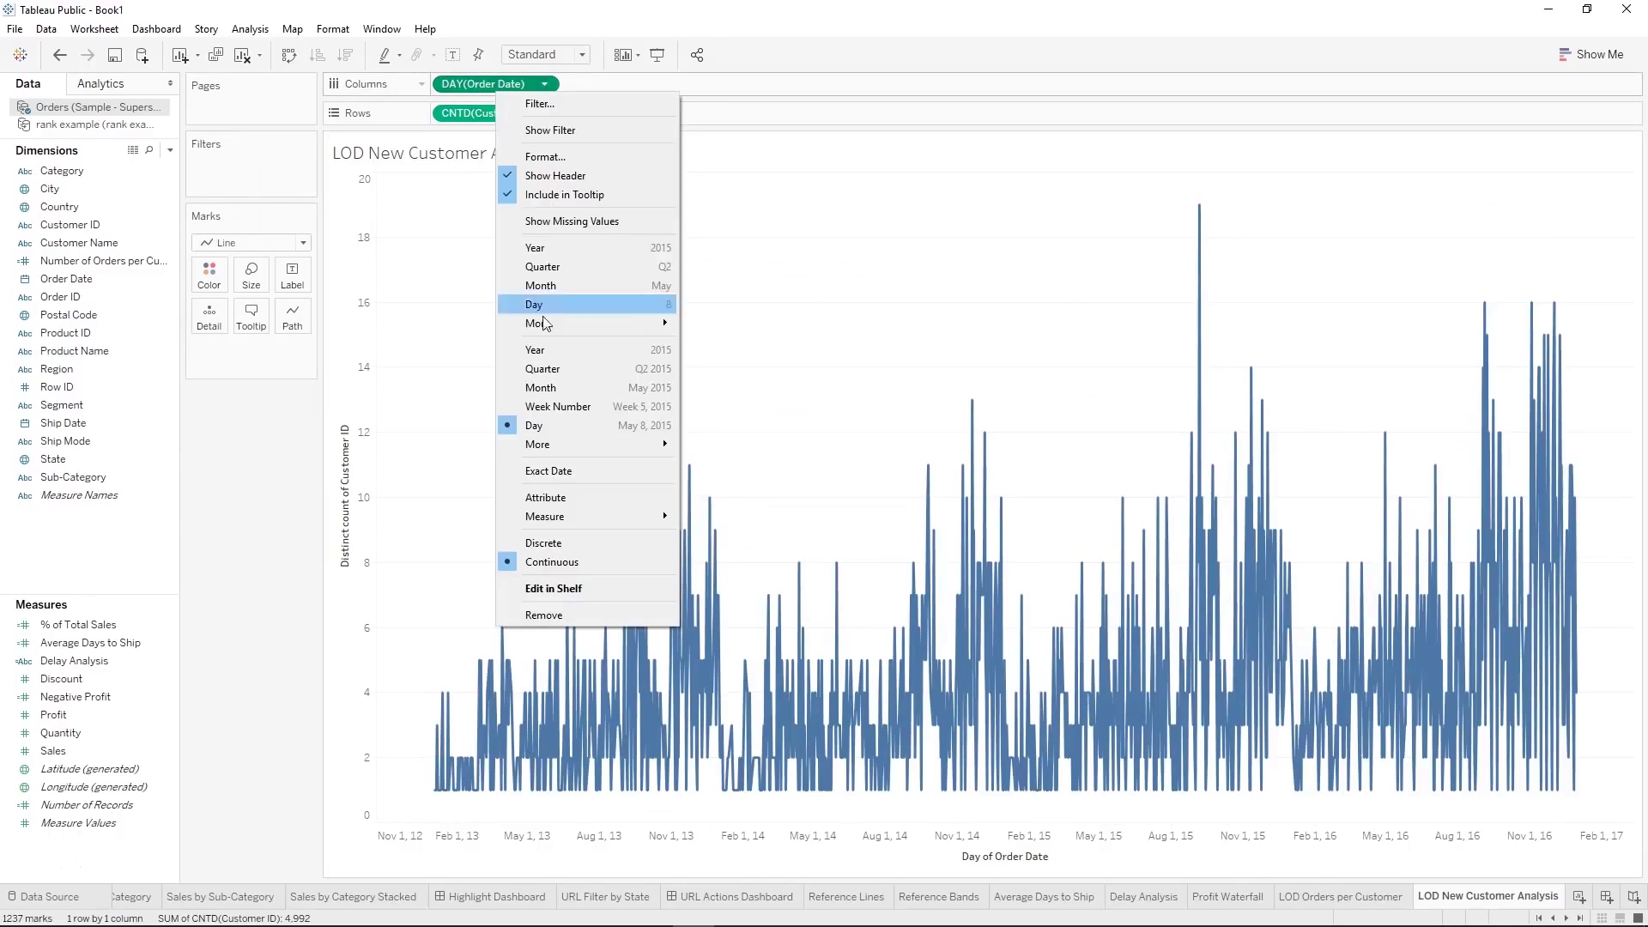
{"action": "left_click", "coordinate": [558, 388]}
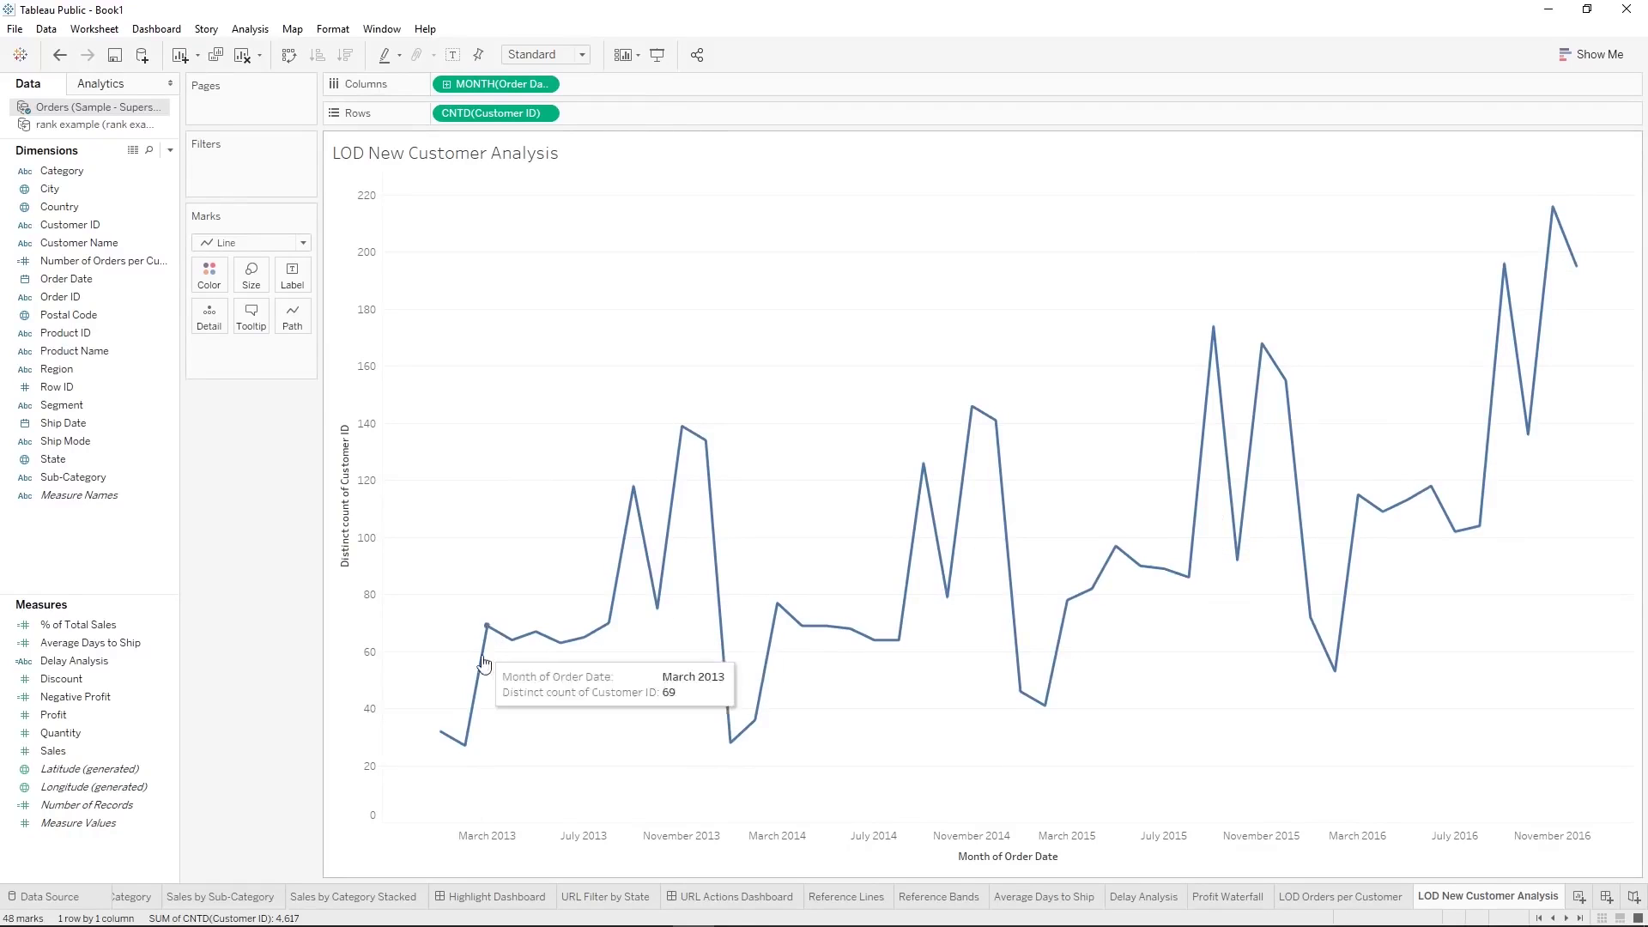
{"action": "left_click", "coordinate": [65, 368]}
{"action": "left_click_drag", "start_coordinate": [66, 369], "coordinate": [214, 273]}
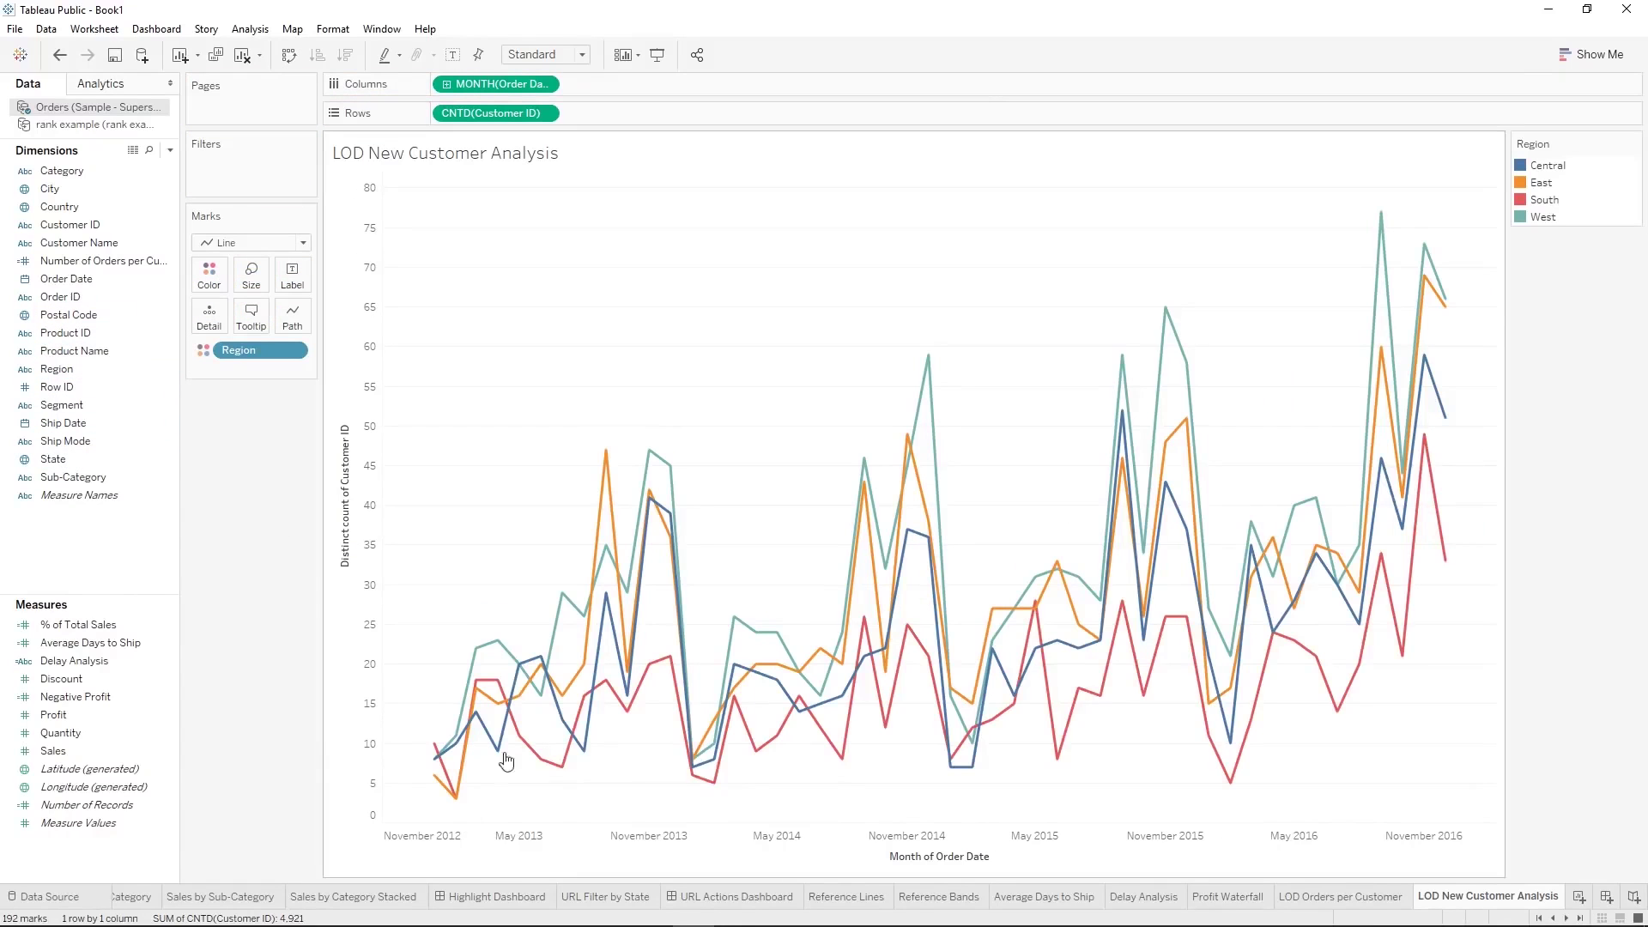
Highlight the Central, East, South and West lines from the legend, then clear the highlight
{"action": "left_click", "coordinate": [1554, 166]}
{"action": "left_click", "coordinate": [1551, 183]}
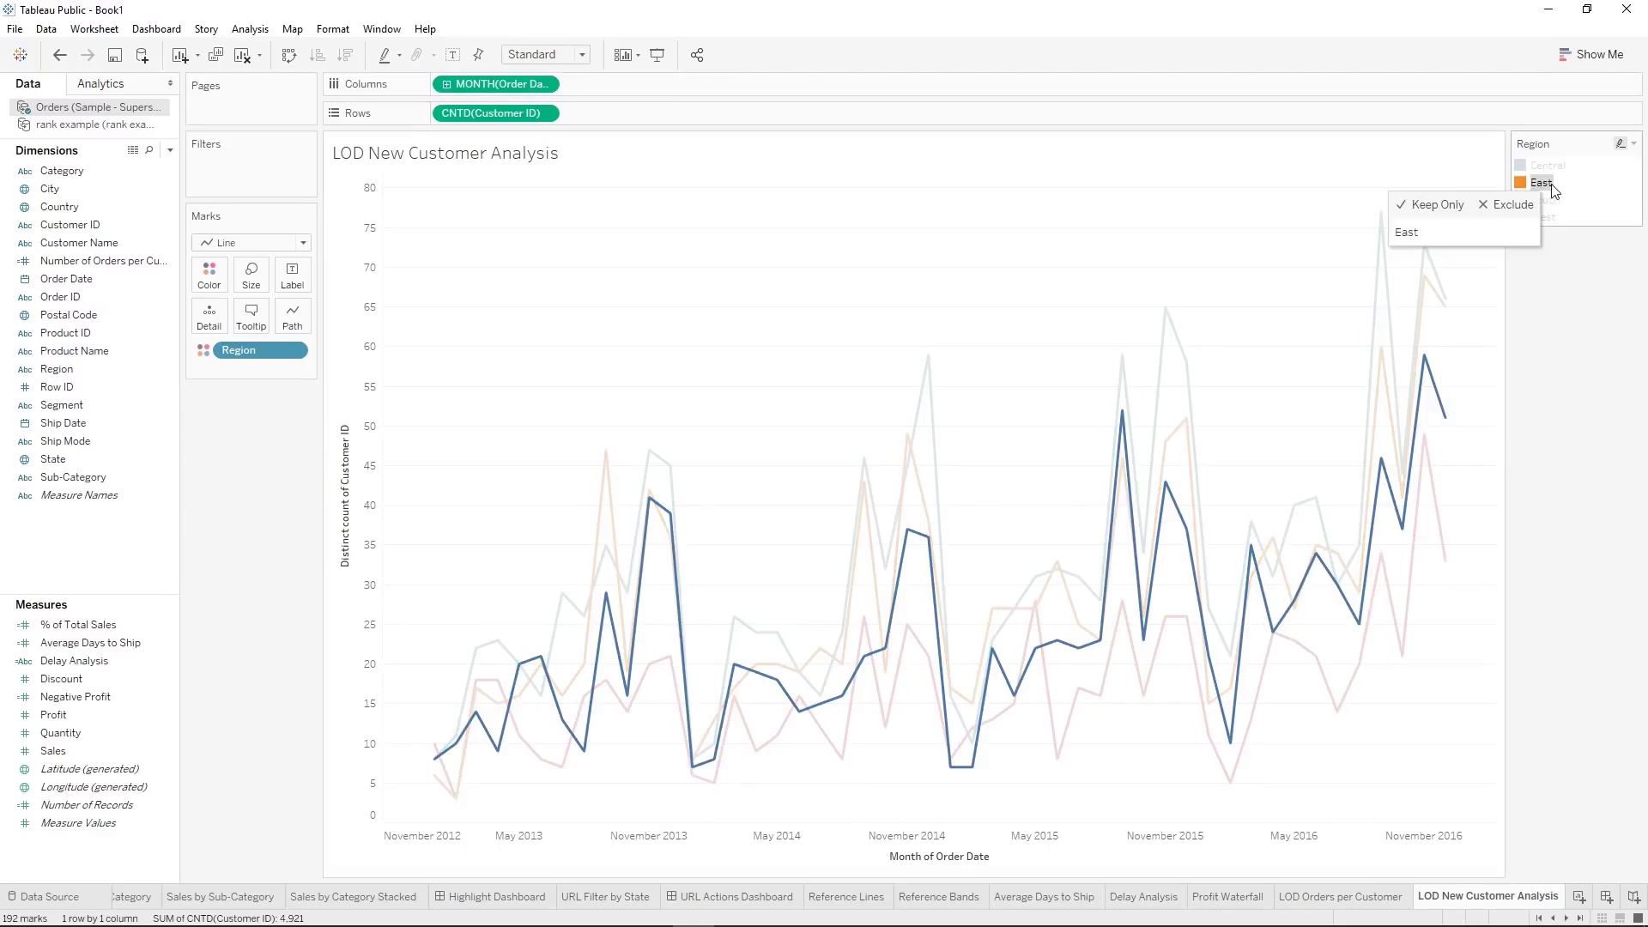
{"action": "left_click", "coordinate": [1551, 200]}
{"action": "left_click", "coordinate": [1552, 217]}
{"action": "left_click", "coordinate": [1551, 183]}
{"action": "double_click", "coordinate": [1554, 167]}
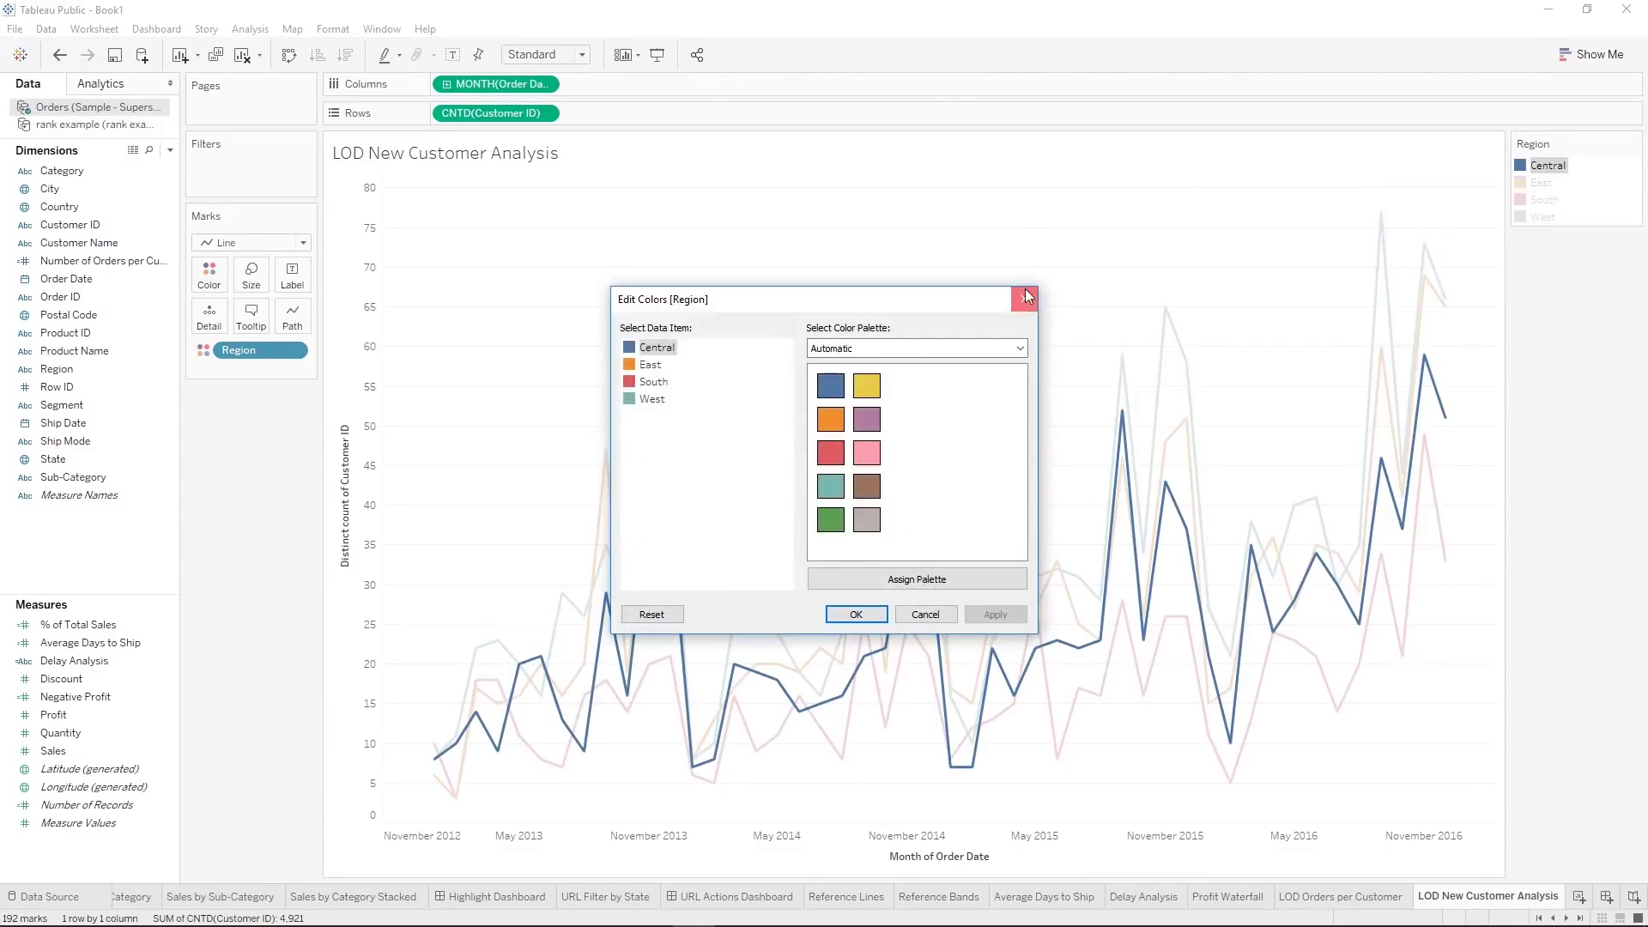
{"action": "left_click", "coordinate": [1021, 300]}
{"action": "left_click", "coordinate": [1591, 266]}
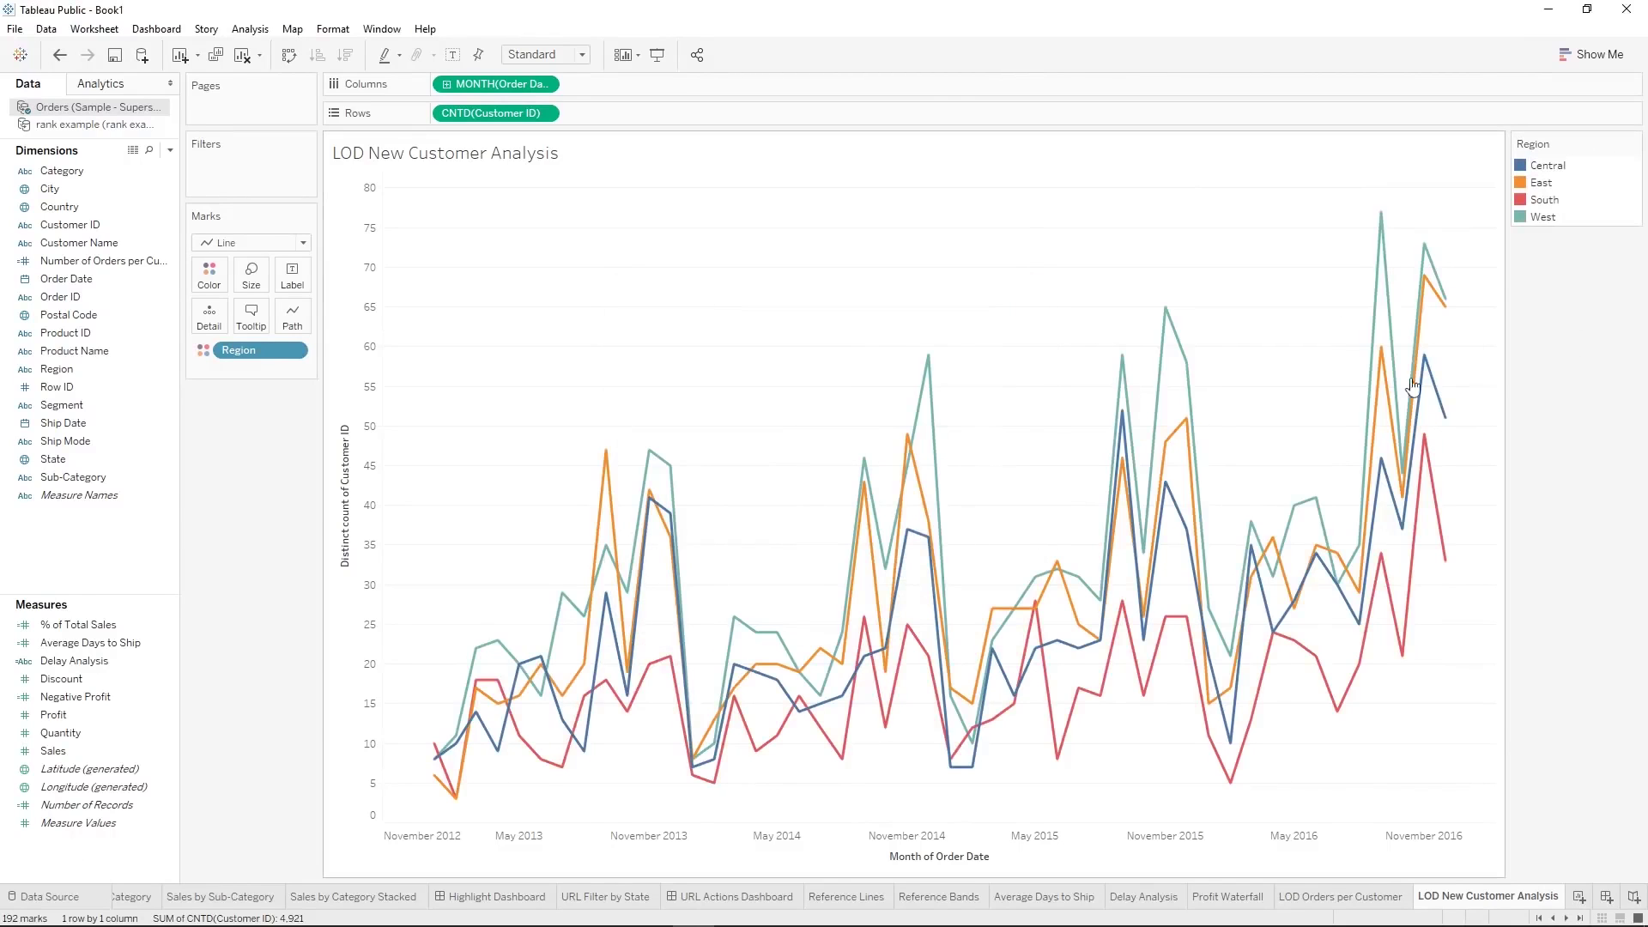
{"action": "mouse_move", "coordinate": [599, 598]}
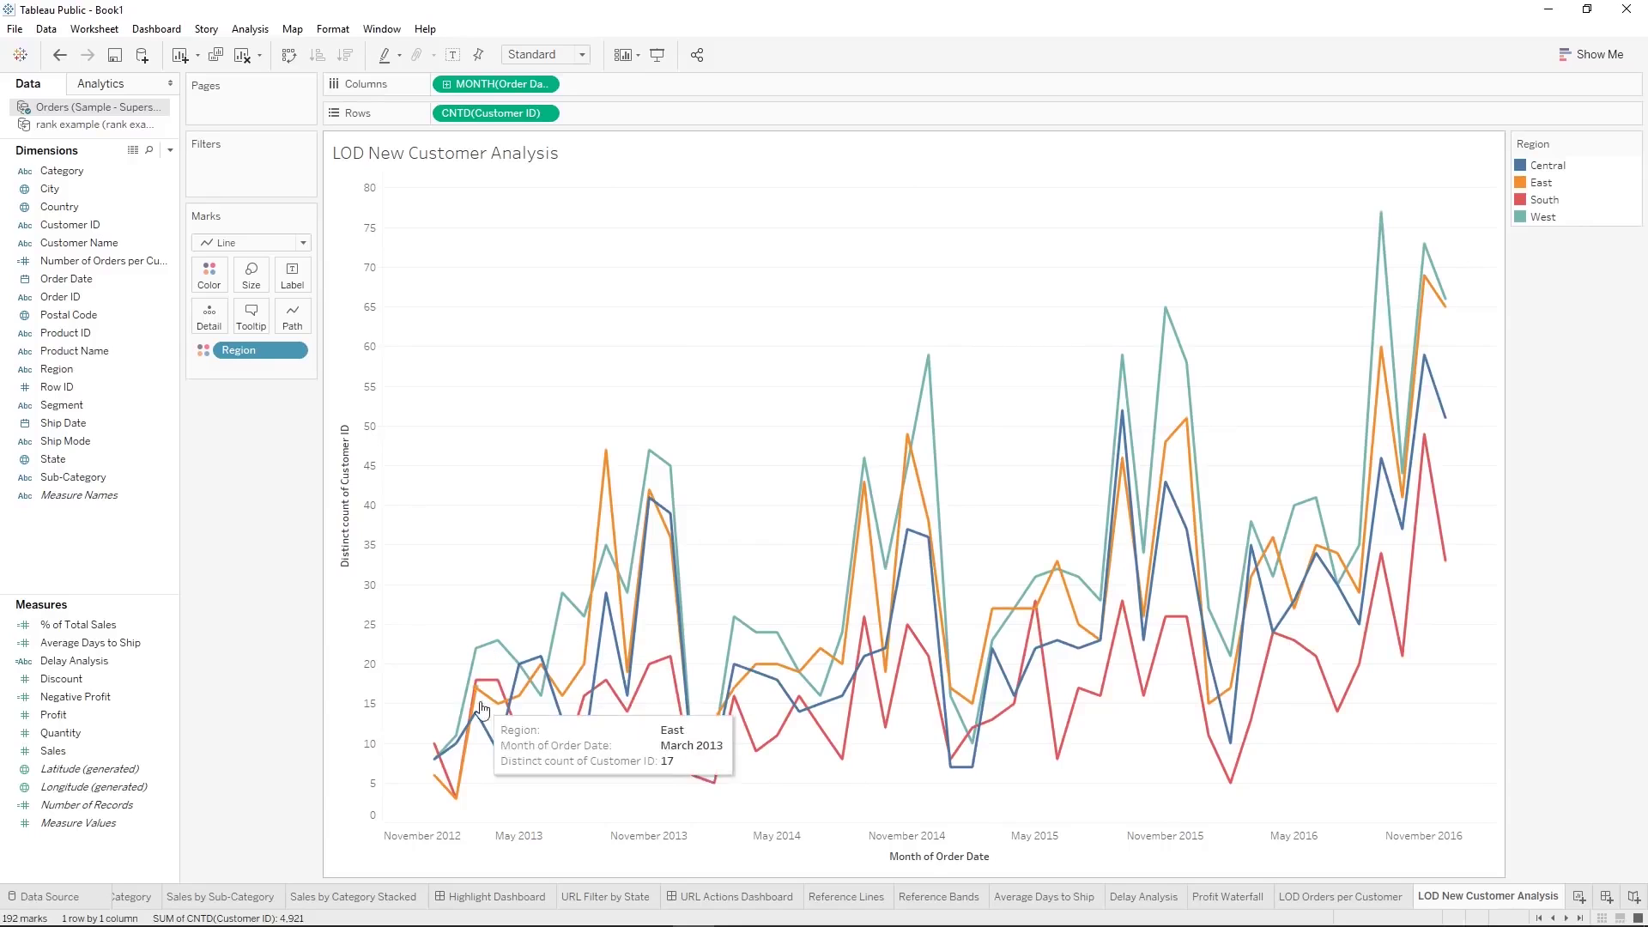
{"action": "mouse_move", "coordinate": [475, 672]}
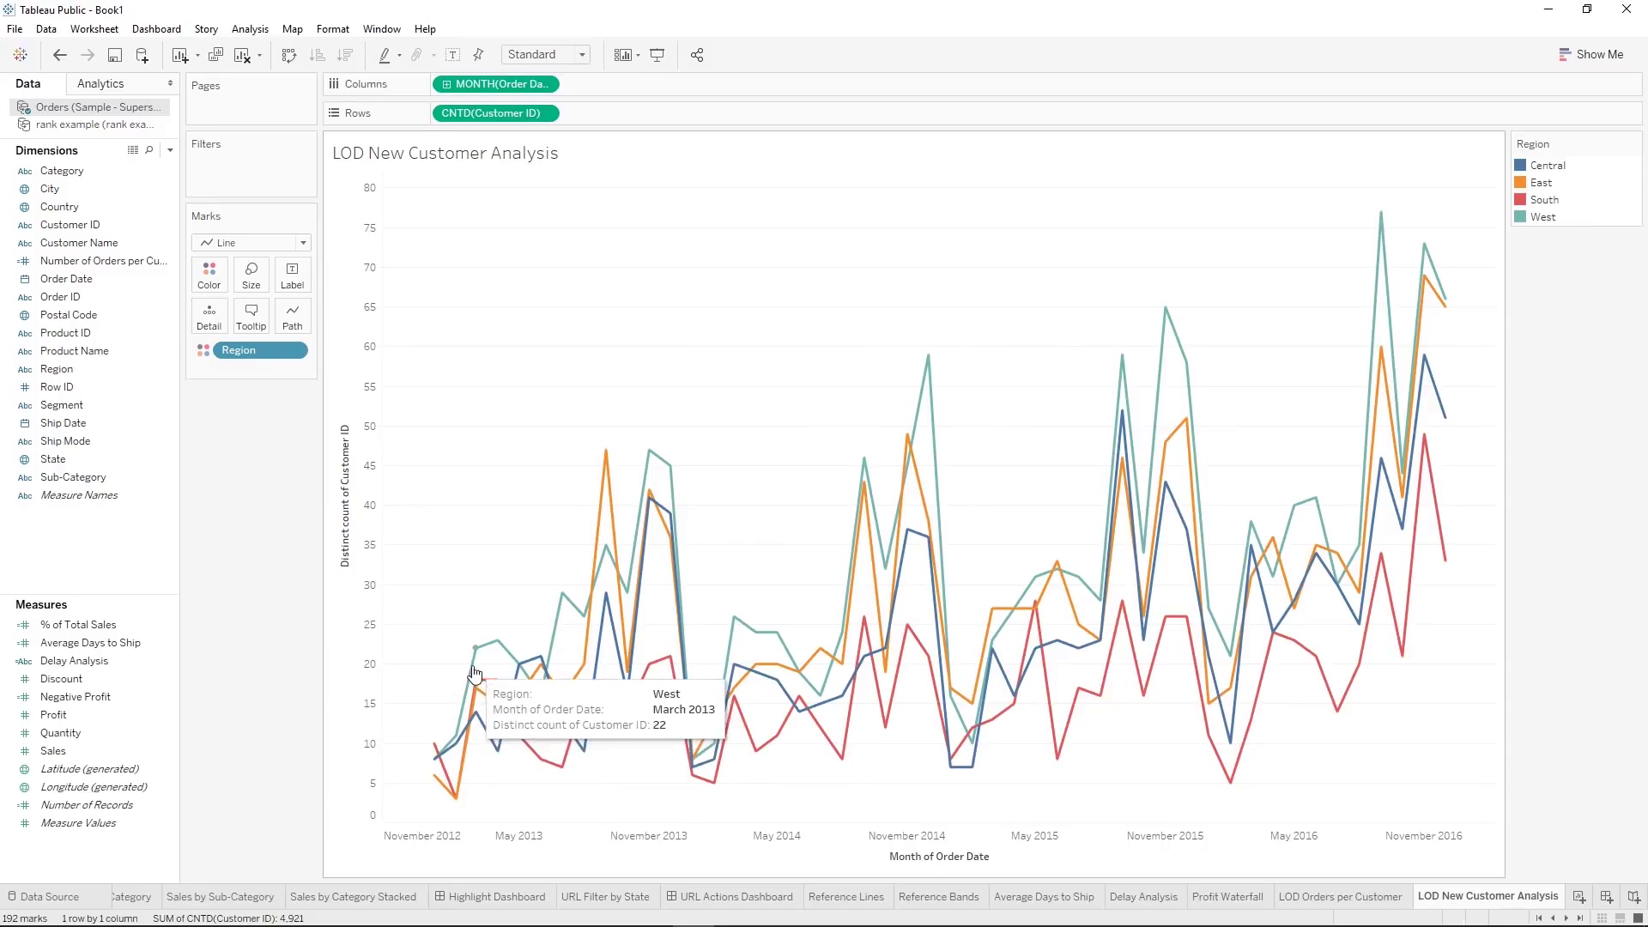
Create a new calculated field named 'New or Existing'
{"action": "right_click", "coordinate": [112, 563]}
{"action": "left_click", "coordinate": [194, 568]}
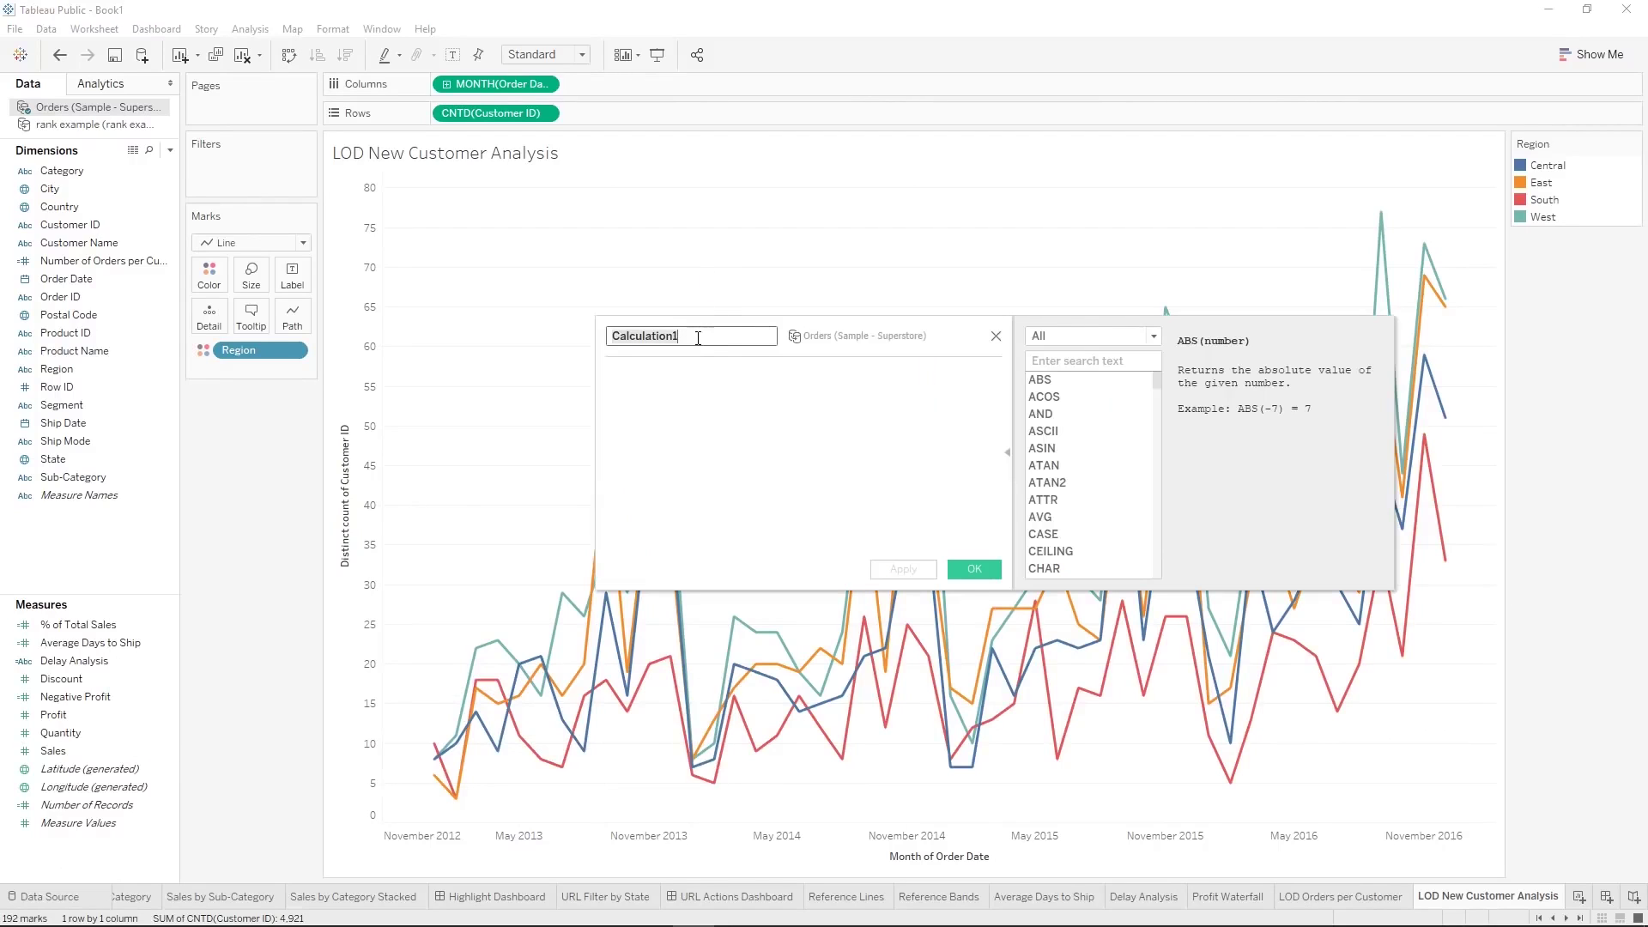
{"action": "key", "text": "BackSpace"}
{"action": "type", "text": "New or Existing"}
{"action": "left_click", "coordinate": [723, 369]}
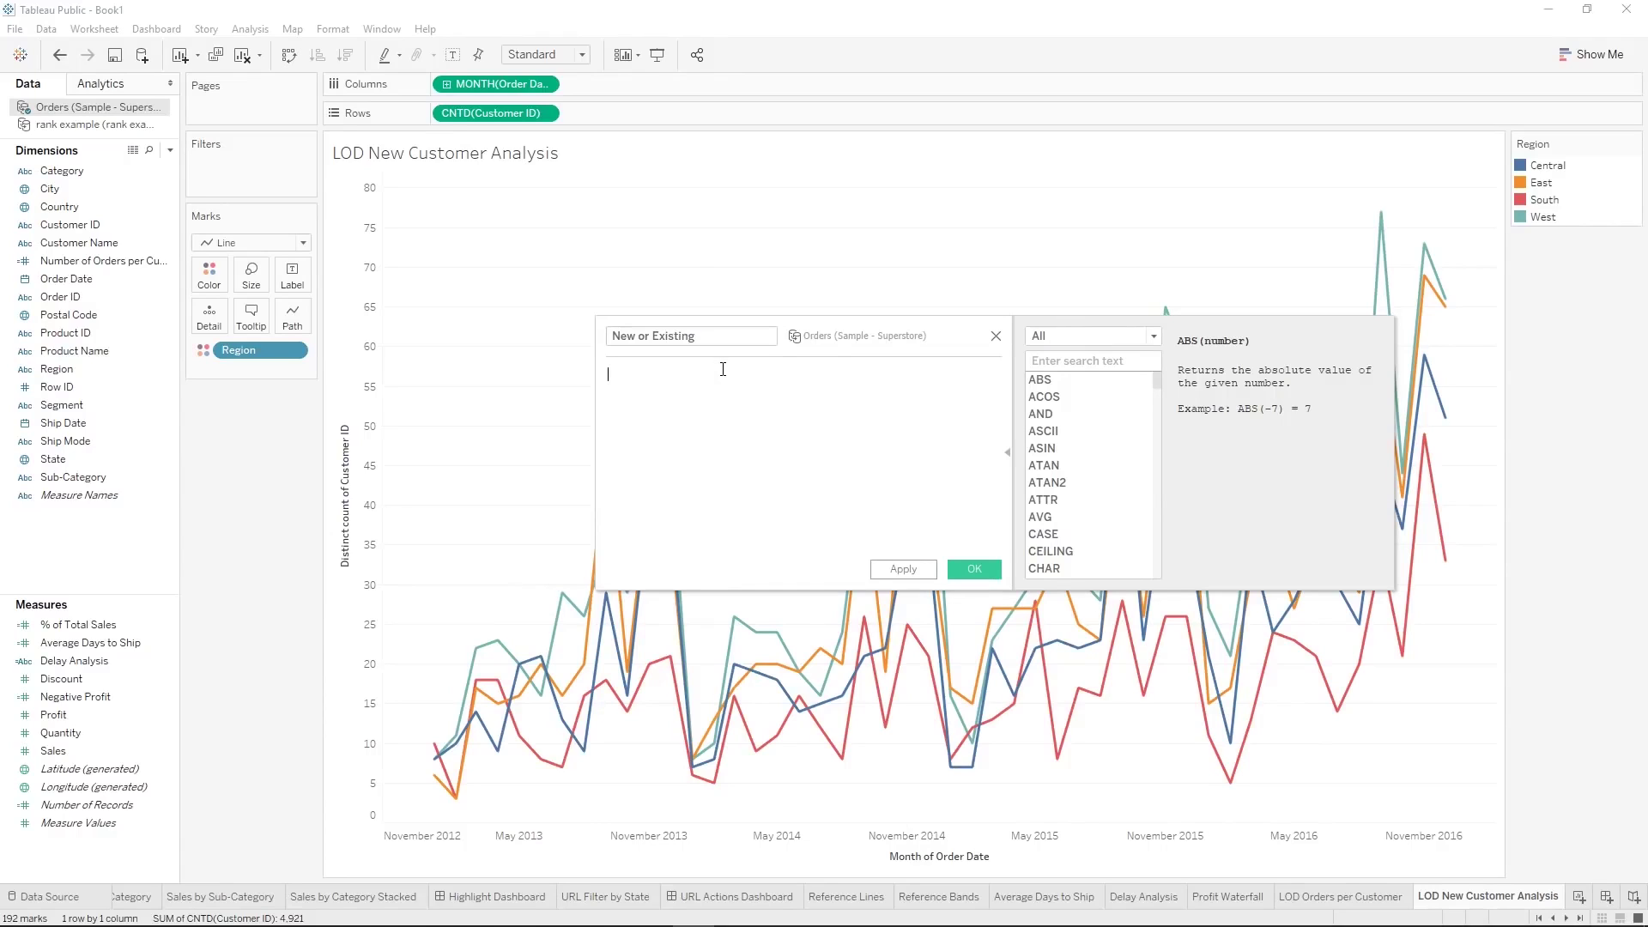
Enter the formula [Order Date] = MIN([Order Date]) using autocomplete suggestions
{"action": "type", "text": "o"}
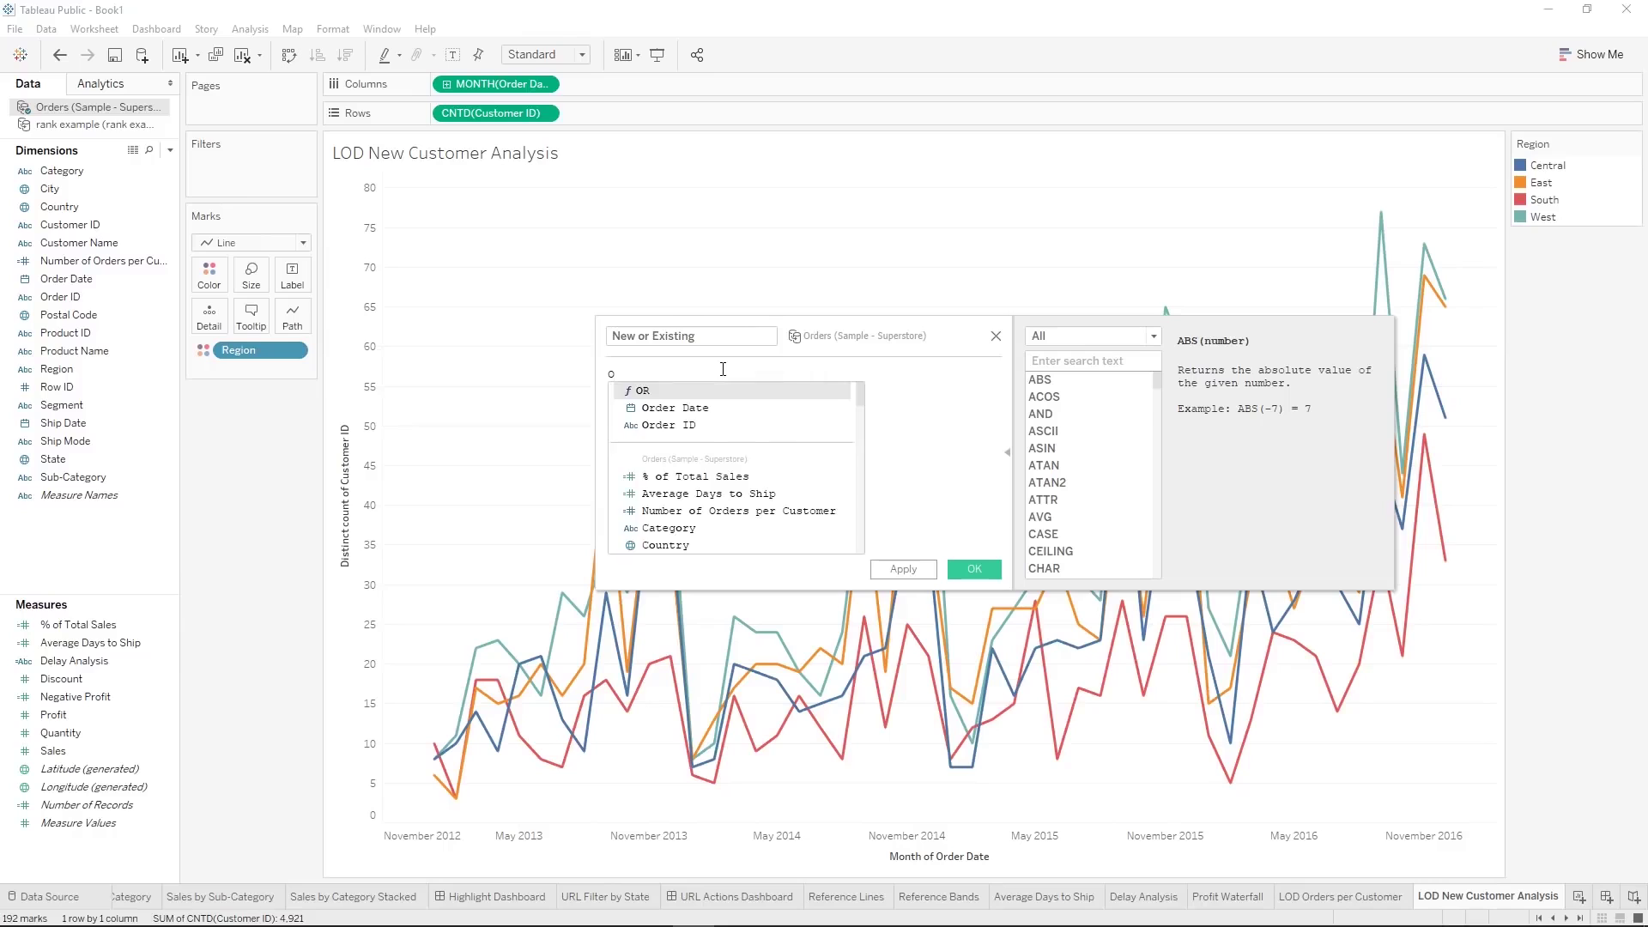
{"action": "key", "text": "Down"}
{"action": "key", "text": "Return"}
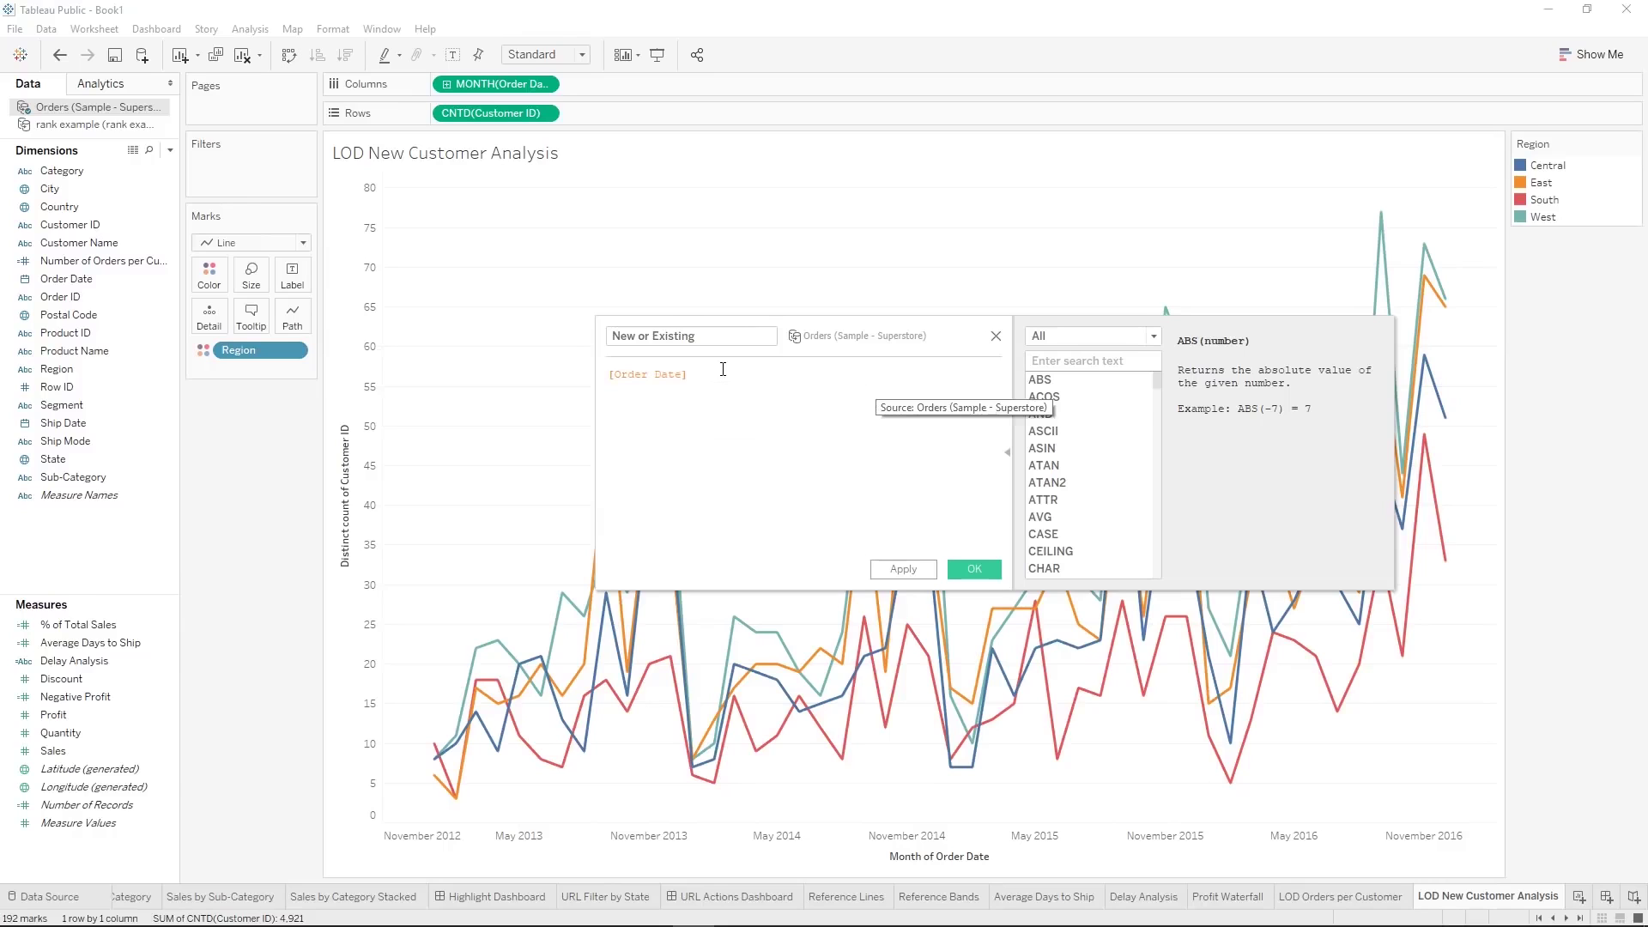
{"action": "type", "text": "= Min"}
{"action": "key", "text": "Return"}
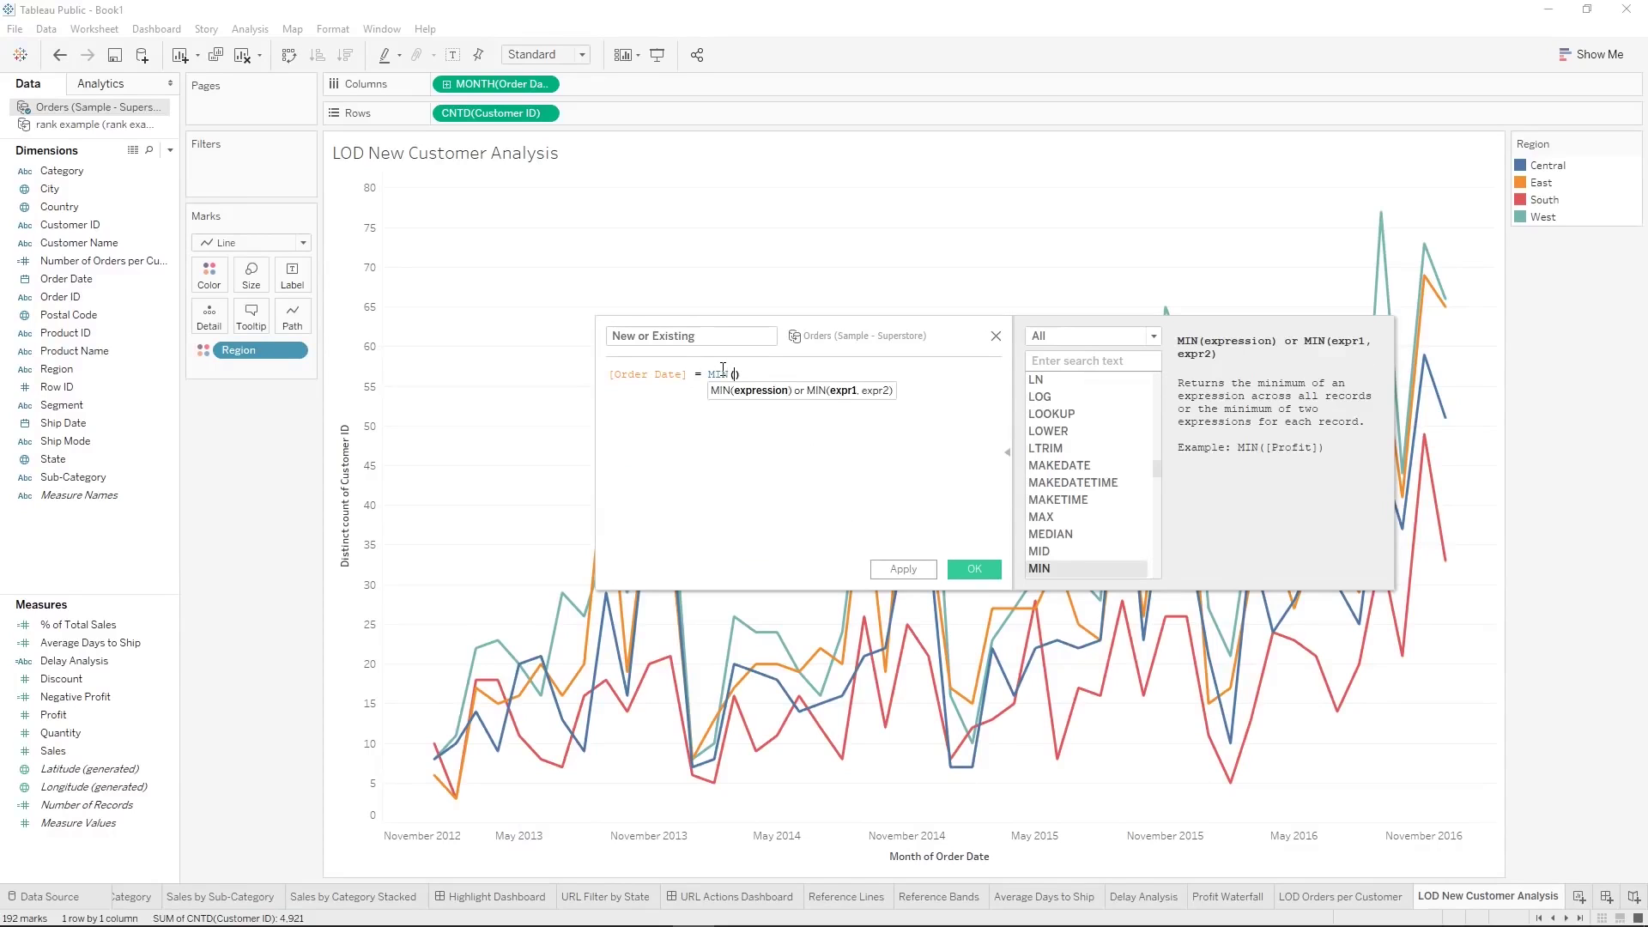
{"action": "type", "text": "ord"}
{"action": "key", "text": "Down"}
{"action": "key", "text": "Return"}
{"action": "key", "text": "BackSpace"}
{"action": "key", "text": "BackSpace"}
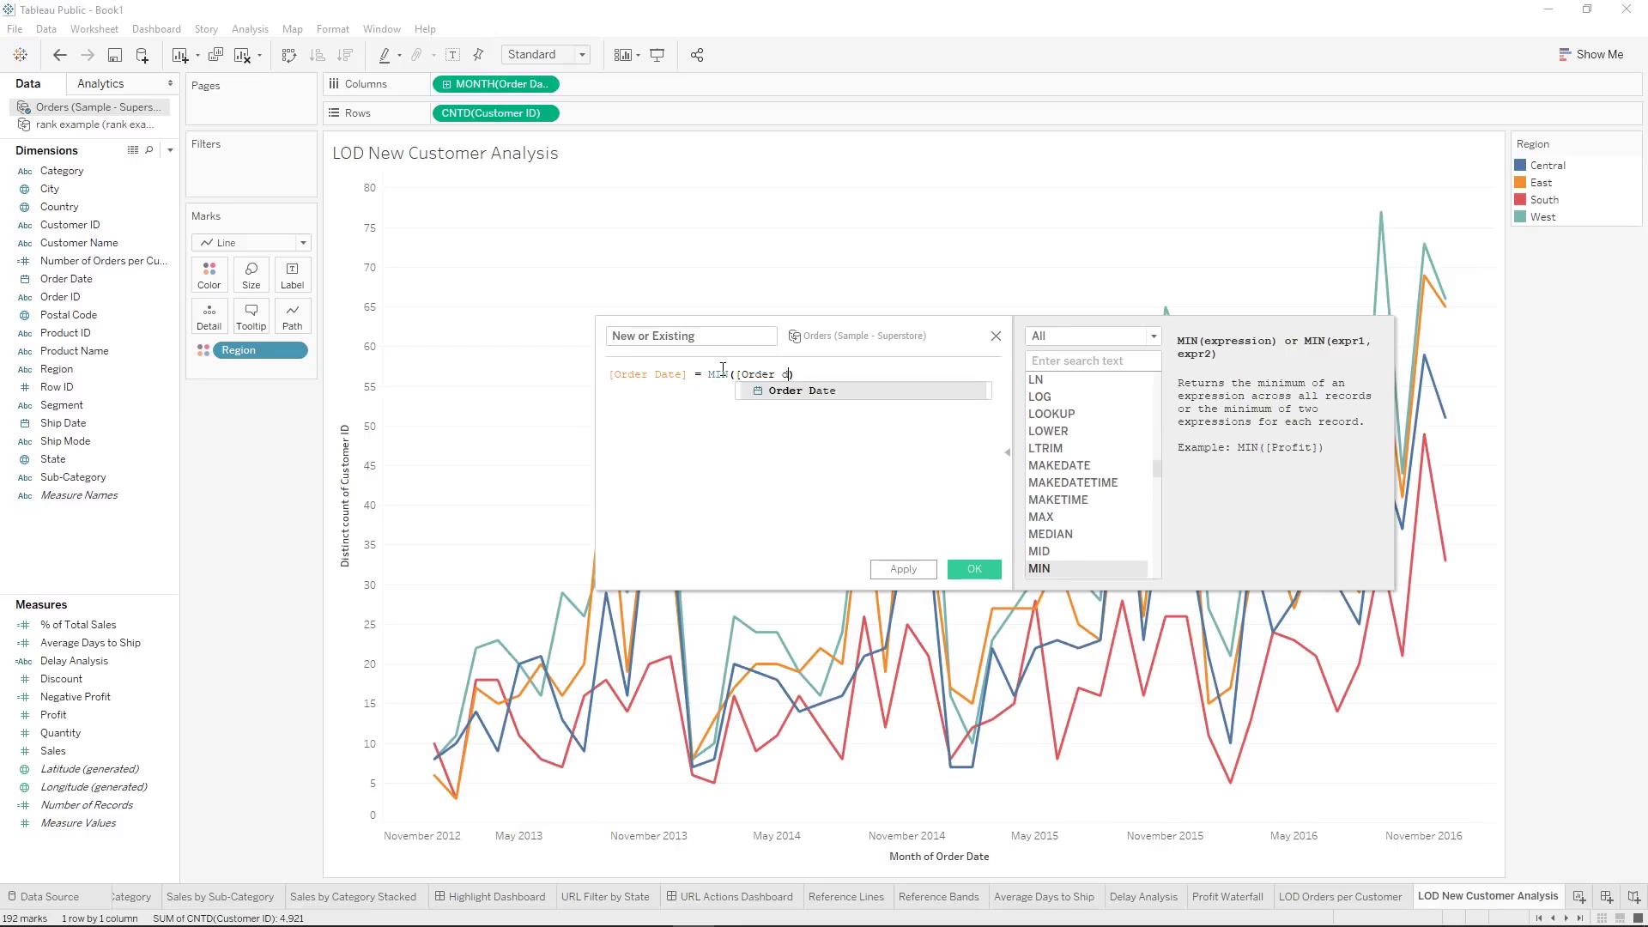
{"action": "type", "text": "d"}
{"action": "key", "text": "Return"}
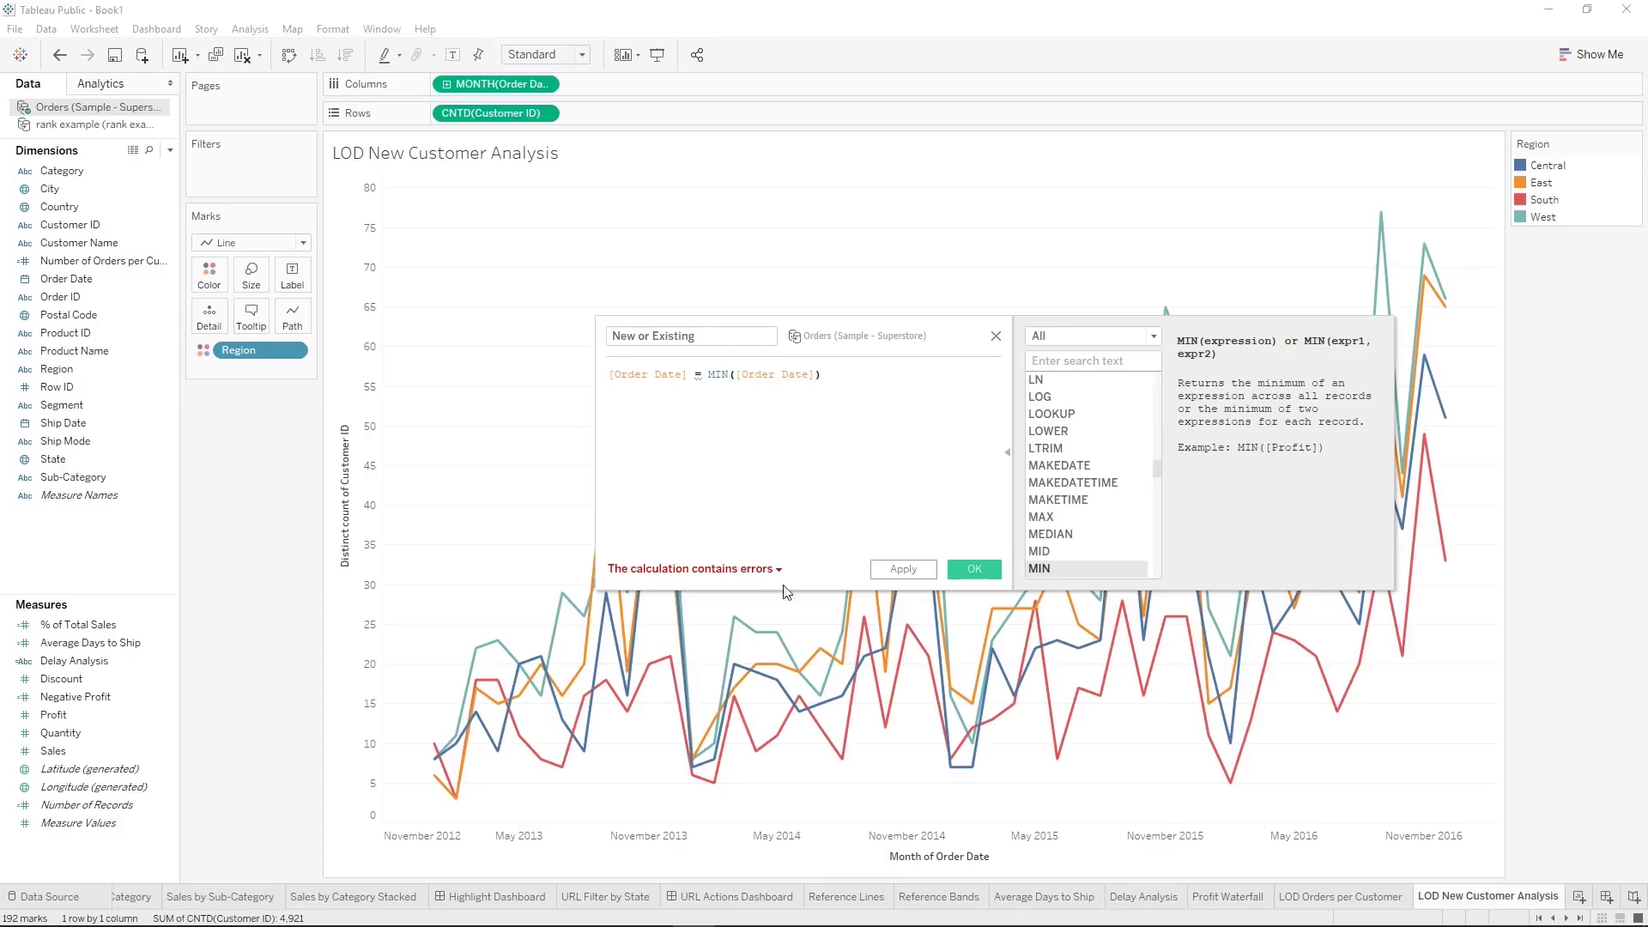
Review the calculation error and select the MIN([Order Date]) expression for replacement
{"action": "left_click", "coordinate": [744, 571]}
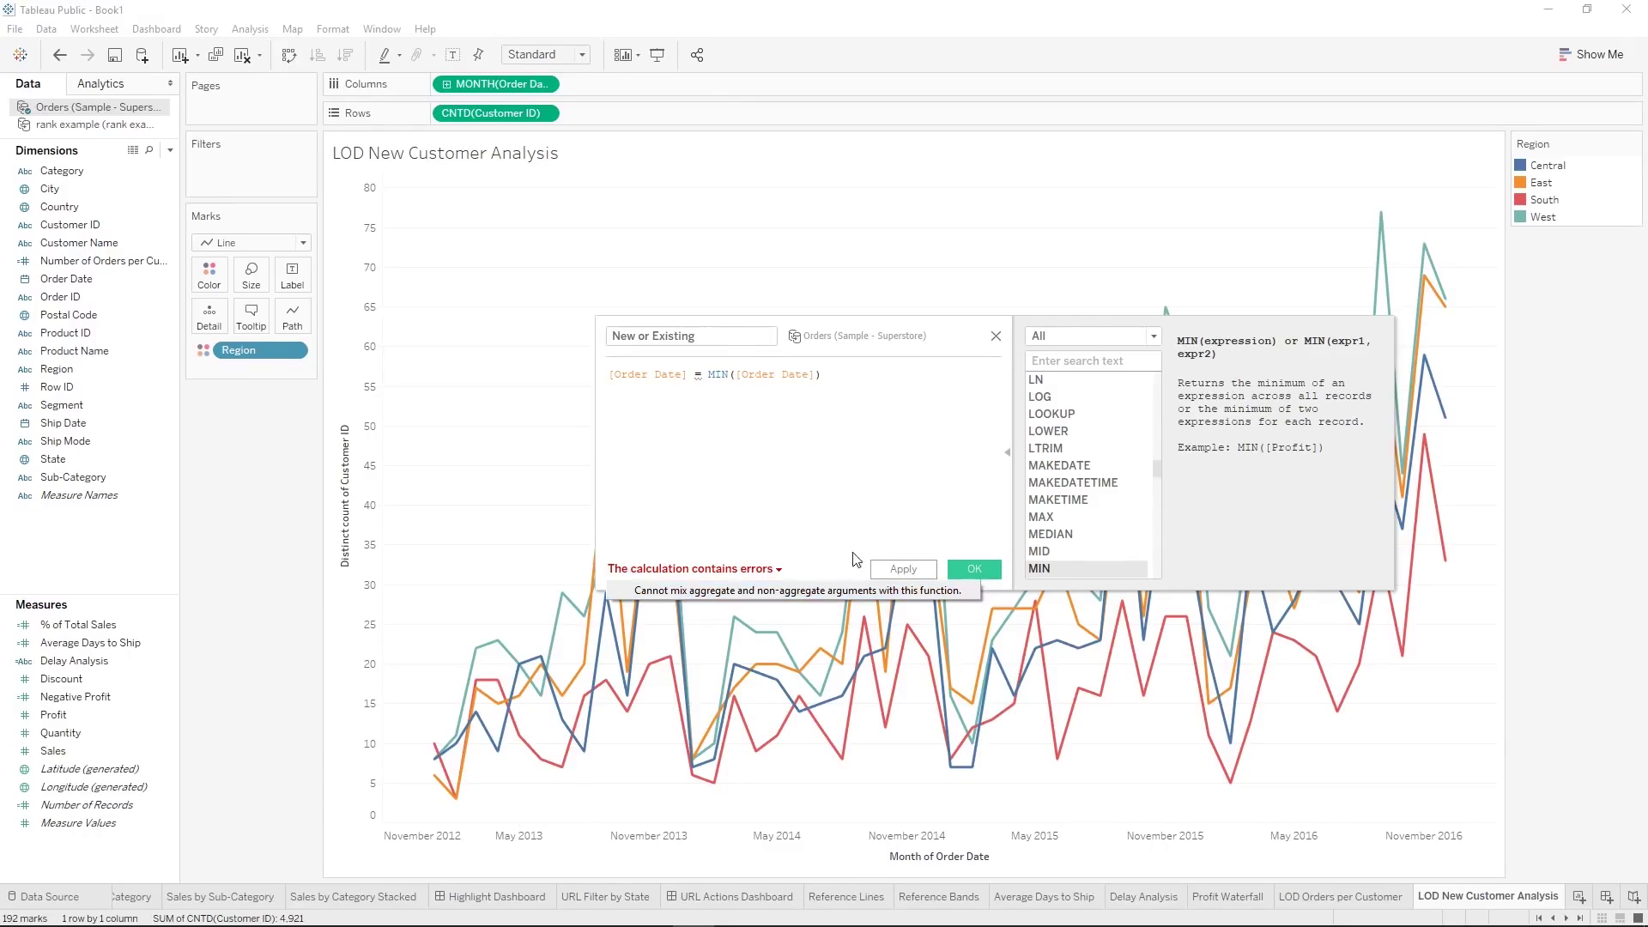
{"action": "left_click", "coordinate": [759, 448]}
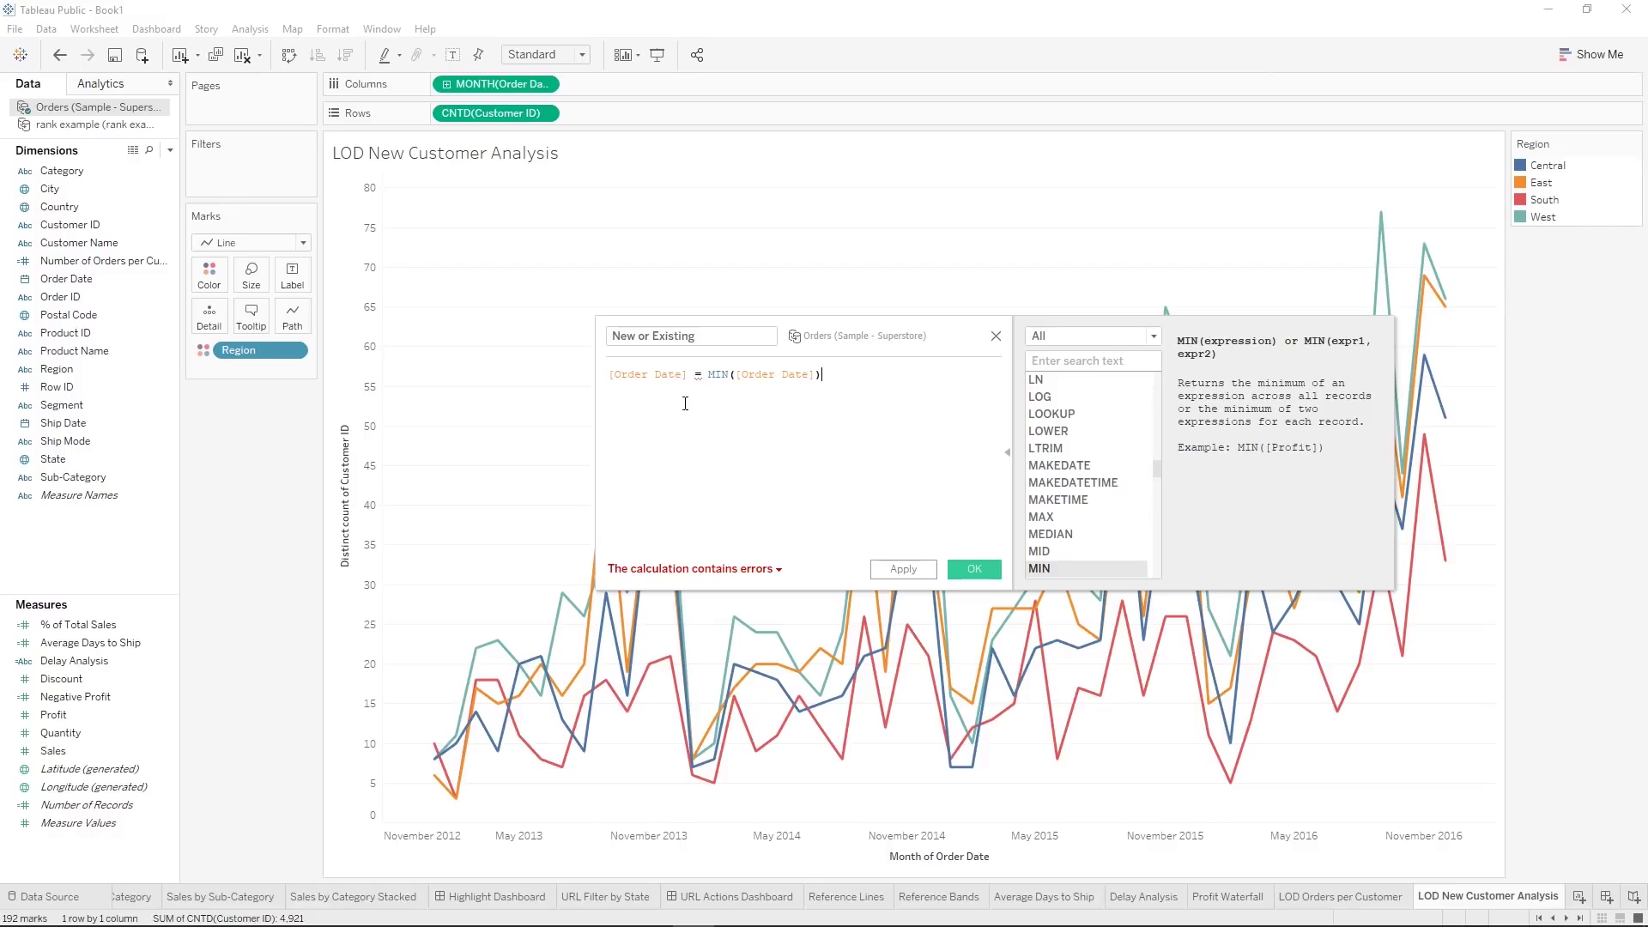
{"action": "double_click", "coordinate": [663, 375]}
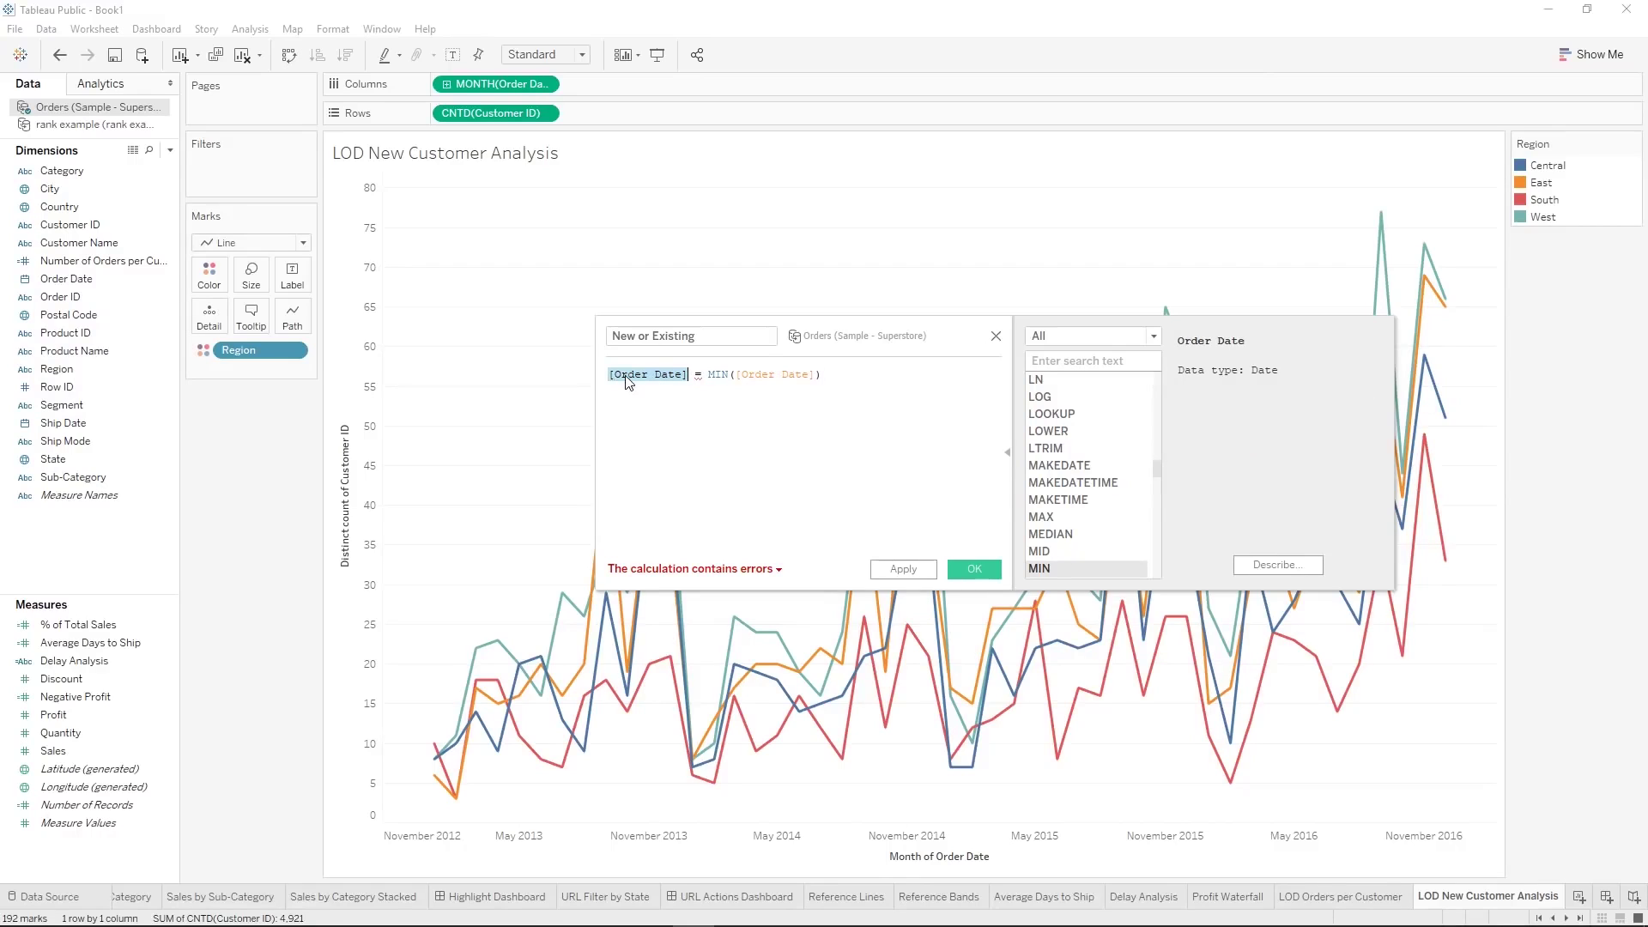
{"action": "double_click", "coordinate": [777, 376]}
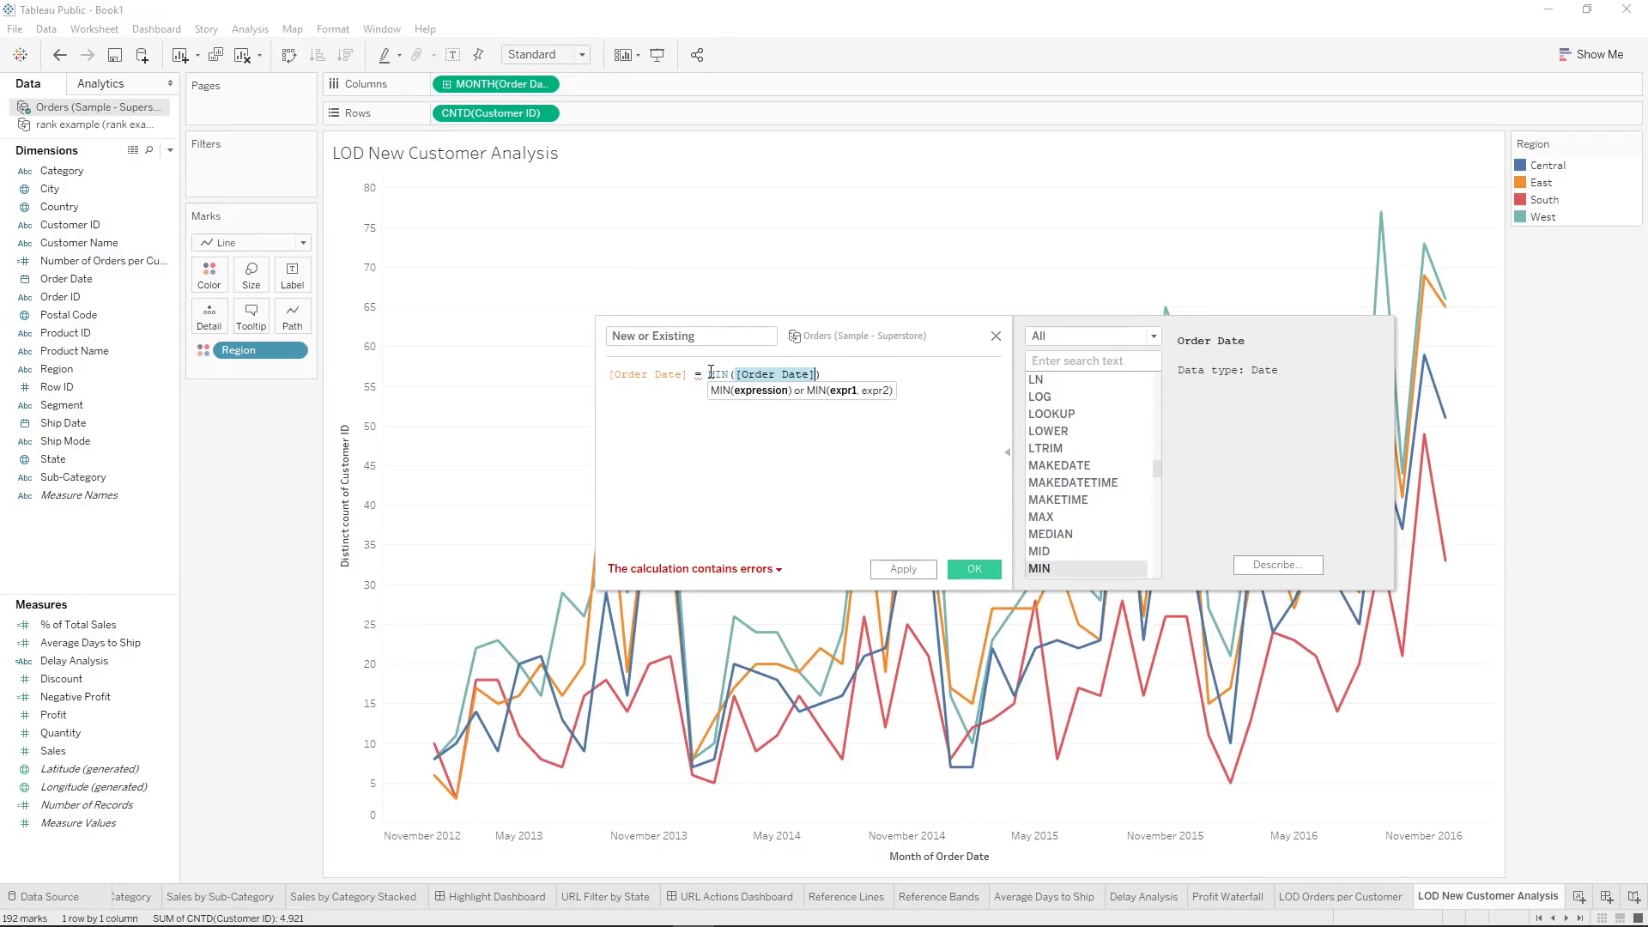
{"action": "left_click_drag", "start_coordinate": [879, 377], "coordinate": [703, 375]}
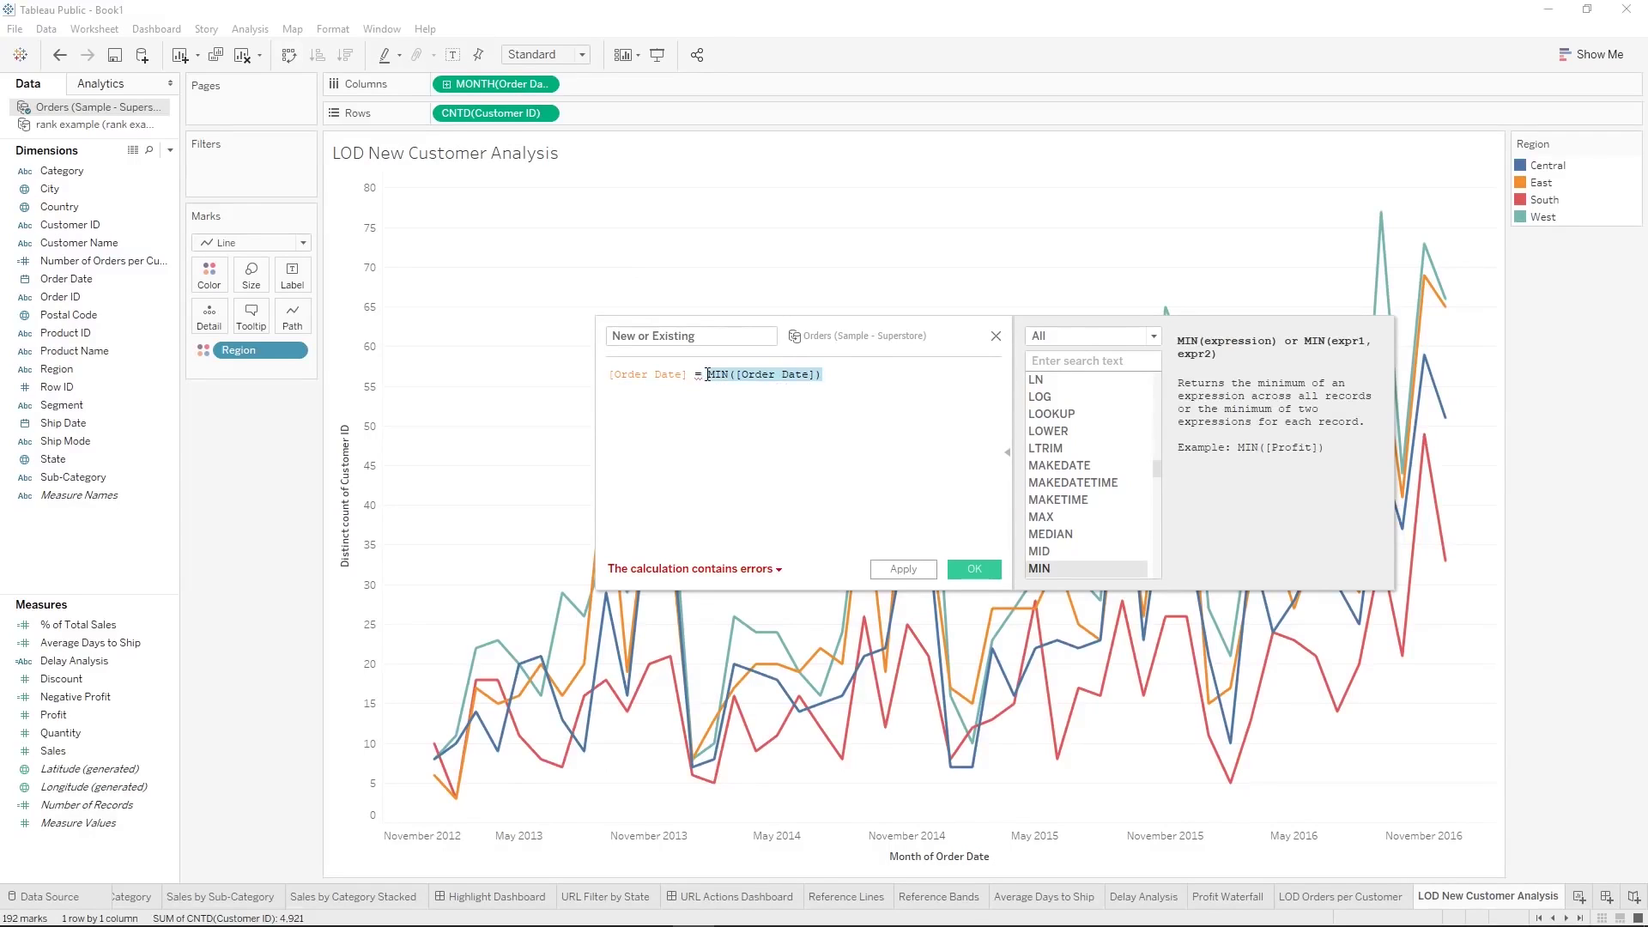
Replace the MIN expression with { FIXED [Customer ID]:MIN([Order Date])}
{"action": "key", "text": "BackSpace"}
{"action": "type", "text": "f"}
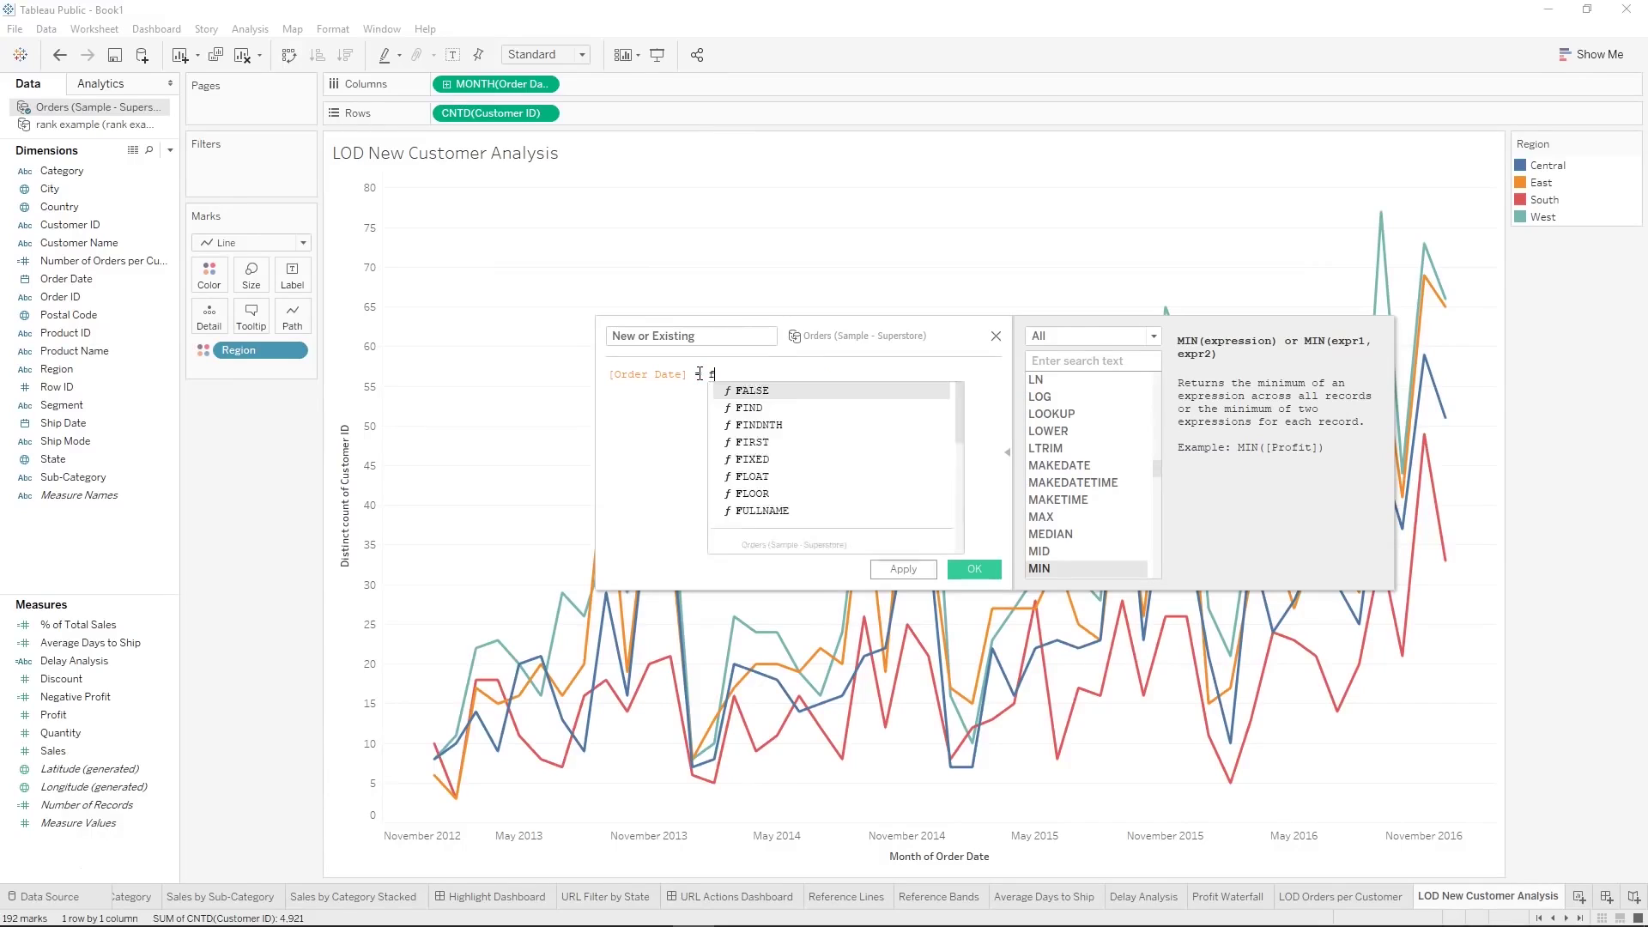
{"action": "type", "text": "ix"}
{"action": "key", "text": "Return"}
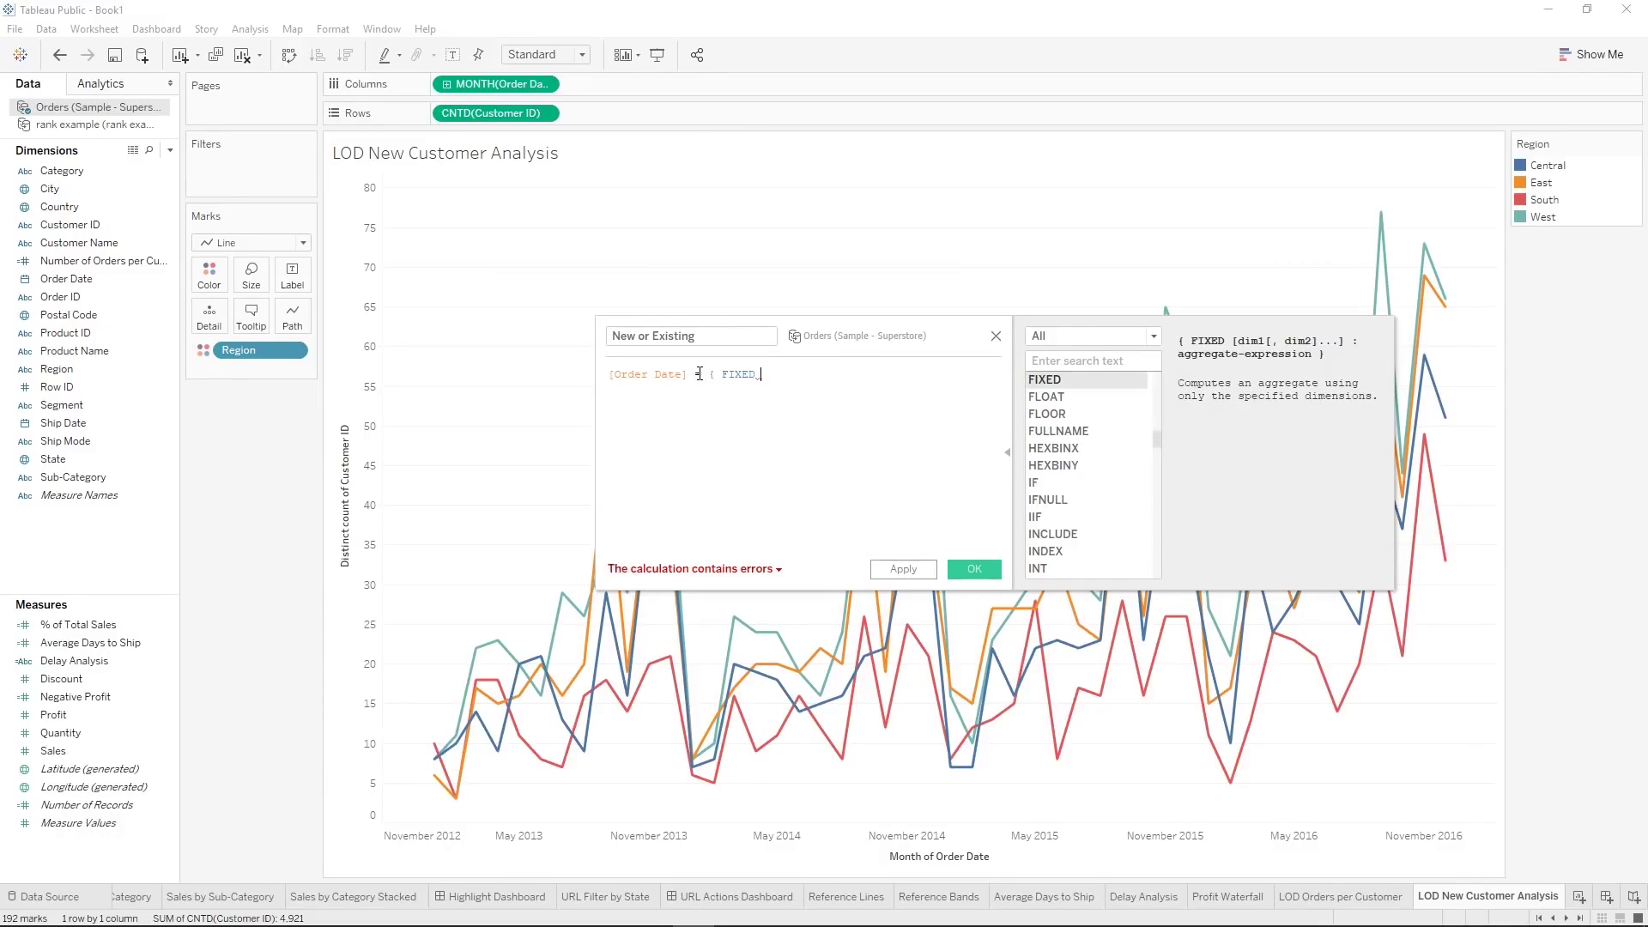
{"action": "type", "text": "cu"}
{"action": "key", "text": "Return"}
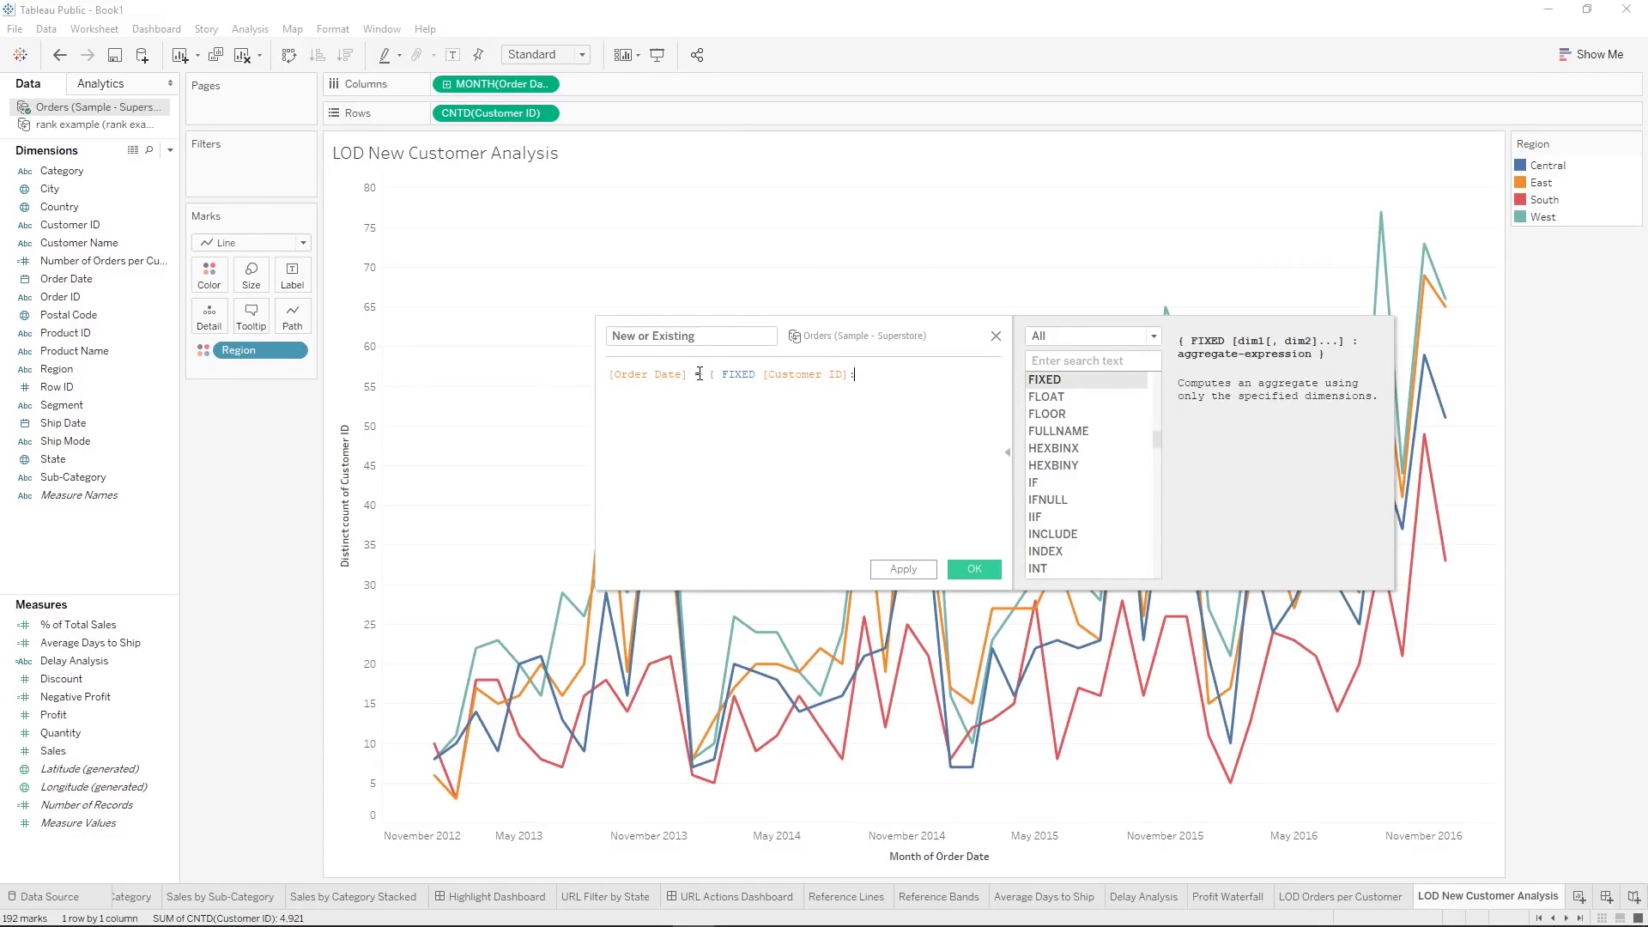
{"action": "type", "text": ":min"}
{"action": "key", "text": "Return"}
{"action": "type", "text": "o"}
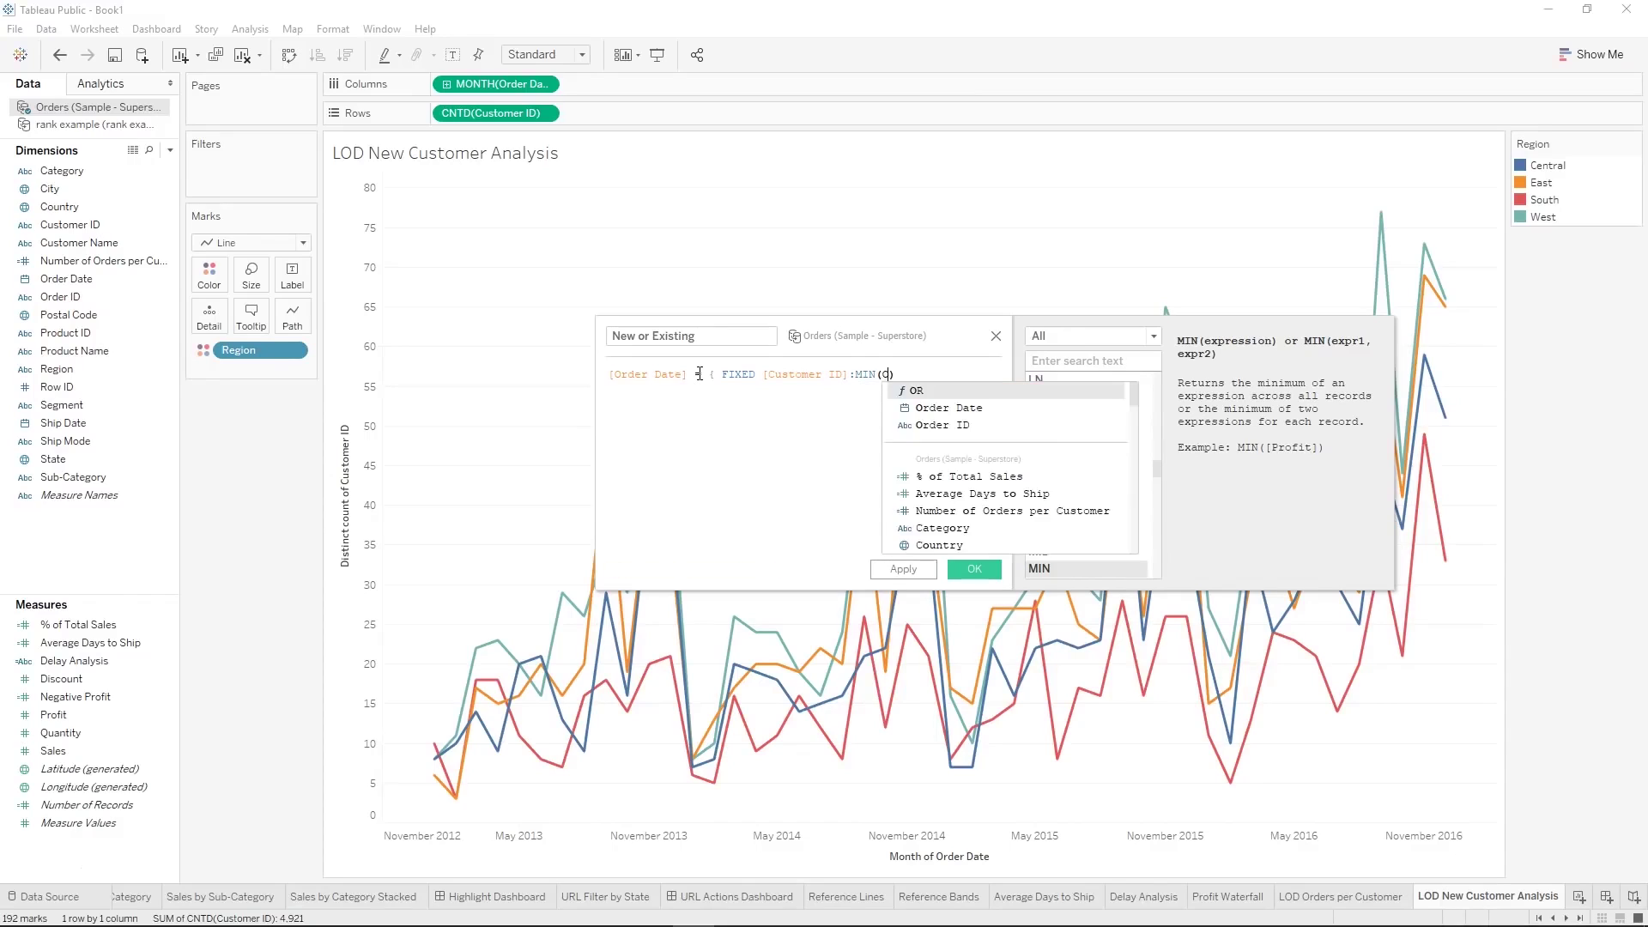
{"action": "key", "text": "Down"}
{"action": "key", "text": "Return"}
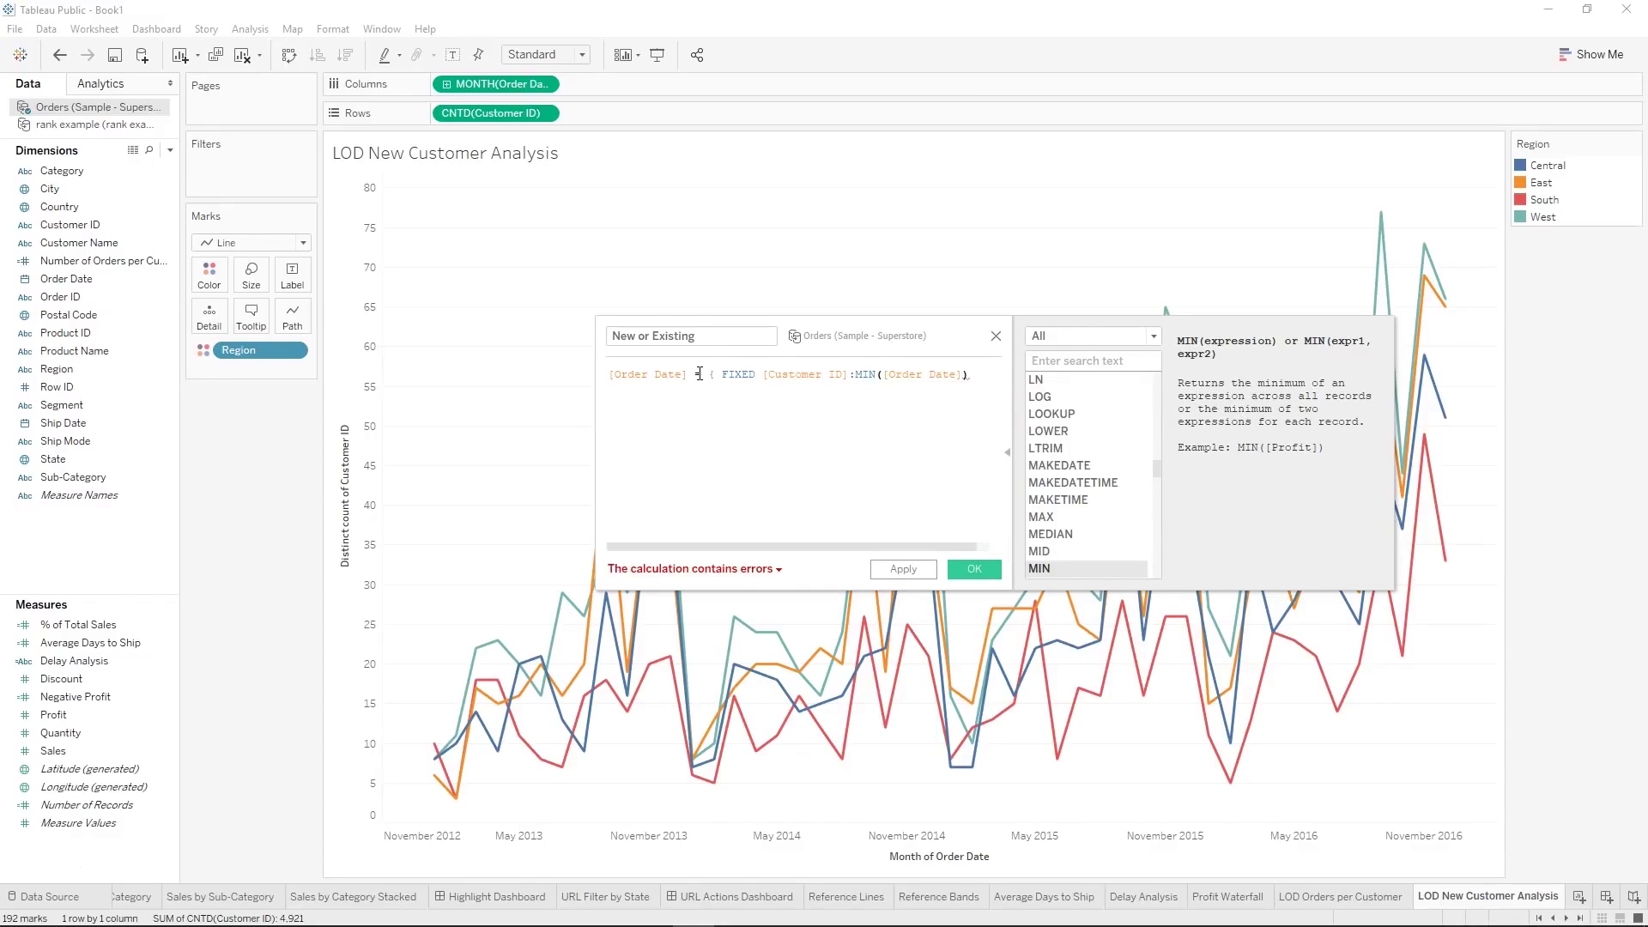
{"action": "type", "text": "}"}
Point out the Customer ID and Order Date references, then place the cursor at the formula's start
{"action": "double_click", "coordinate": [803, 379]}
{"action": "double_click", "coordinate": [925, 378]}
{"action": "left_click", "coordinate": [799, 378]}
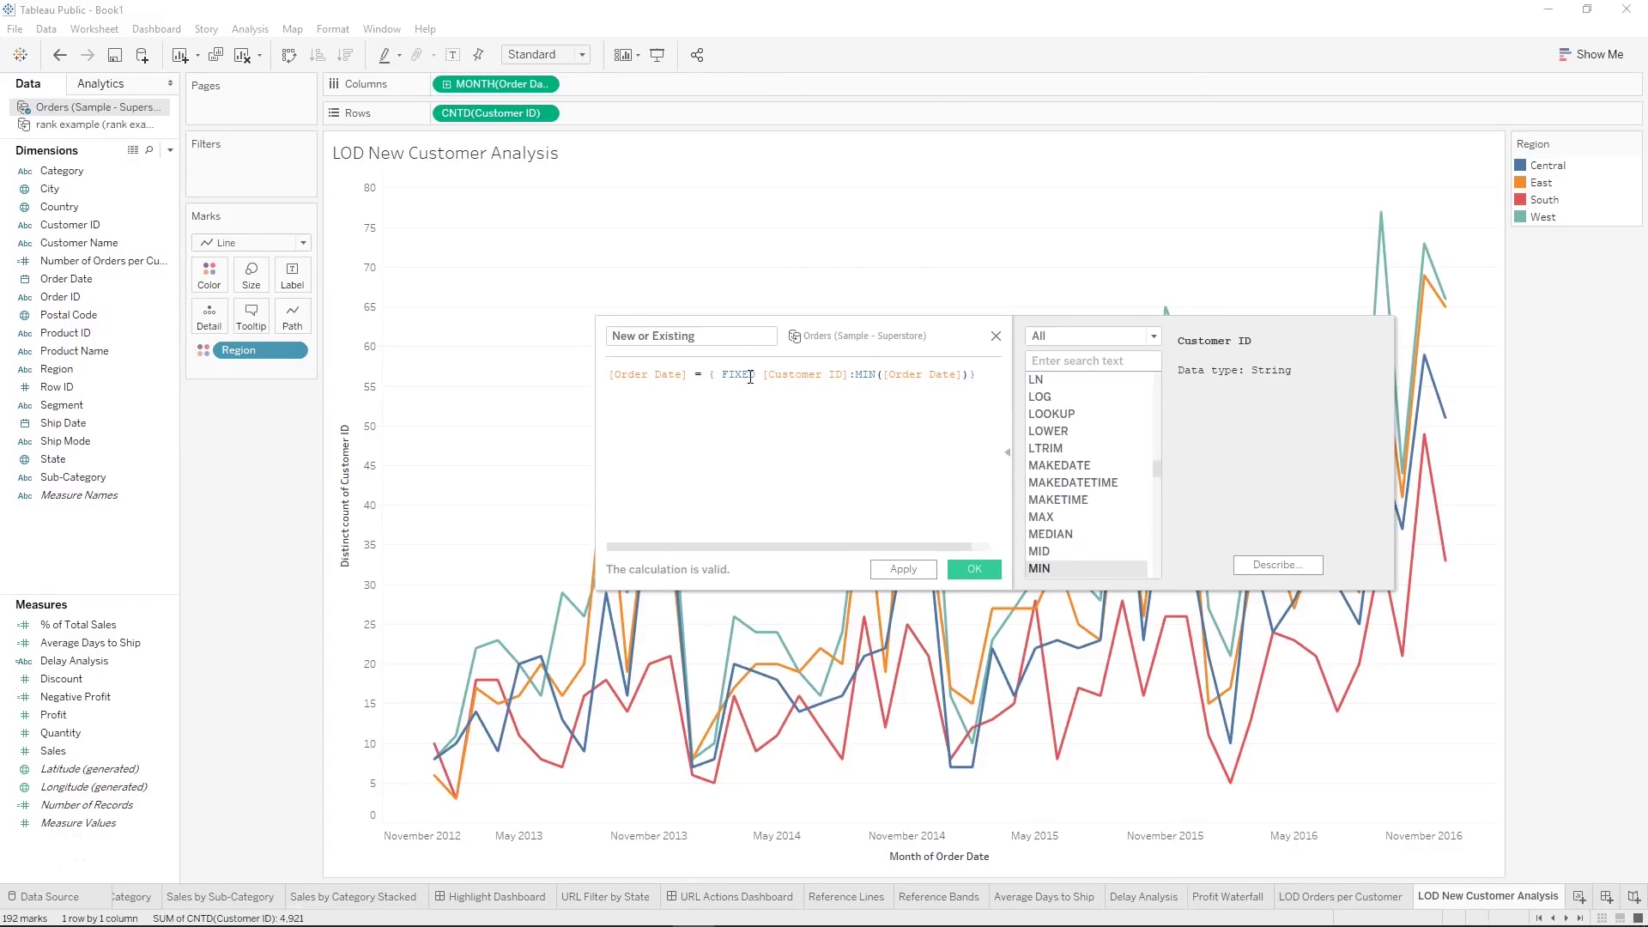
{"action": "left_click", "coordinate": [610, 374]}
Wrap the comparison as IF ... then "New" ELSE "Existing" END
{"action": "type", "text": "IF"}
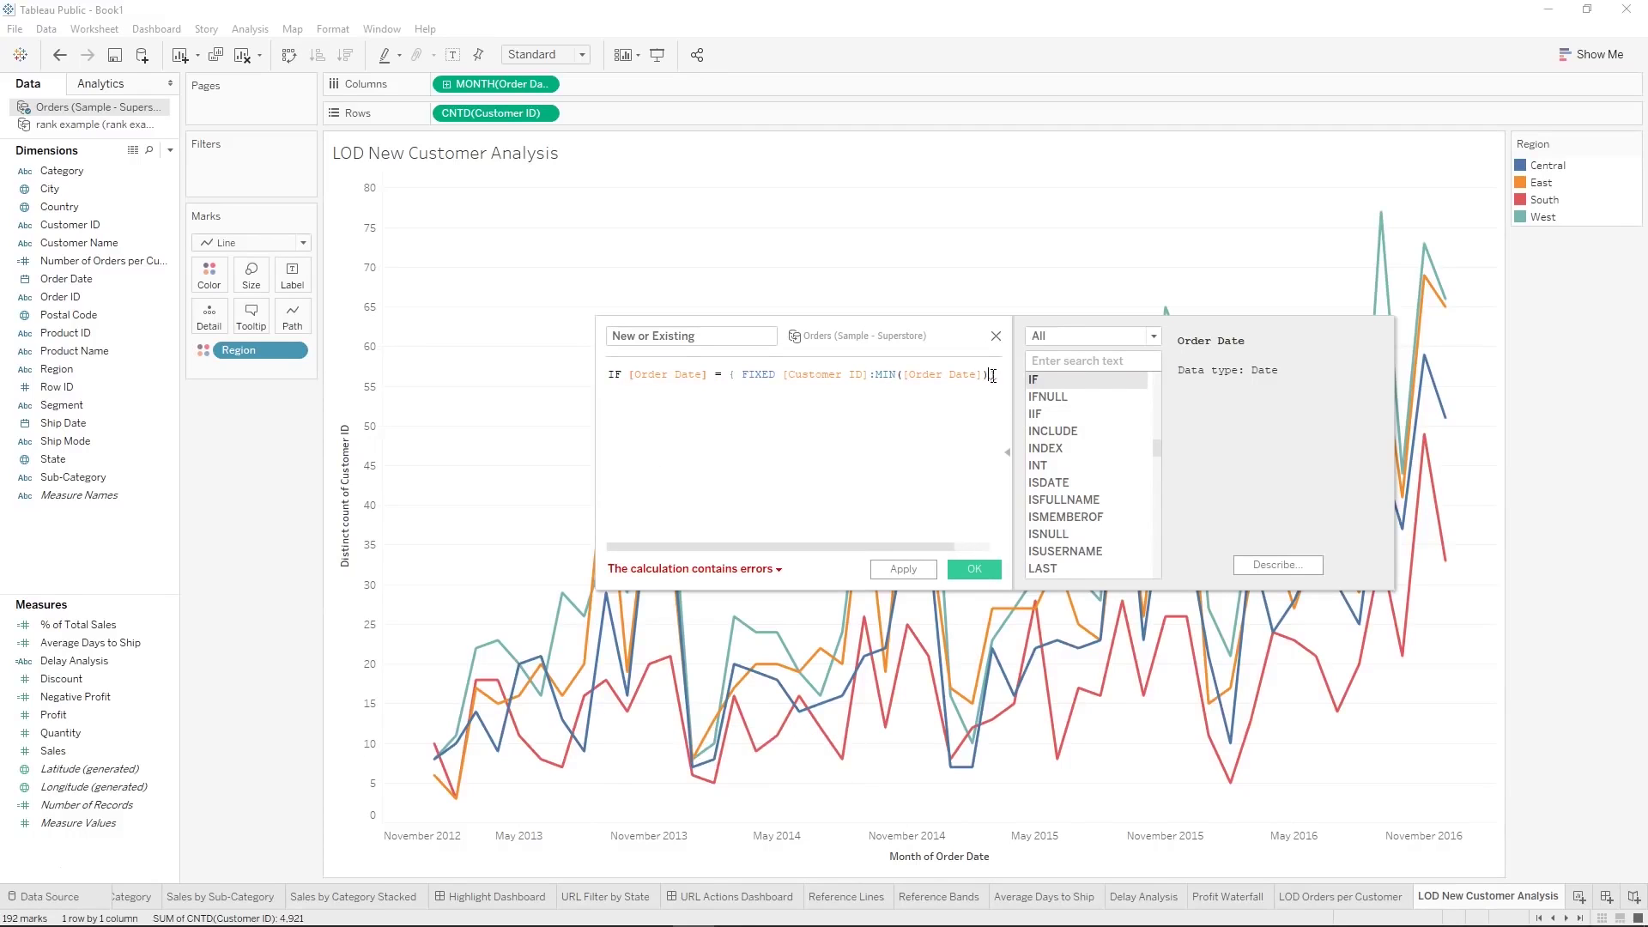
{"action": "key", "text": "Return"}
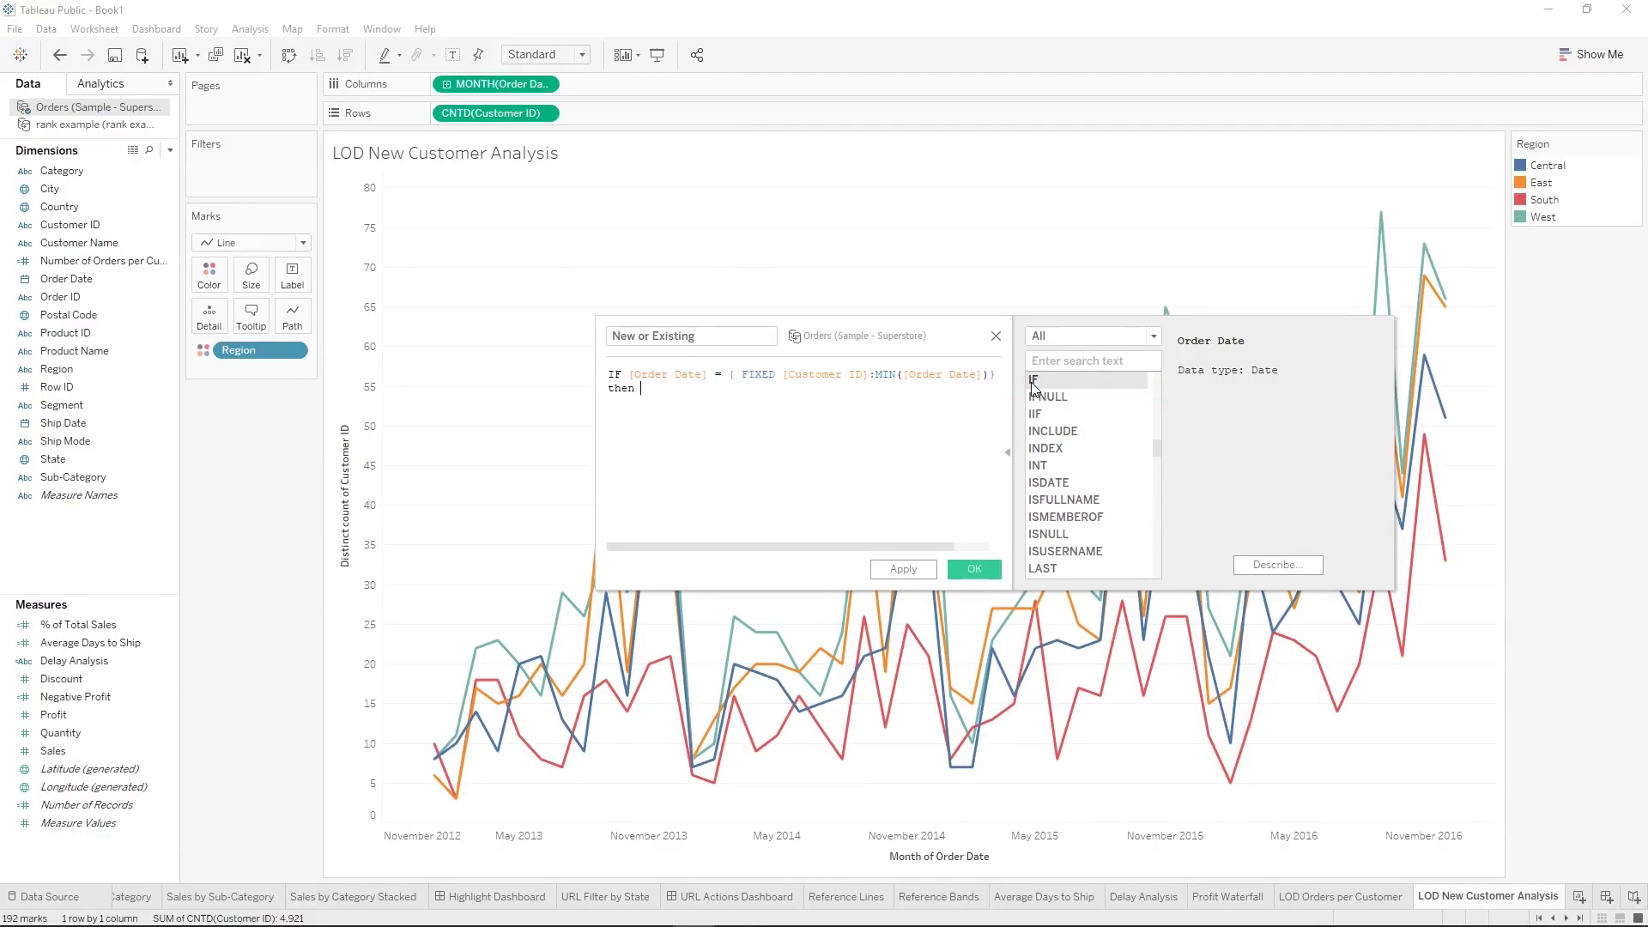
{"action": "type", "text": "then \"New"}
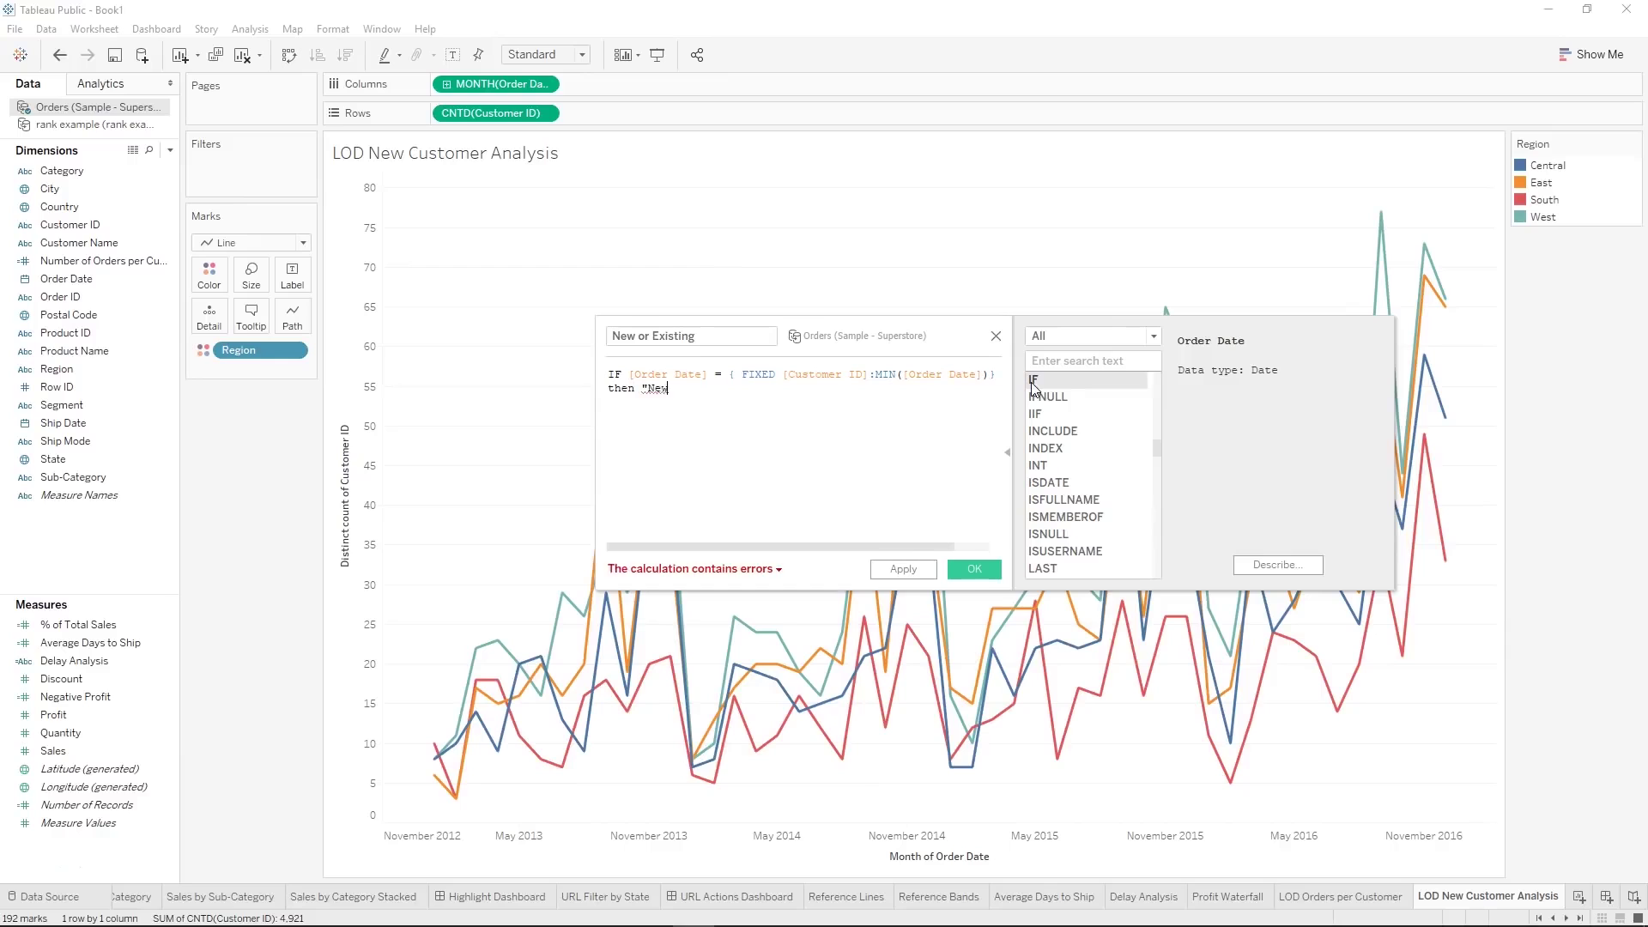
{"action": "type", "text": "\" else"}
{"action": "key", "text": "Return"}
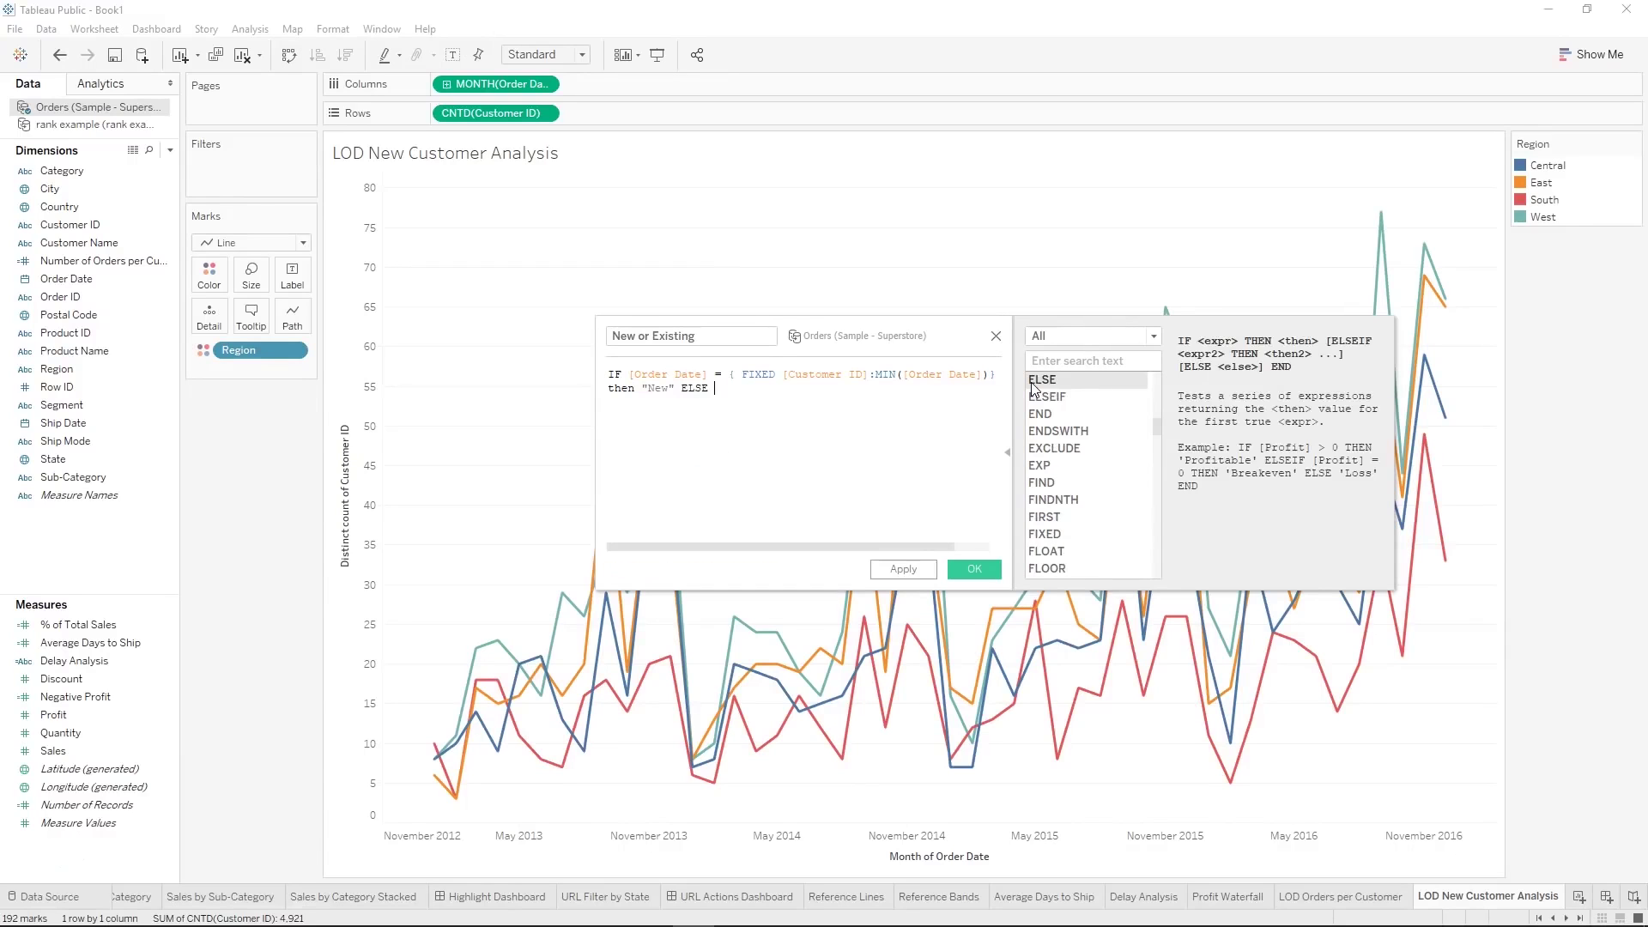
{"action": "type", "text": "\"Existing\" end"}
{"action": "key", "text": "Return"}
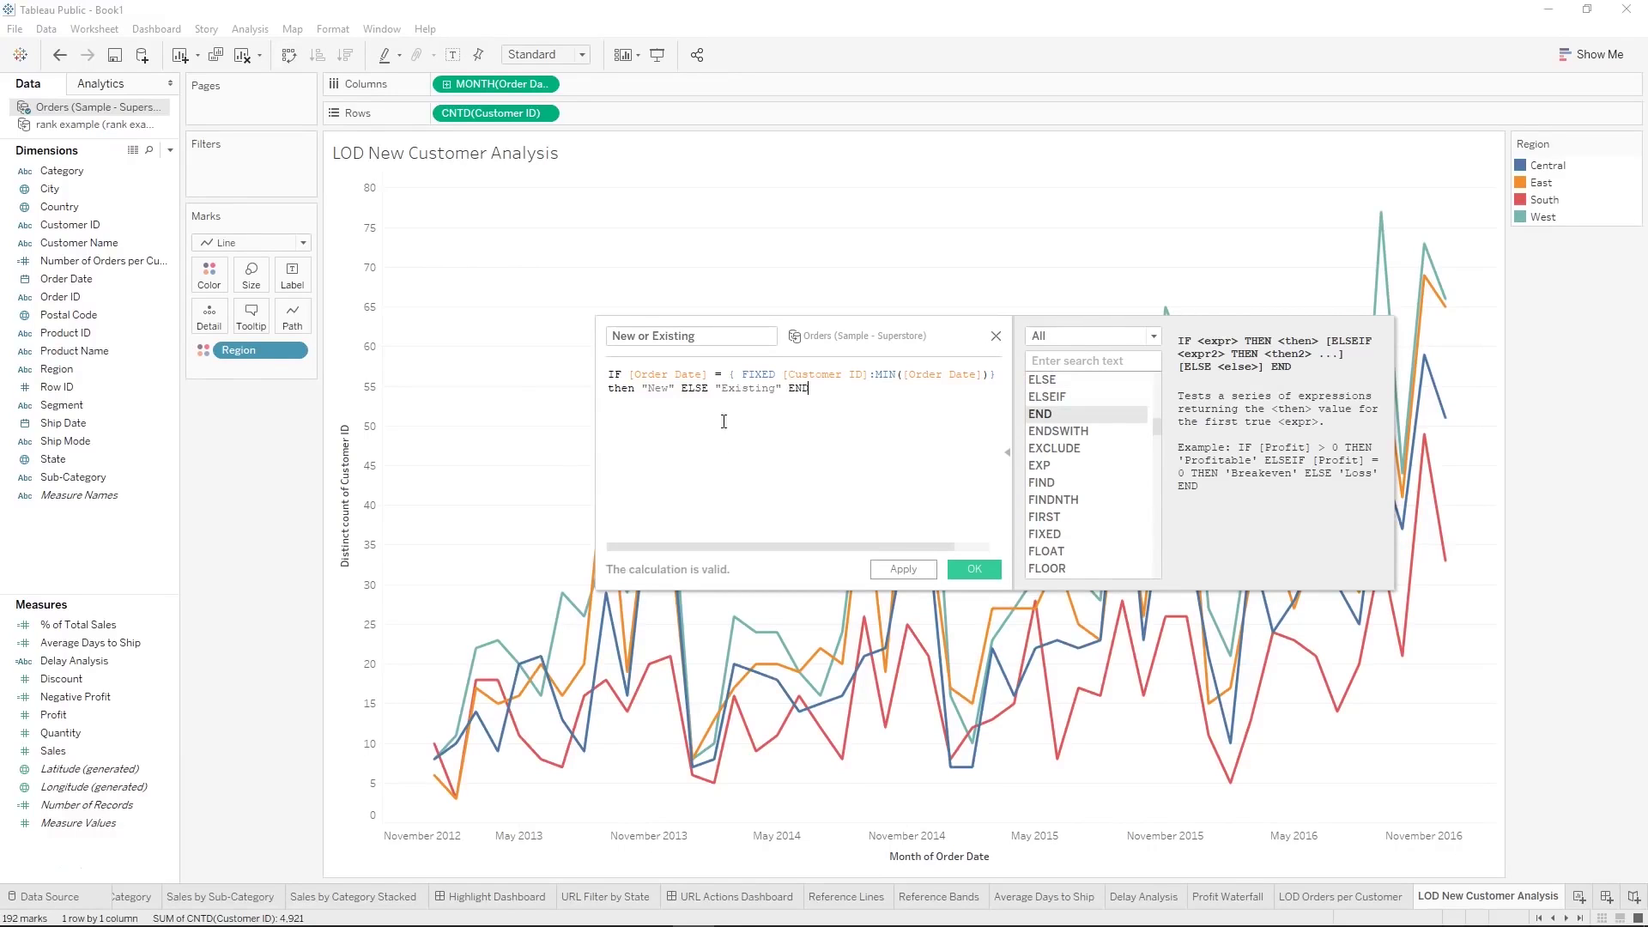
Review the Order Date references and New/Existing labels, then apply and save the calculation
{"action": "double_click", "coordinate": [672, 373]}
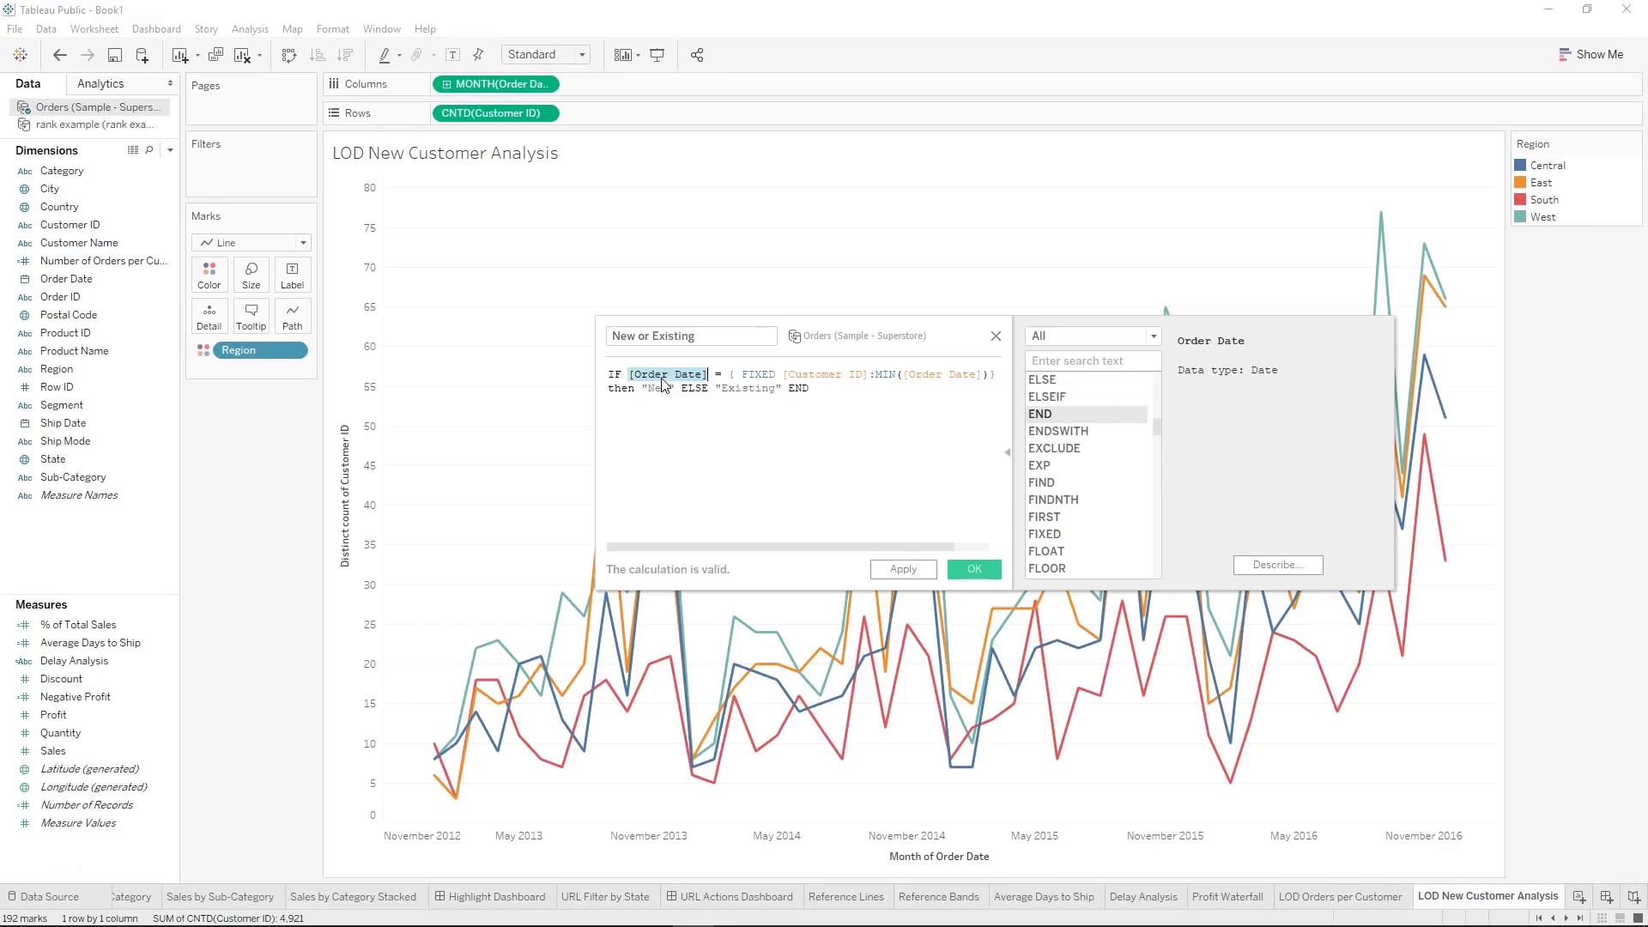
{"action": "double_click", "coordinate": [923, 375]}
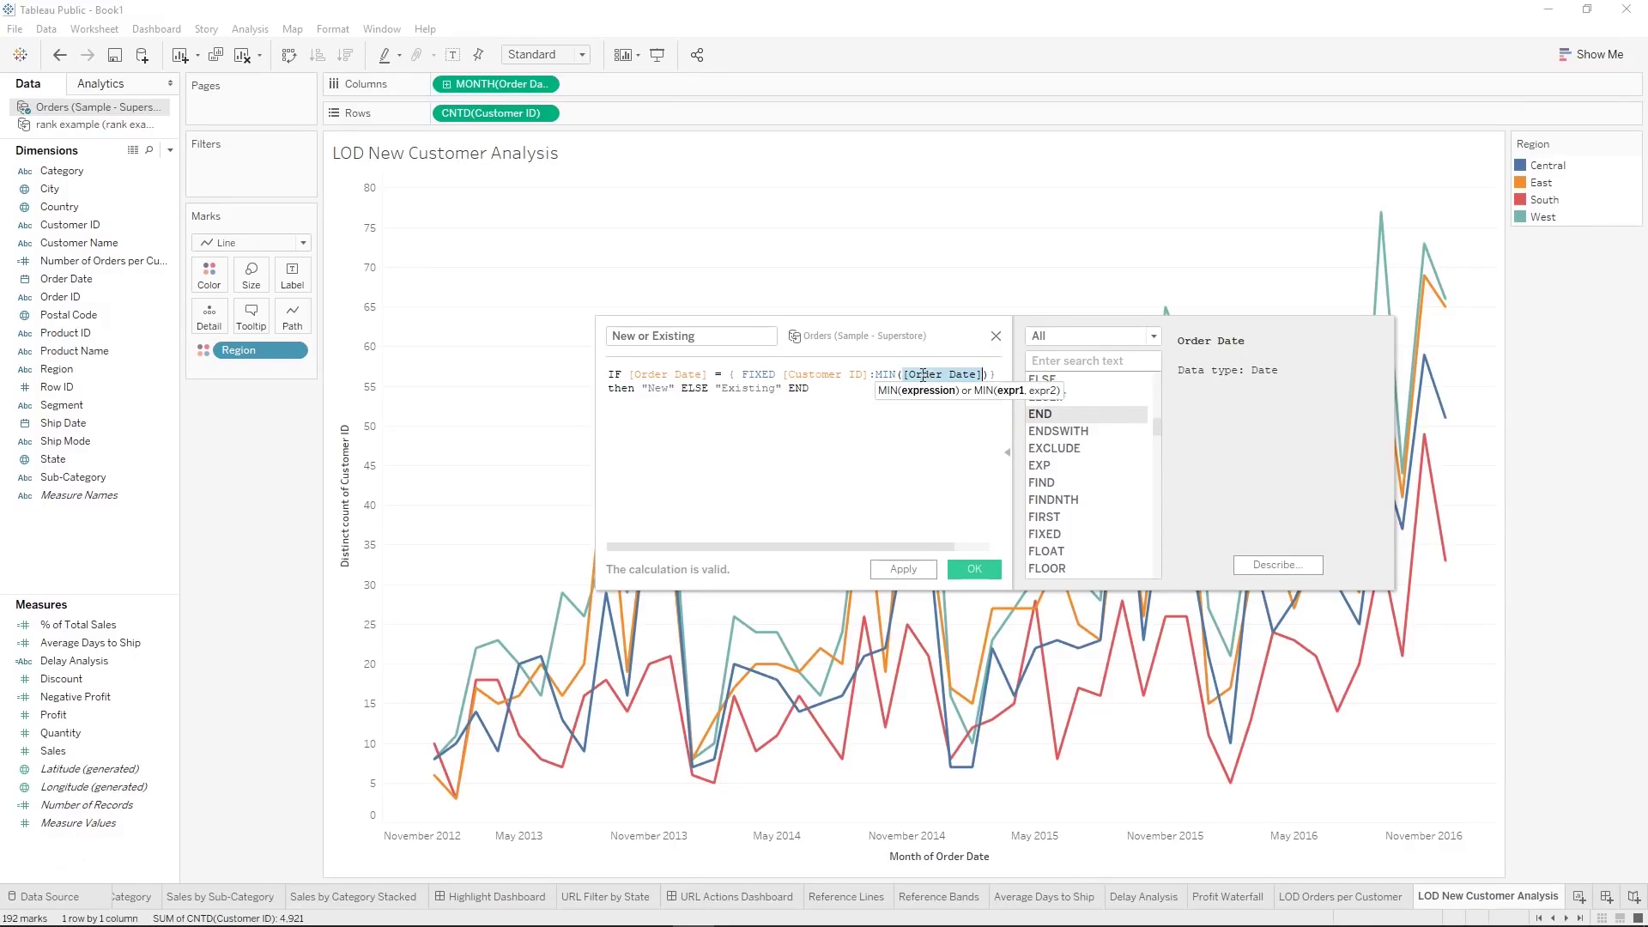
{"action": "double_click", "coordinate": [668, 388]}
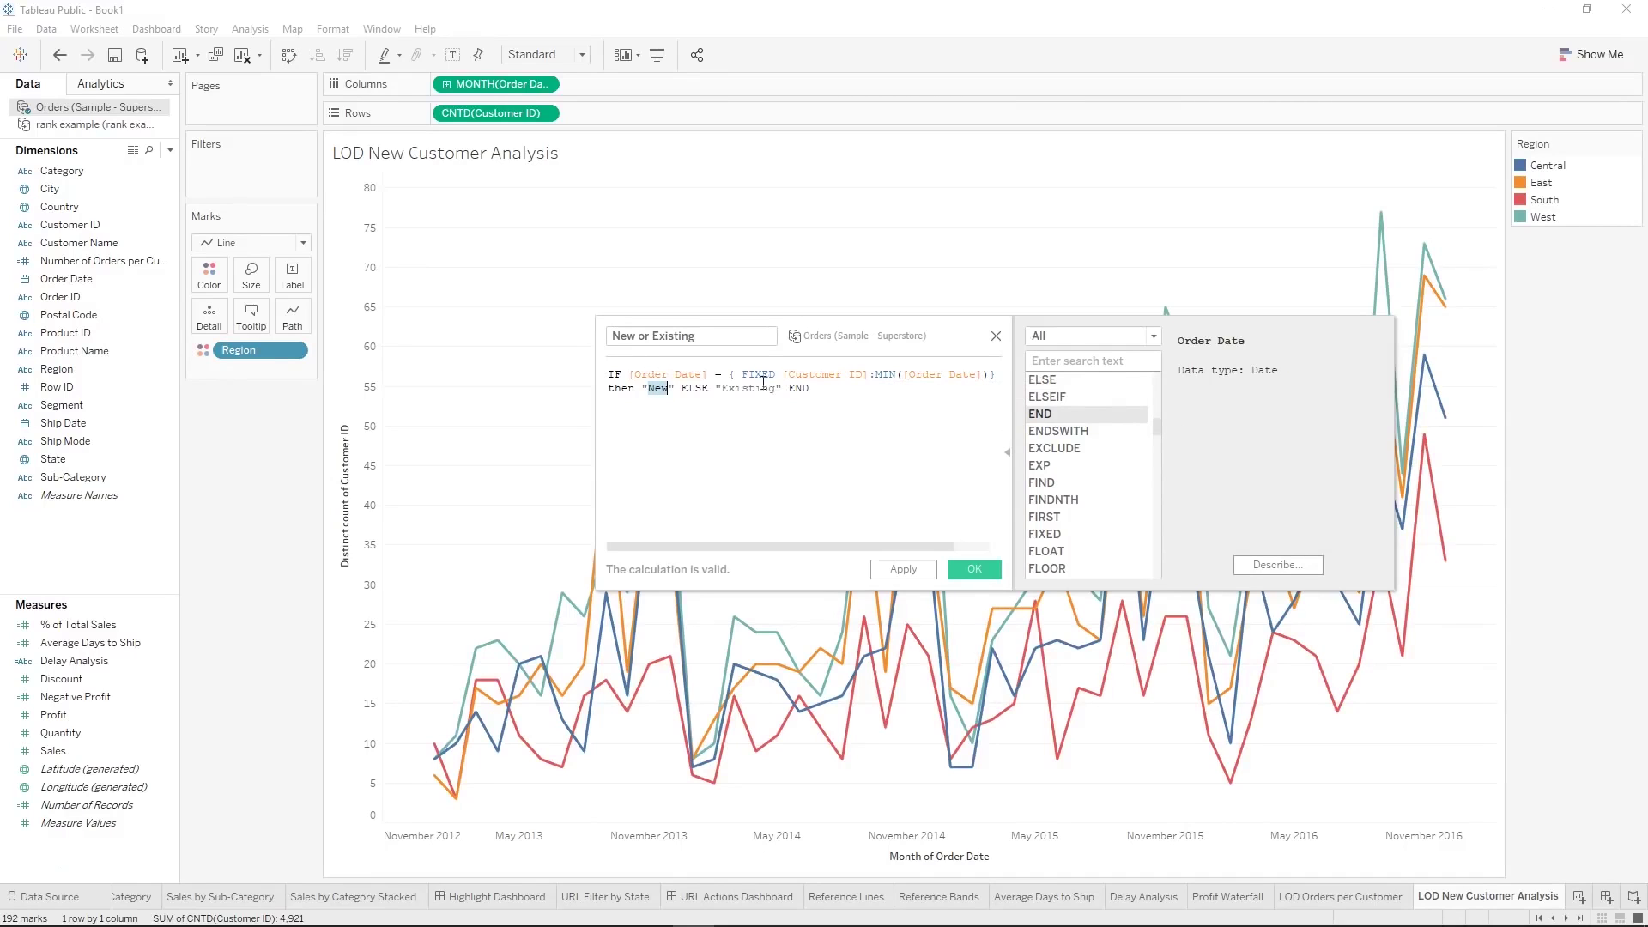
{"action": "double_click", "coordinate": [736, 388]}
{"action": "left_click", "coordinate": [903, 570]}
{"action": "left_click", "coordinate": [990, 576]}
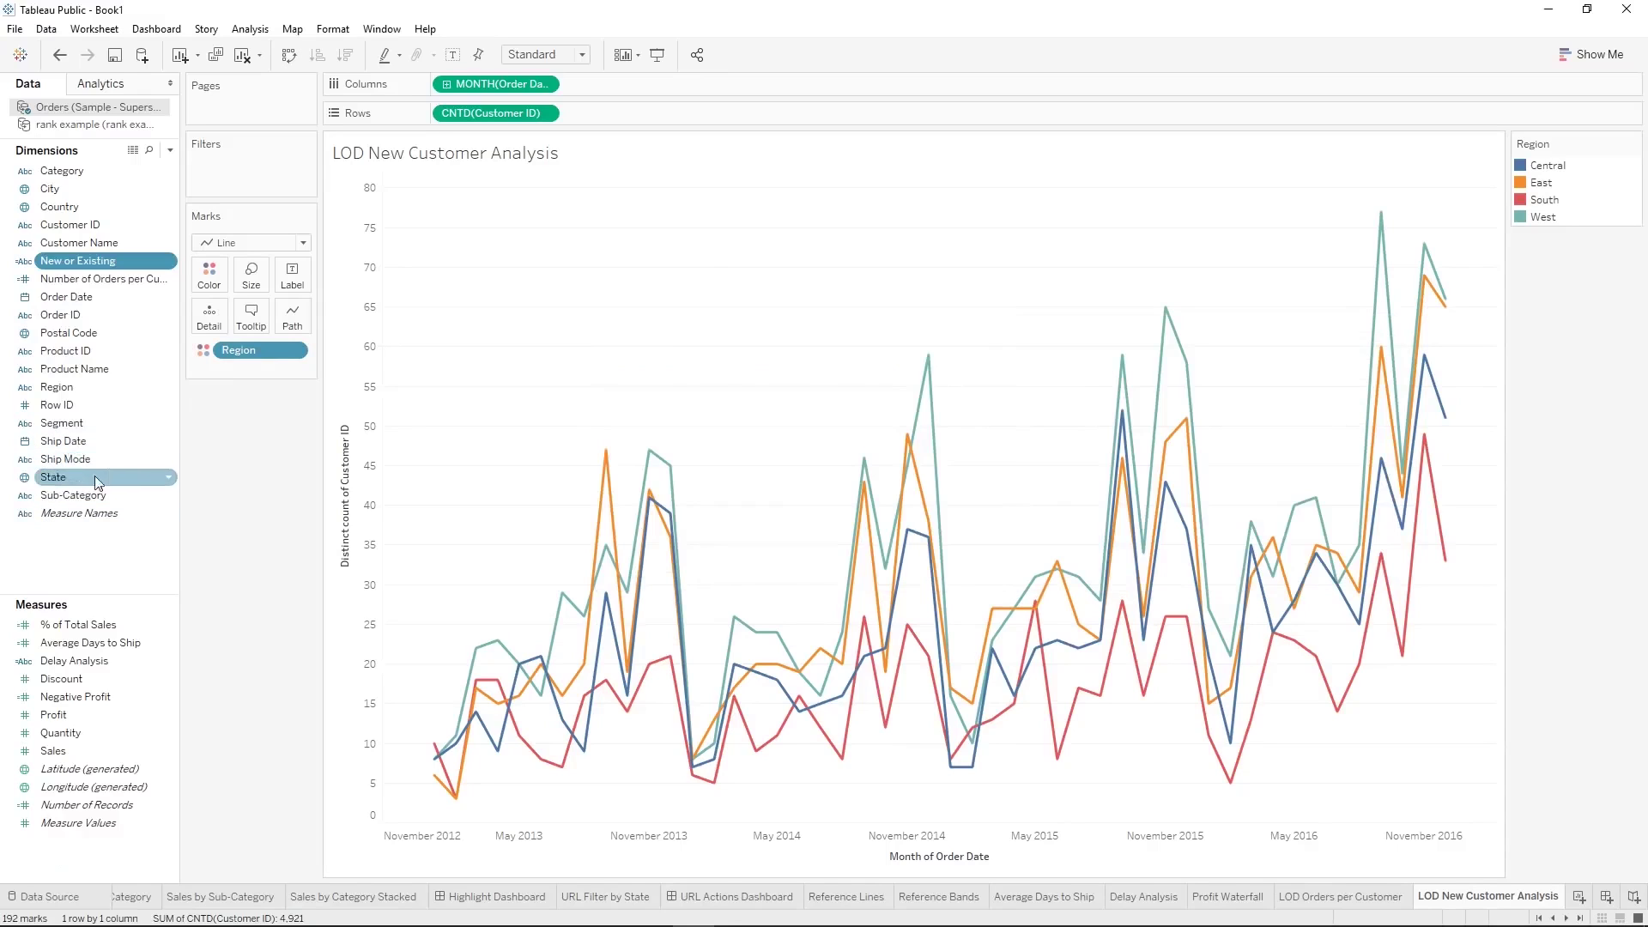
Add New or Existing as a filter keeping only New customers
{"action": "left_click_drag", "start_coordinate": [68, 271], "coordinate": [211, 179]}
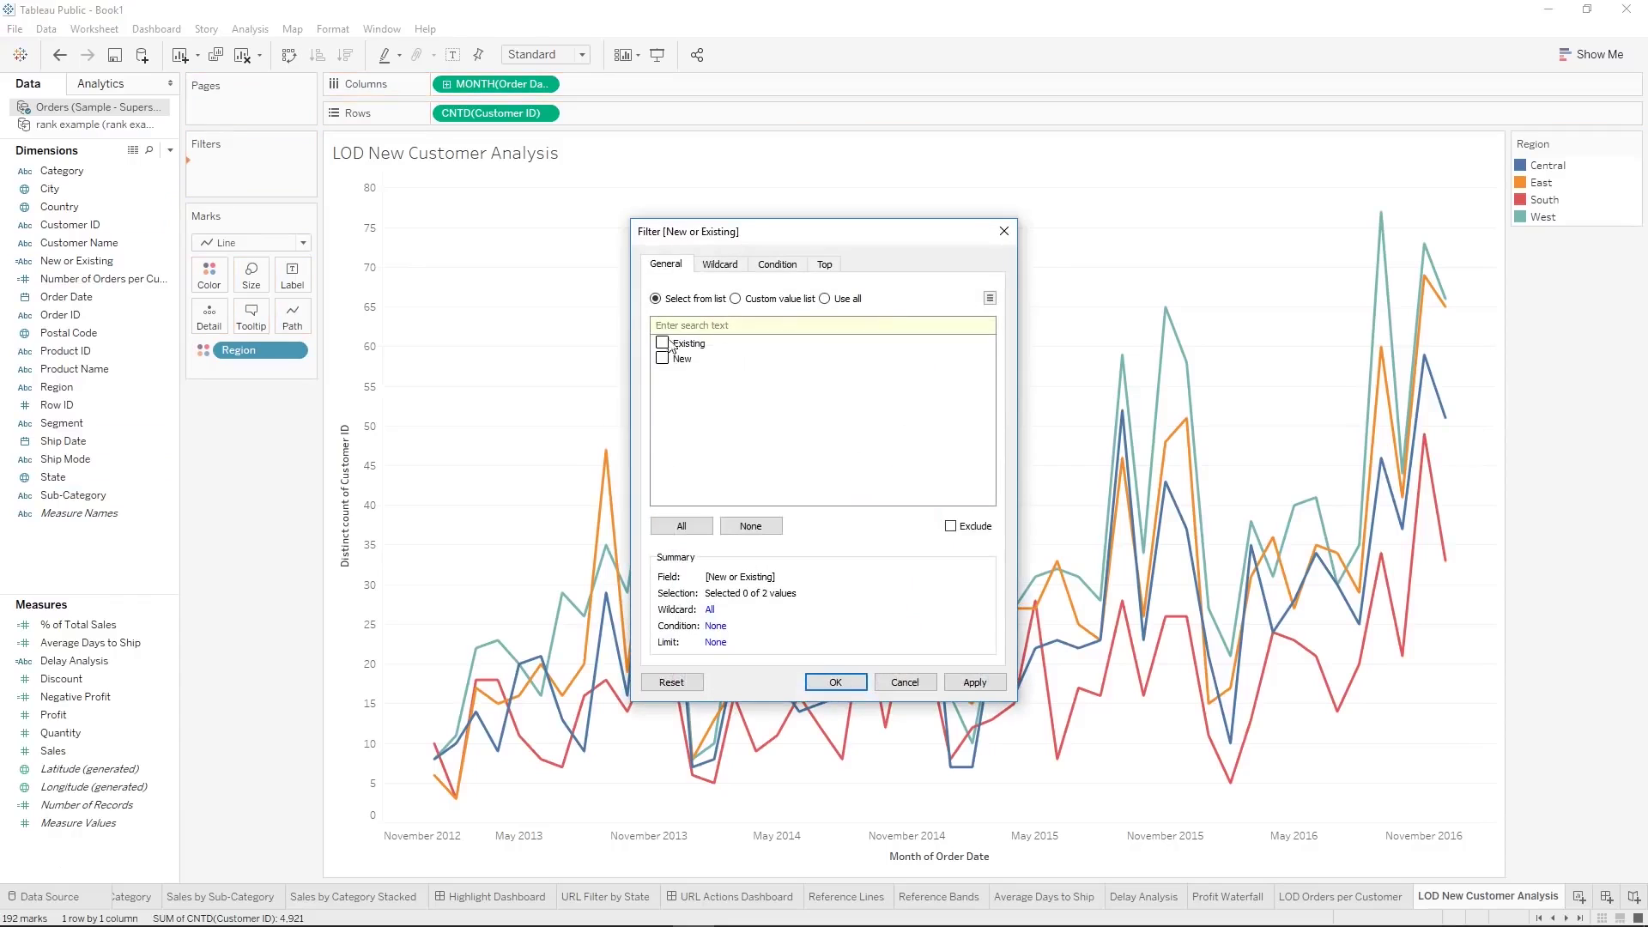
{"action": "left_click", "coordinate": [994, 681]}
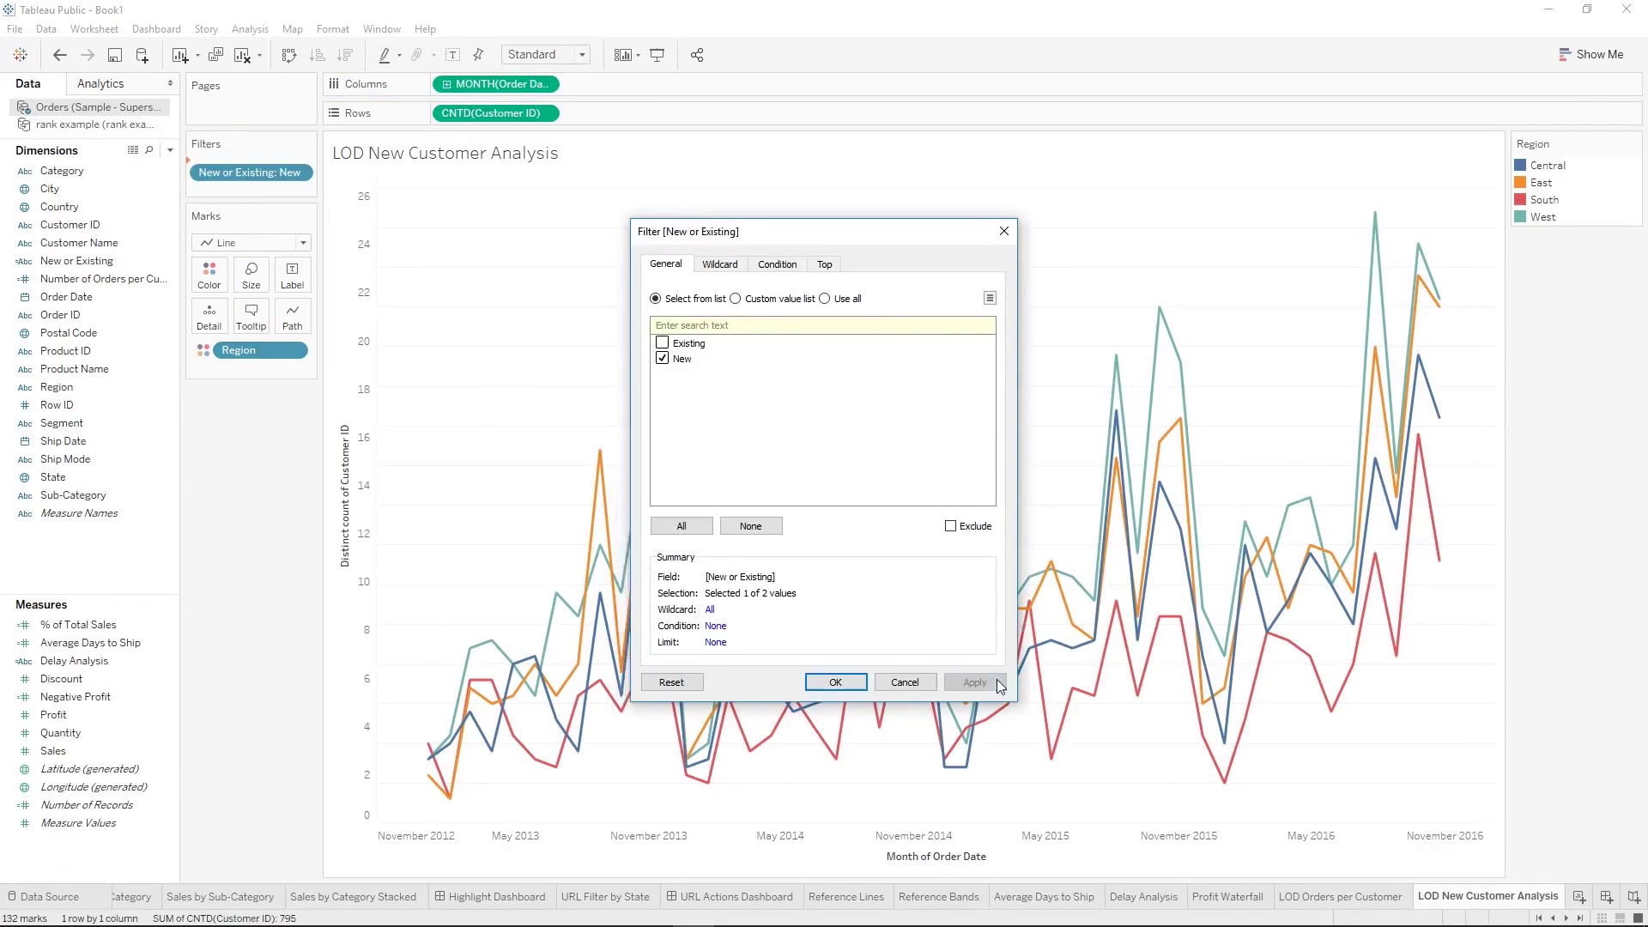
{"action": "left_click", "coordinate": [836, 683]}
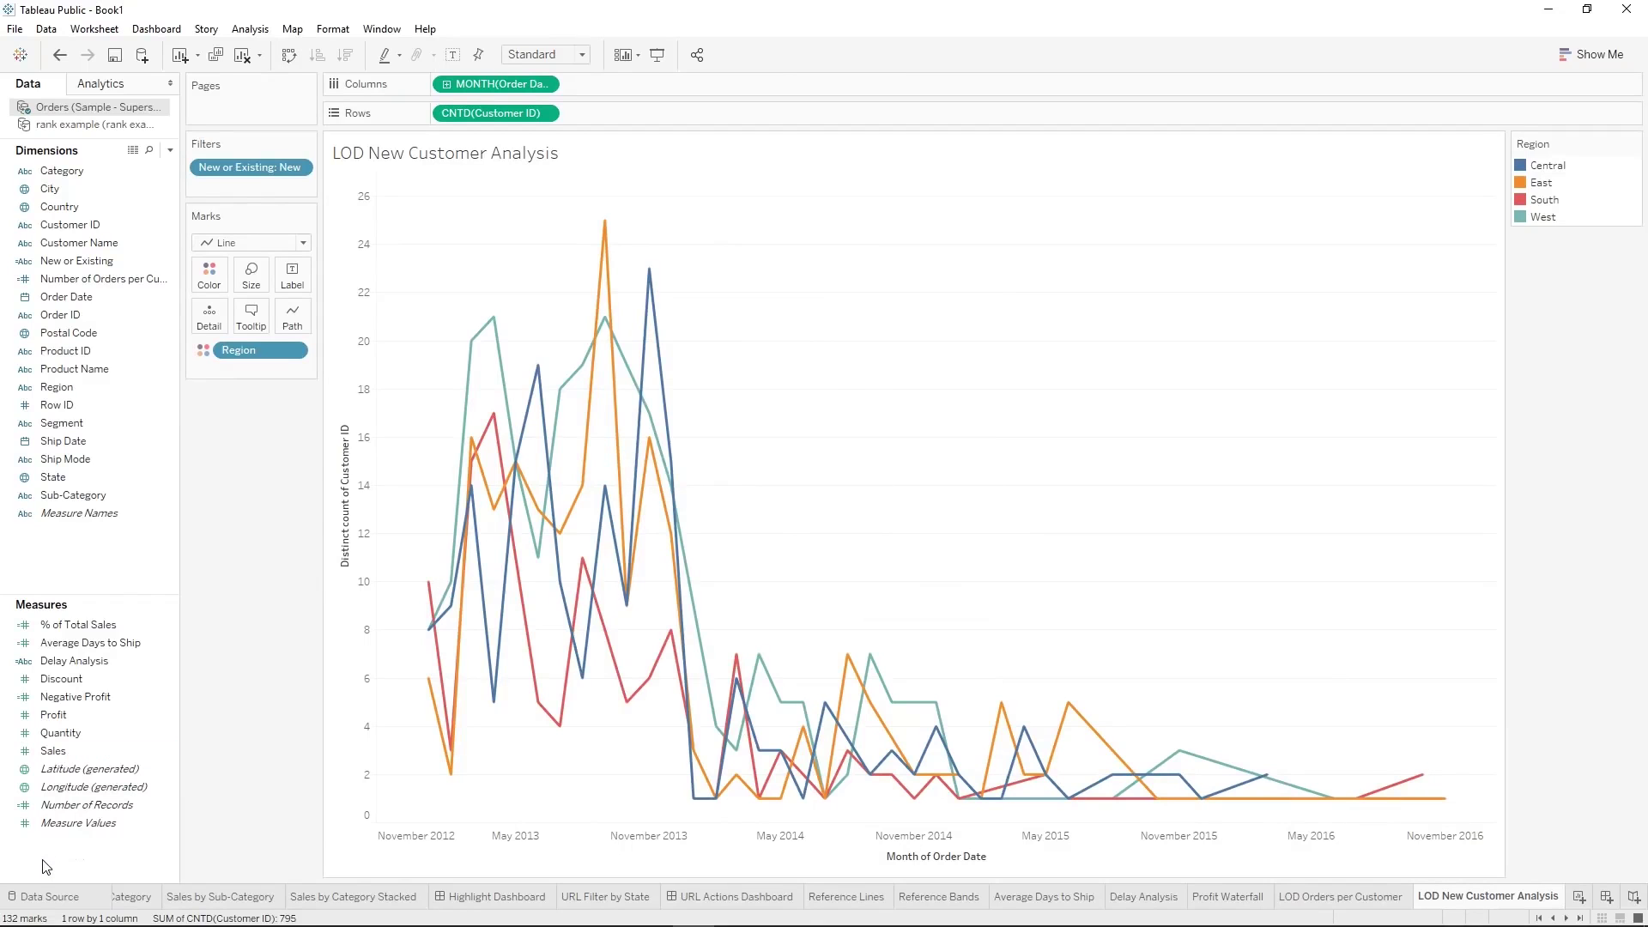
Apply a Running Total quick table calculation to CNTD(Customer ID)
{"action": "right_click", "coordinate": [466, 116]}
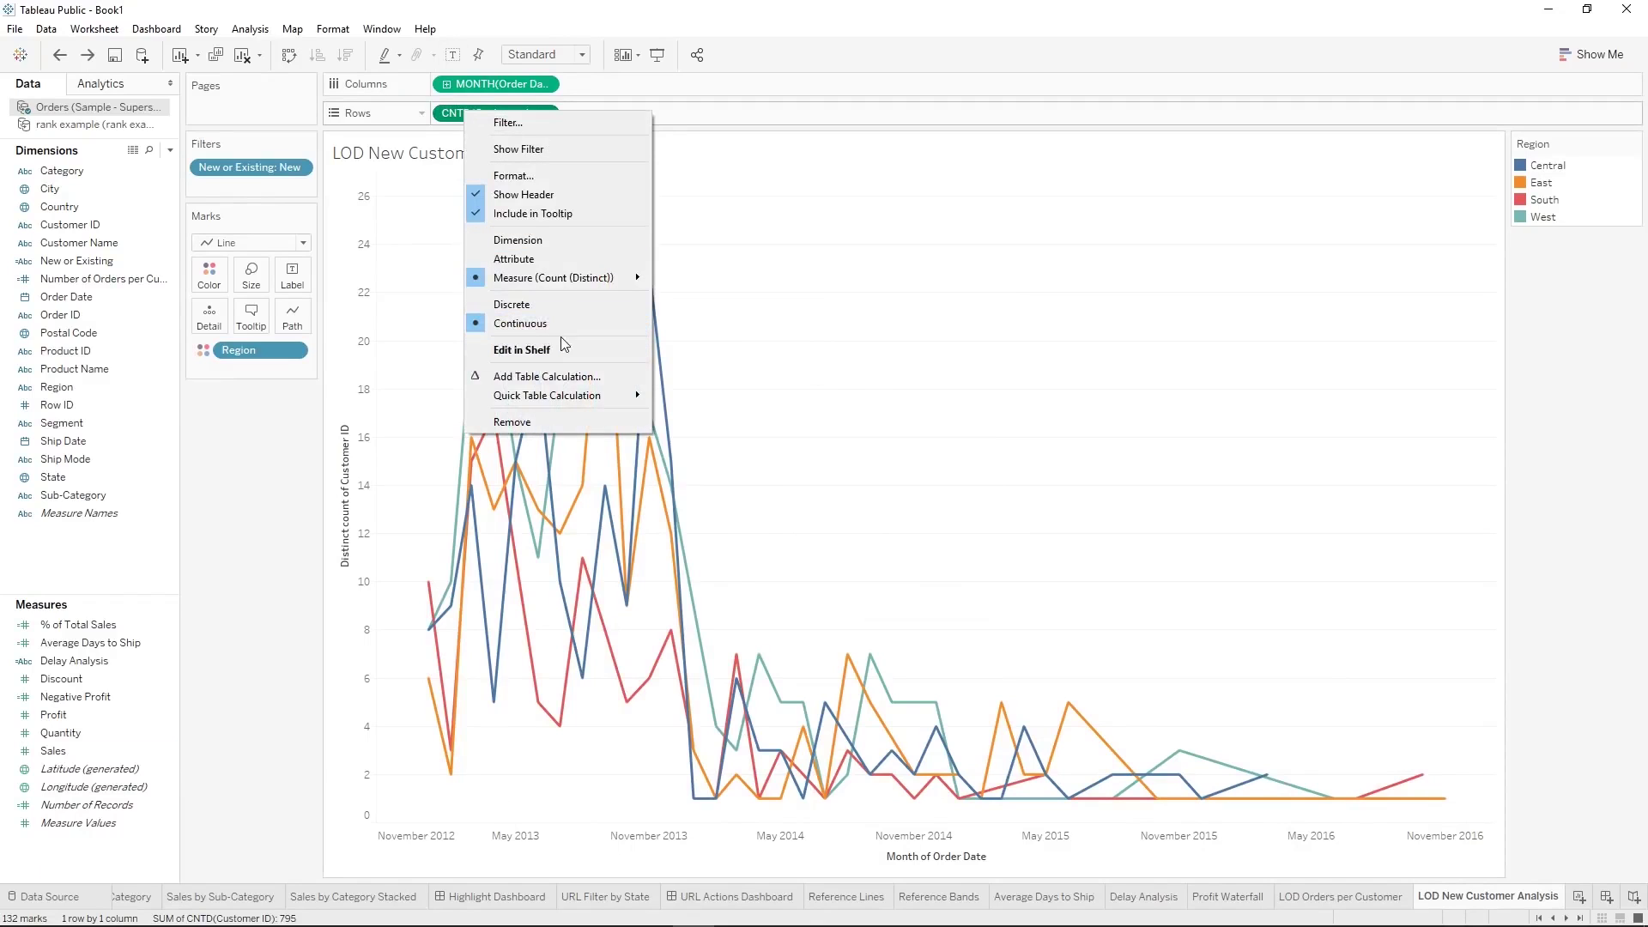
{"action": "mouse_move", "coordinate": [638, 397]}
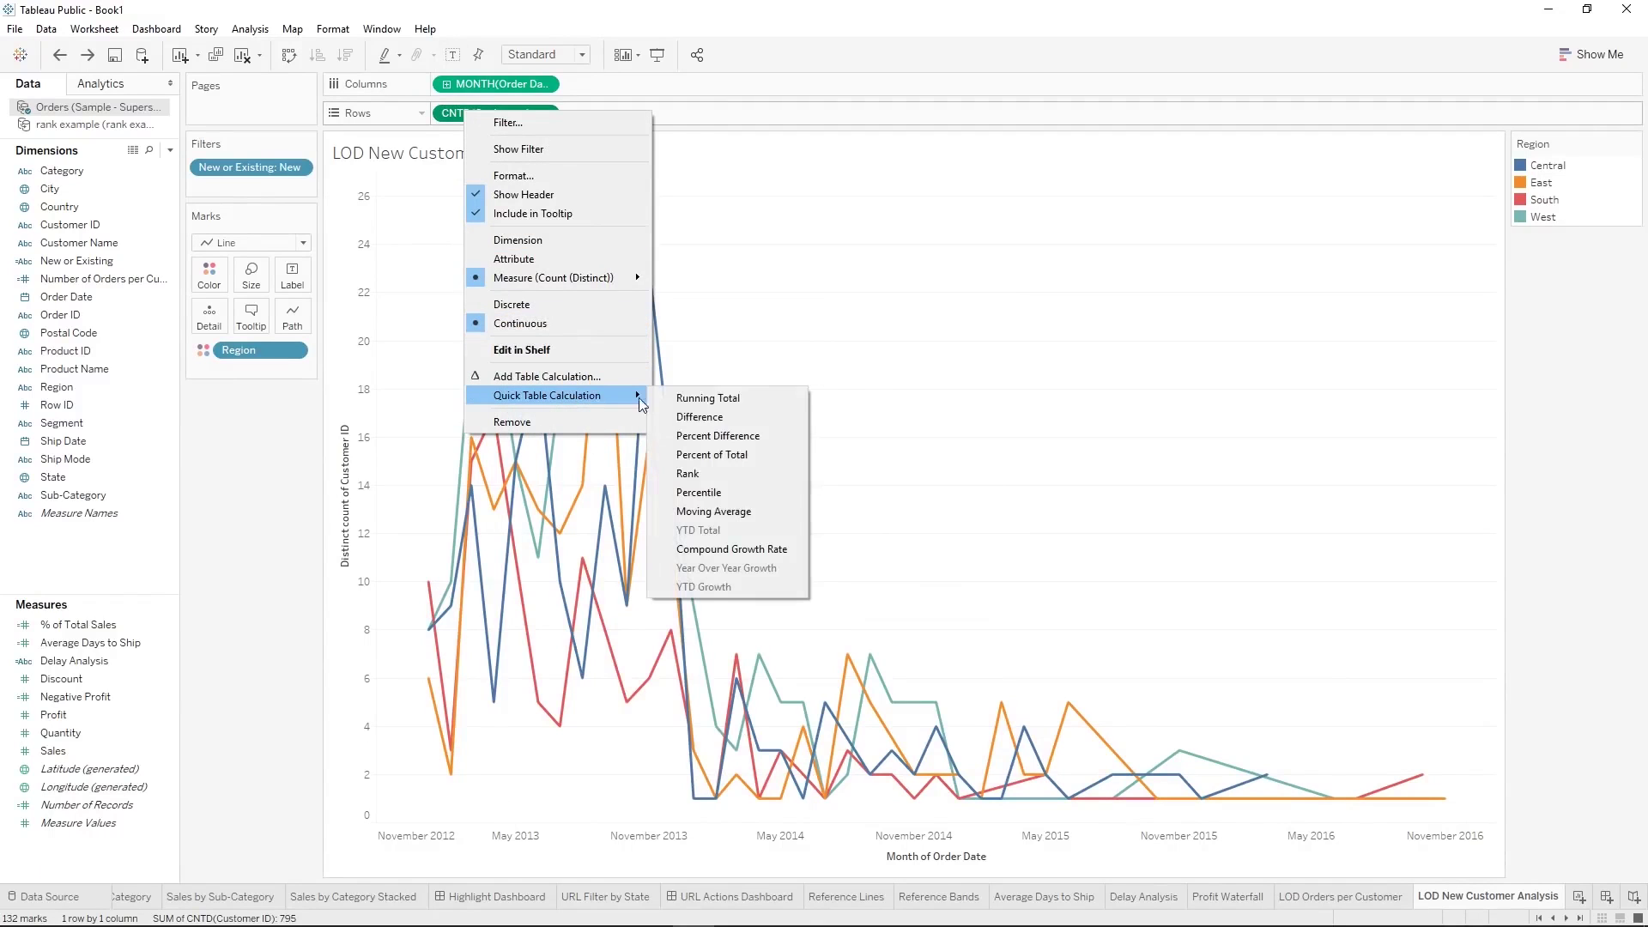
{"action": "left_click", "coordinate": [711, 399]}
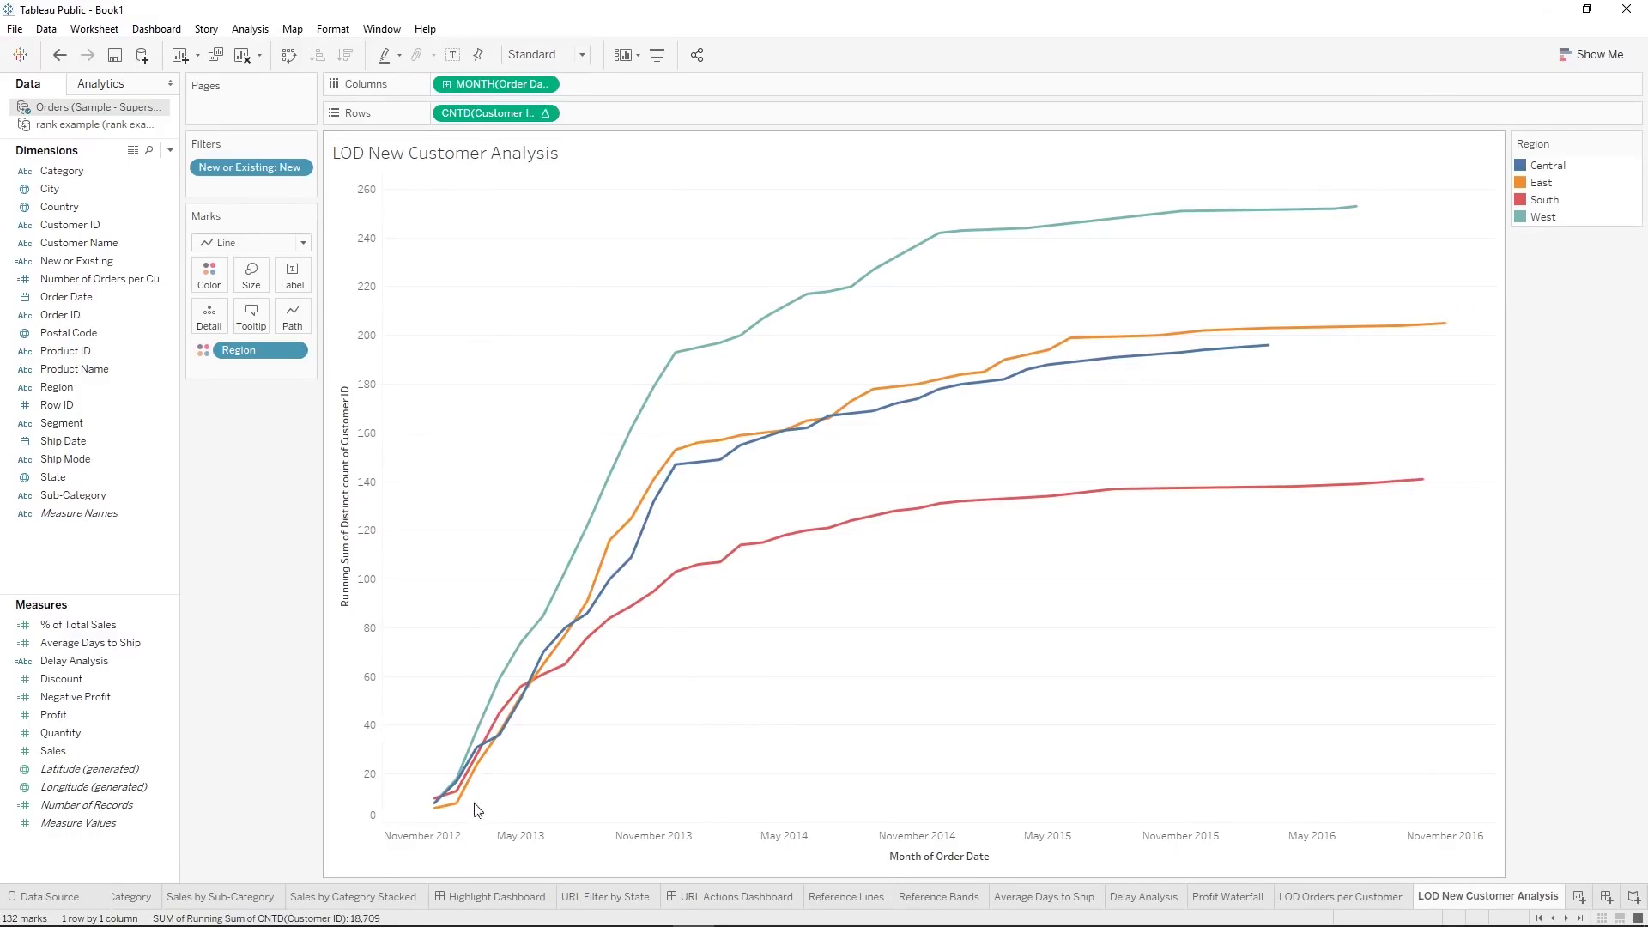
{"action": "mouse_move", "coordinate": [455, 812]}
{"action": "mouse_move", "coordinate": [1453, 332]}
Switch Order Date to continuous Day and read values, West near 253, South near 140
{"action": "right_click", "coordinate": [513, 84]}
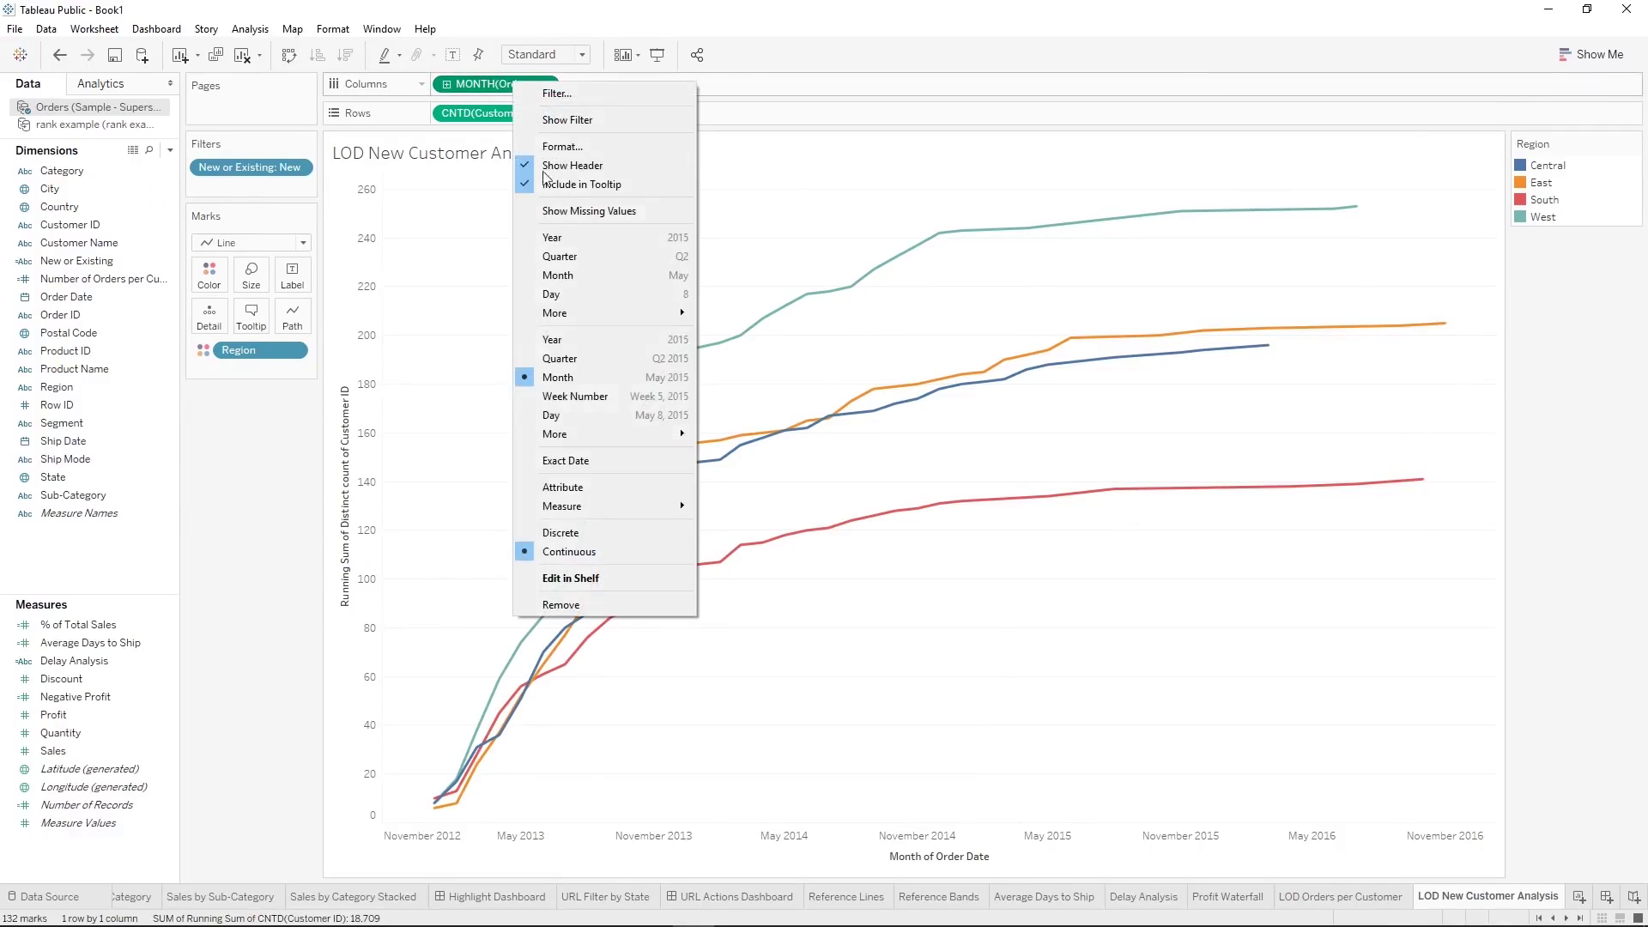
{"action": "left_click", "coordinate": [604, 415]}
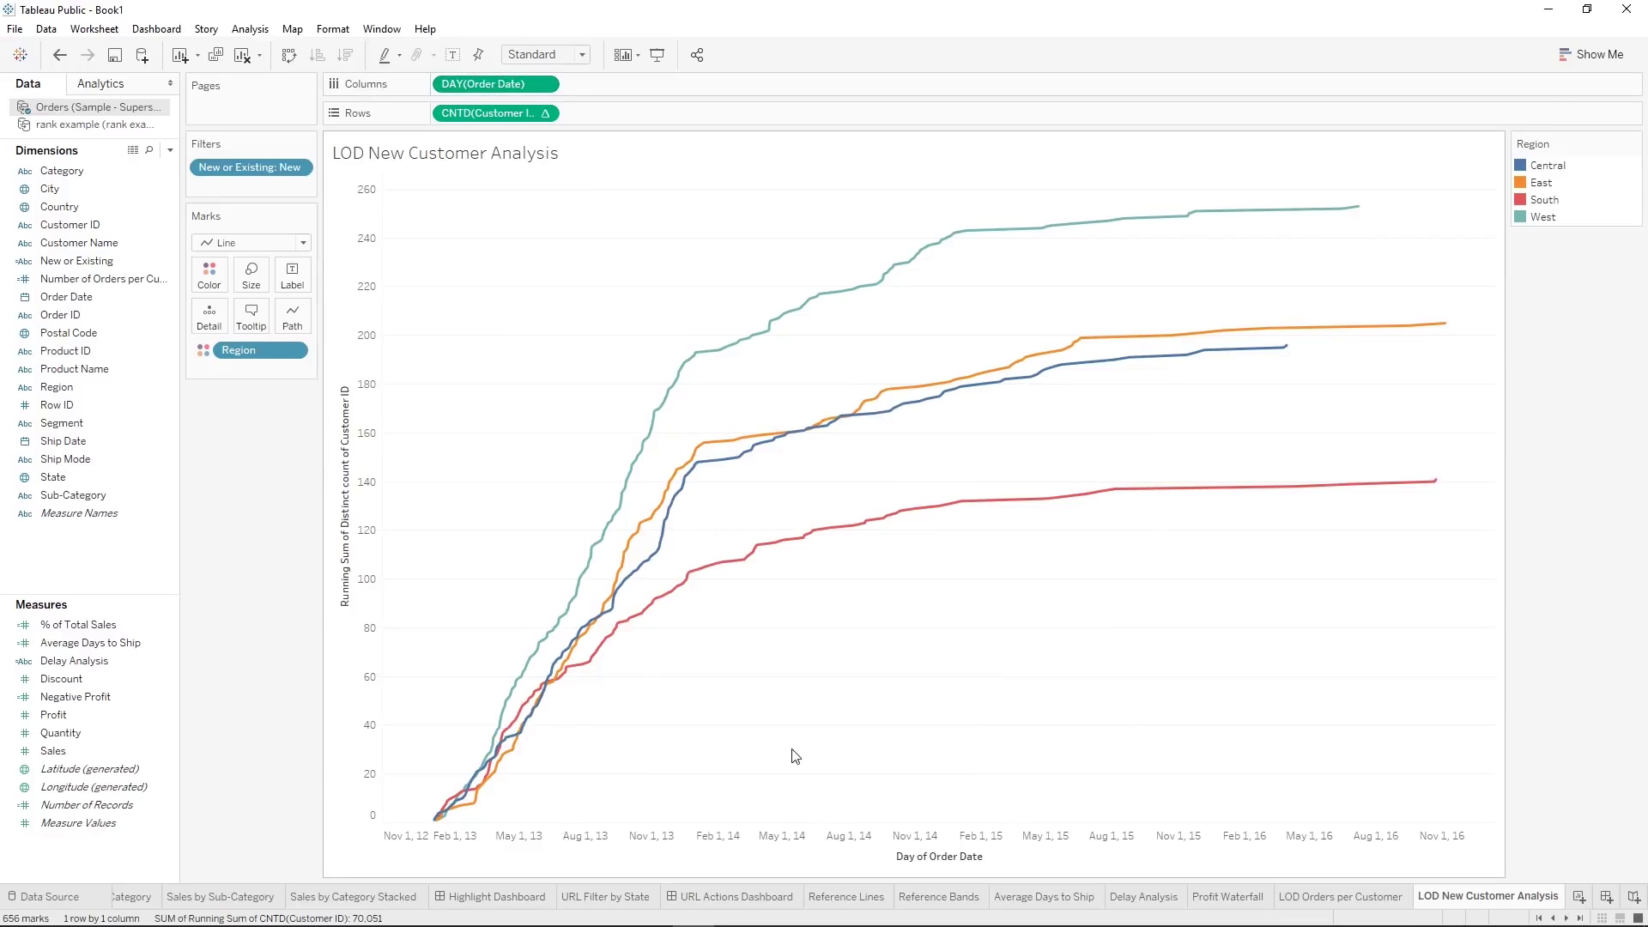
{"action": "mouse_move", "coordinate": [679, 589]}
{"action": "mouse_move", "coordinate": [634, 452]}
{"action": "mouse_move", "coordinate": [702, 448]}
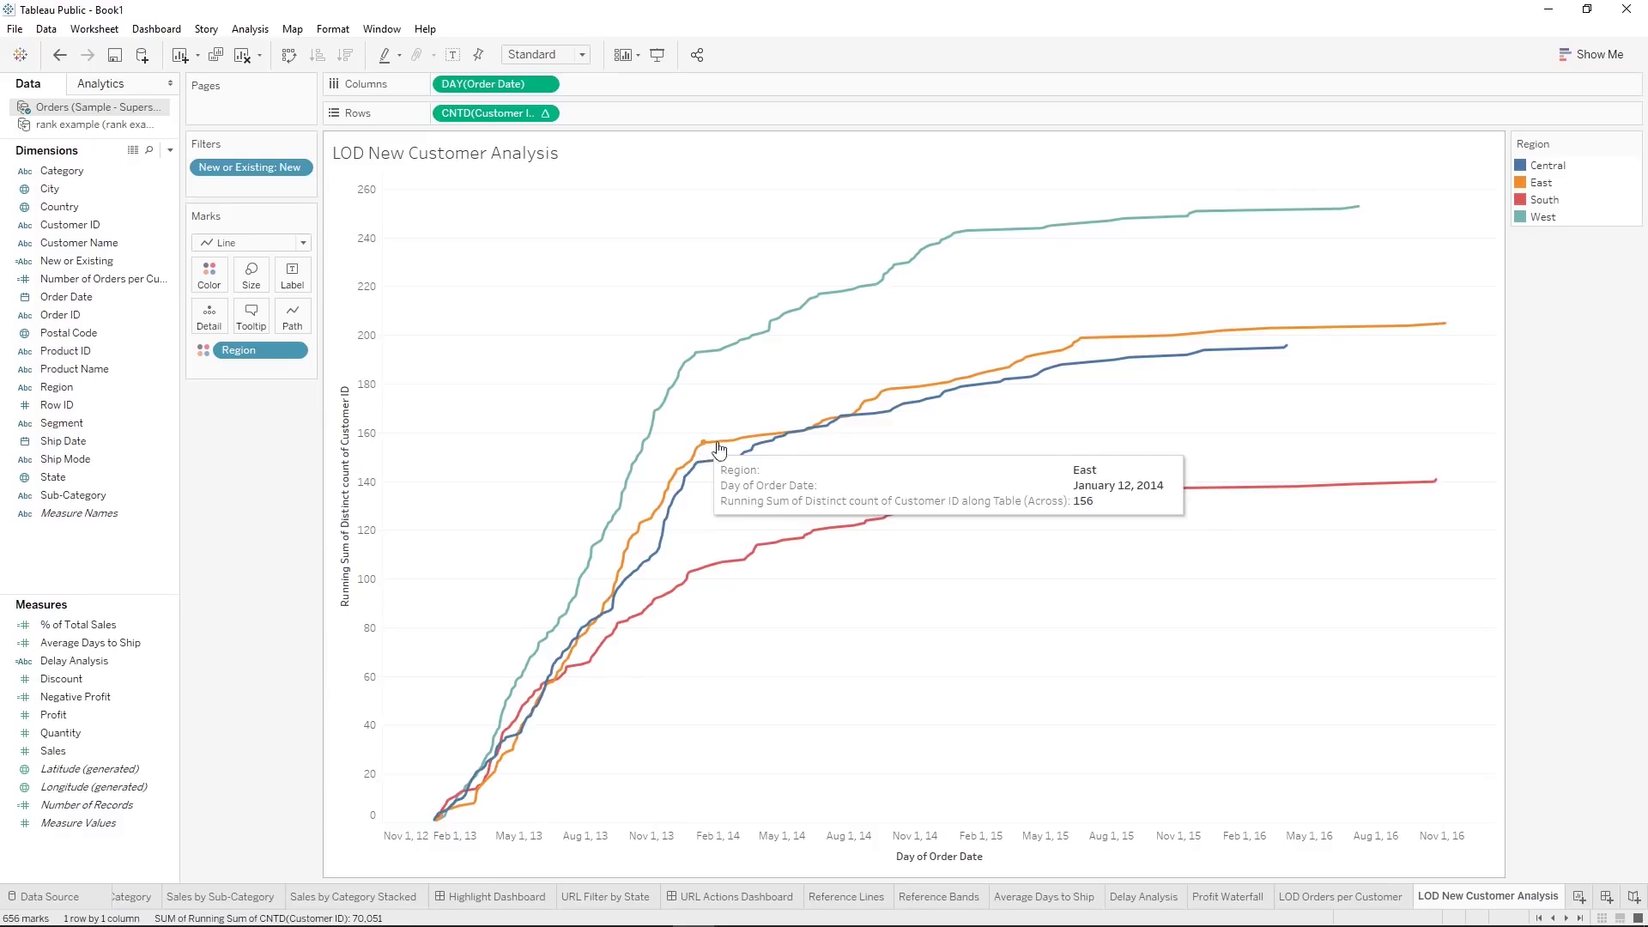
{"action": "mouse_move", "coordinate": [755, 448]}
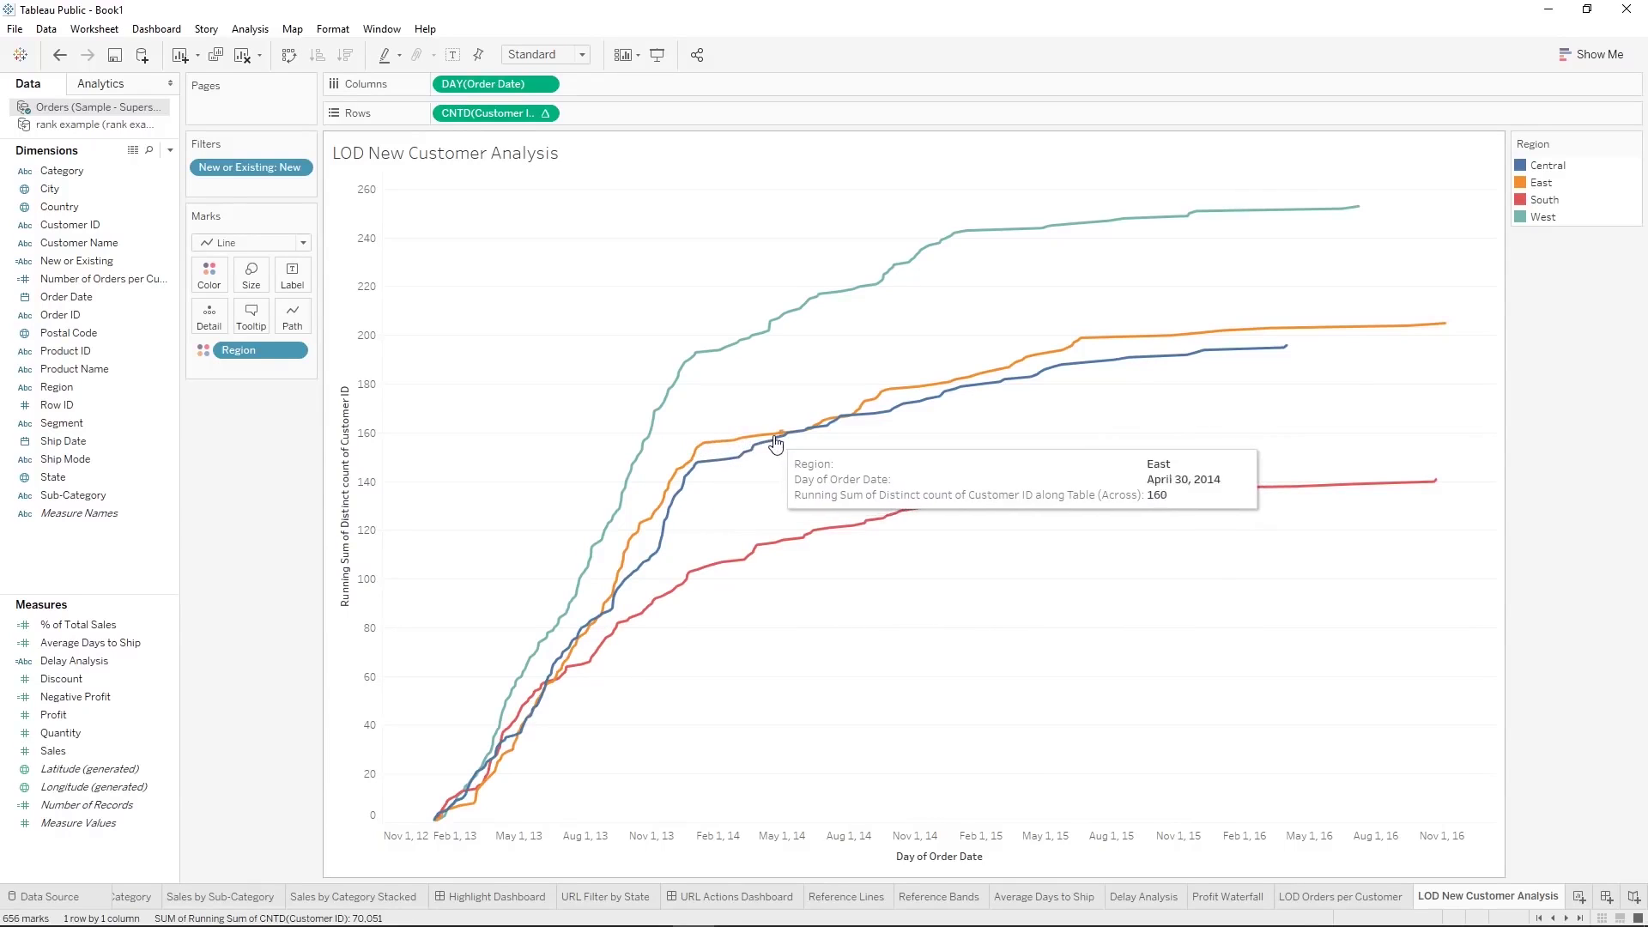
{"action": "mouse_move", "coordinate": [742, 348]}
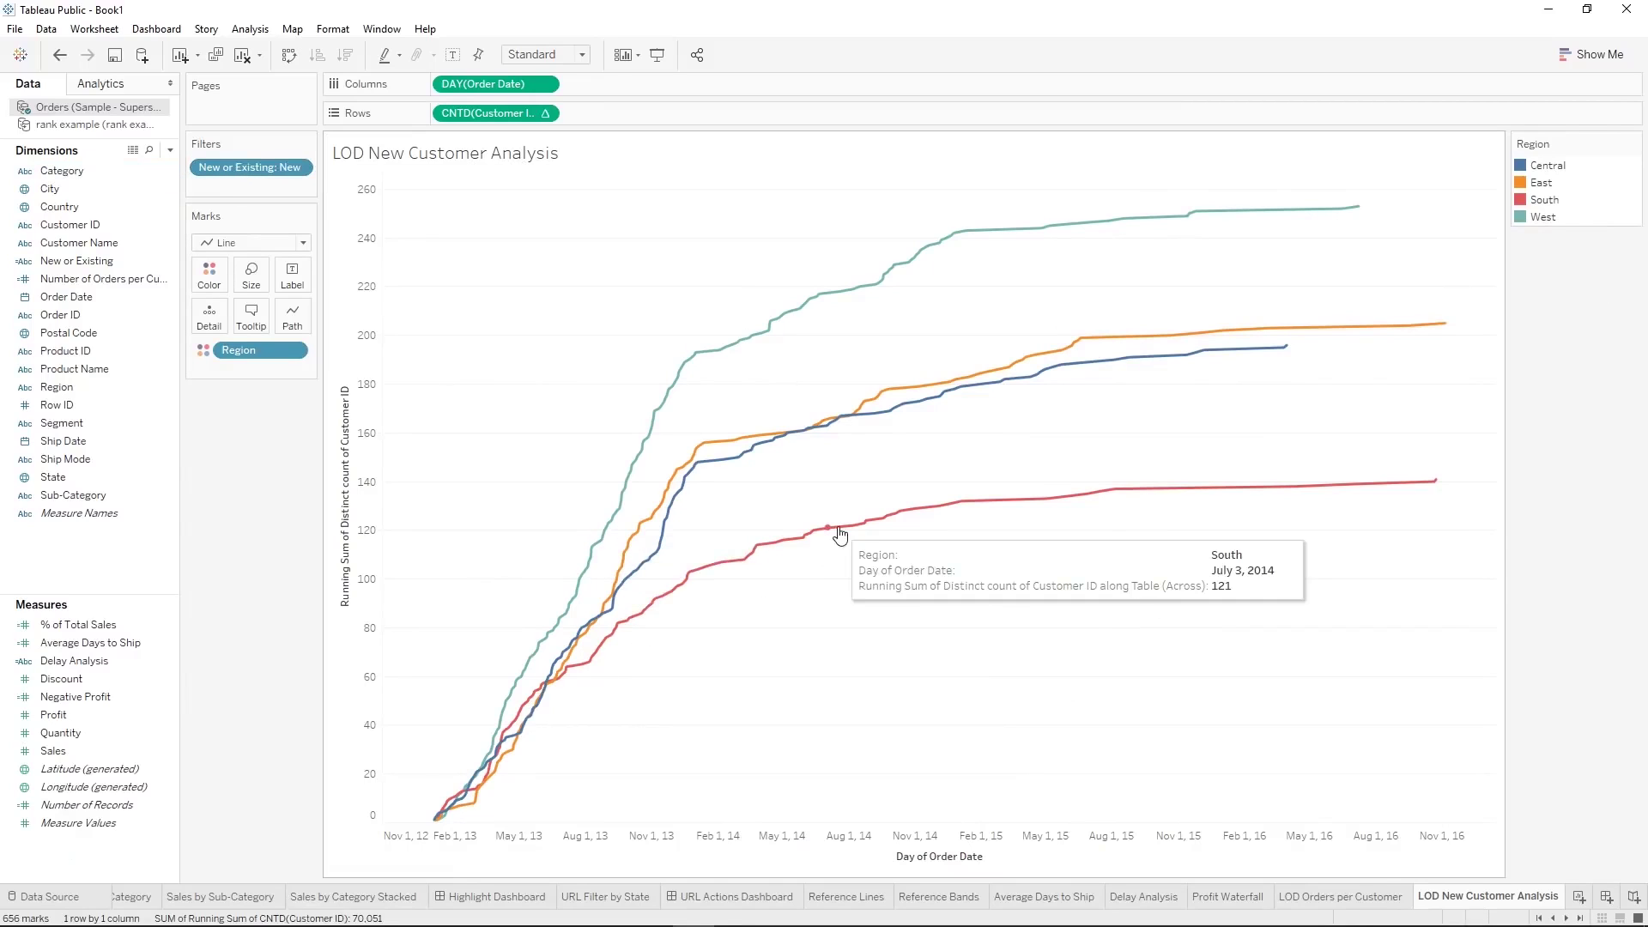
{"action": "right_click", "coordinate": [67, 266]}
{"action": "left_click", "coordinate": [117, 362]}
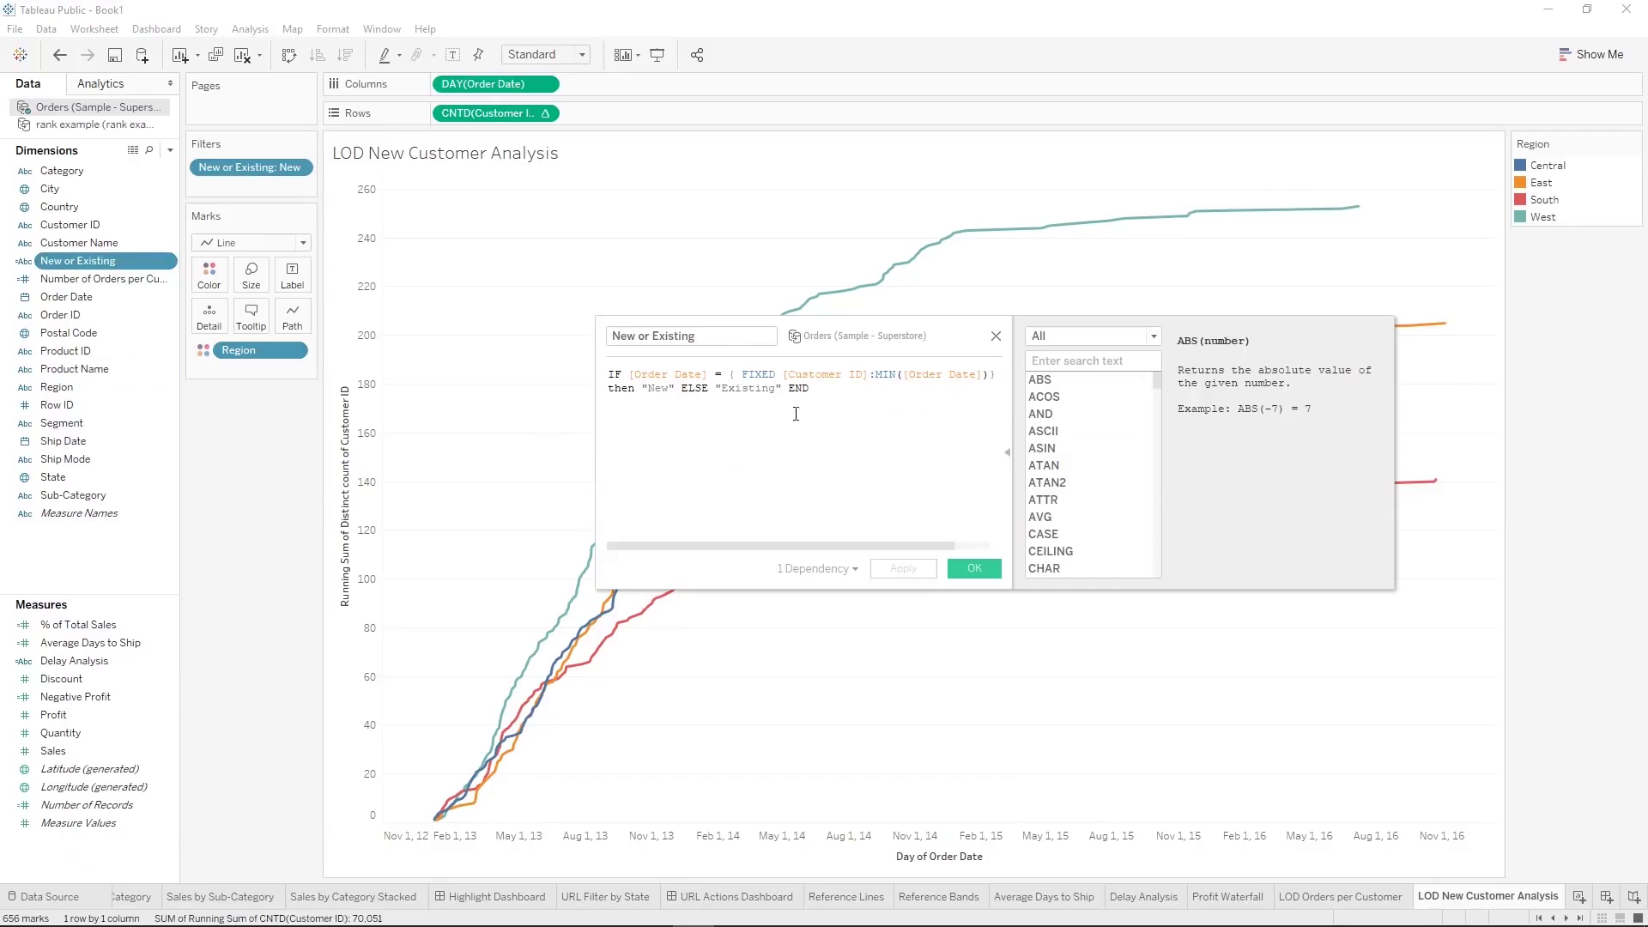
{"action": "left_click", "coordinate": [850, 375]}
{"action": "left_click", "coordinate": [769, 374]}
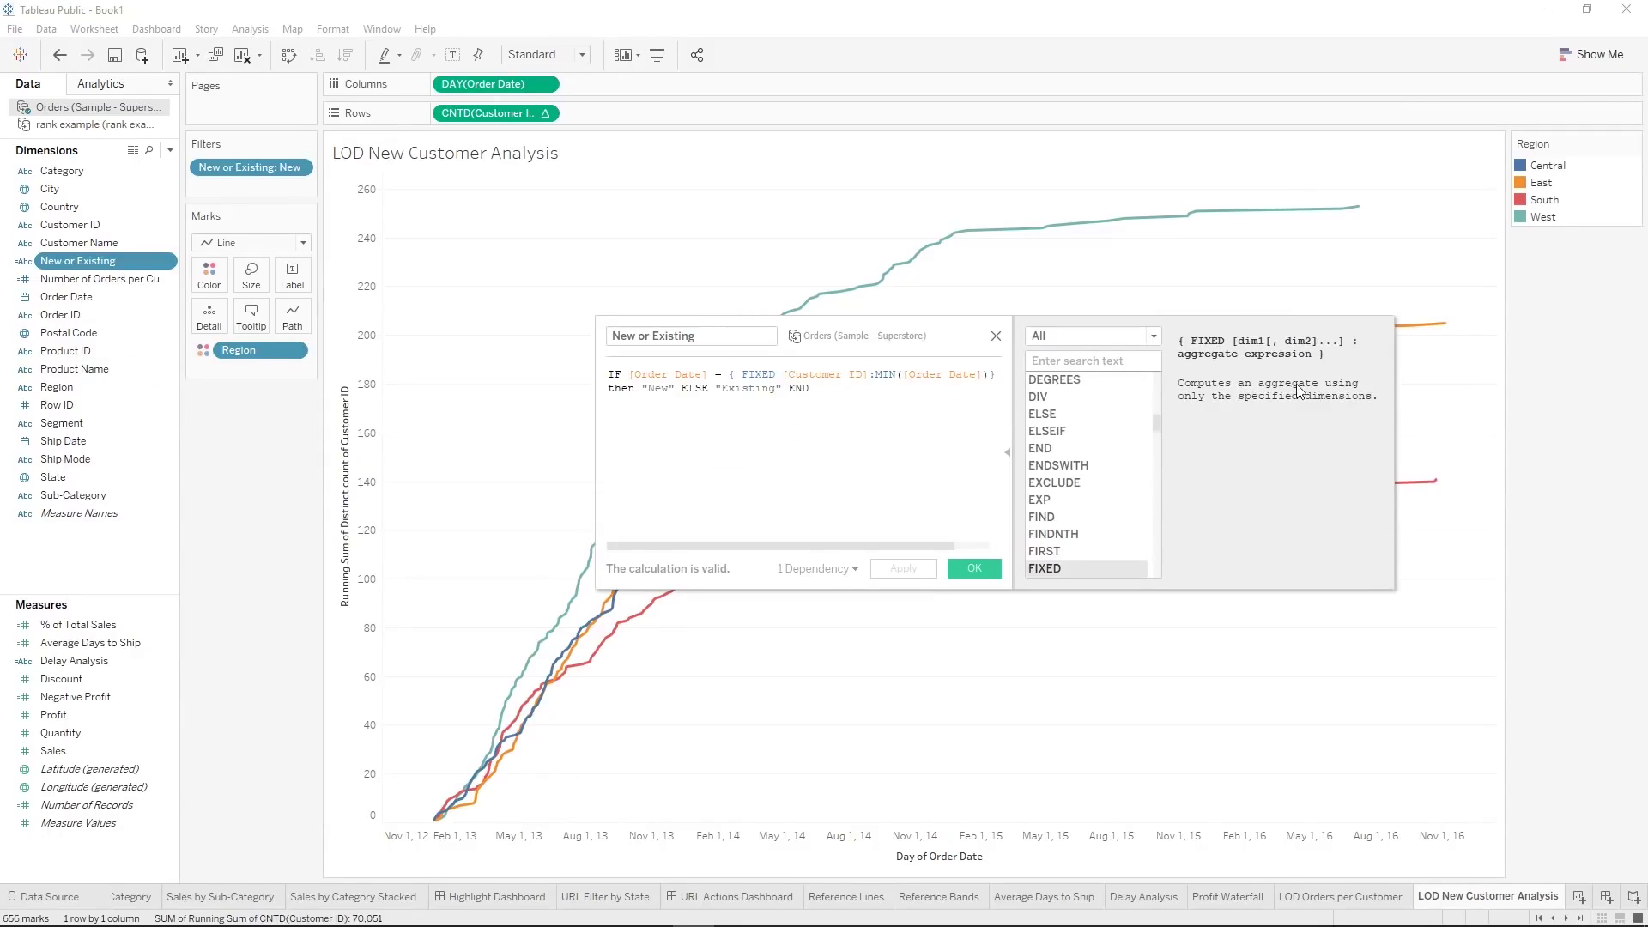
{"action": "left_click", "coordinate": [833, 375]}
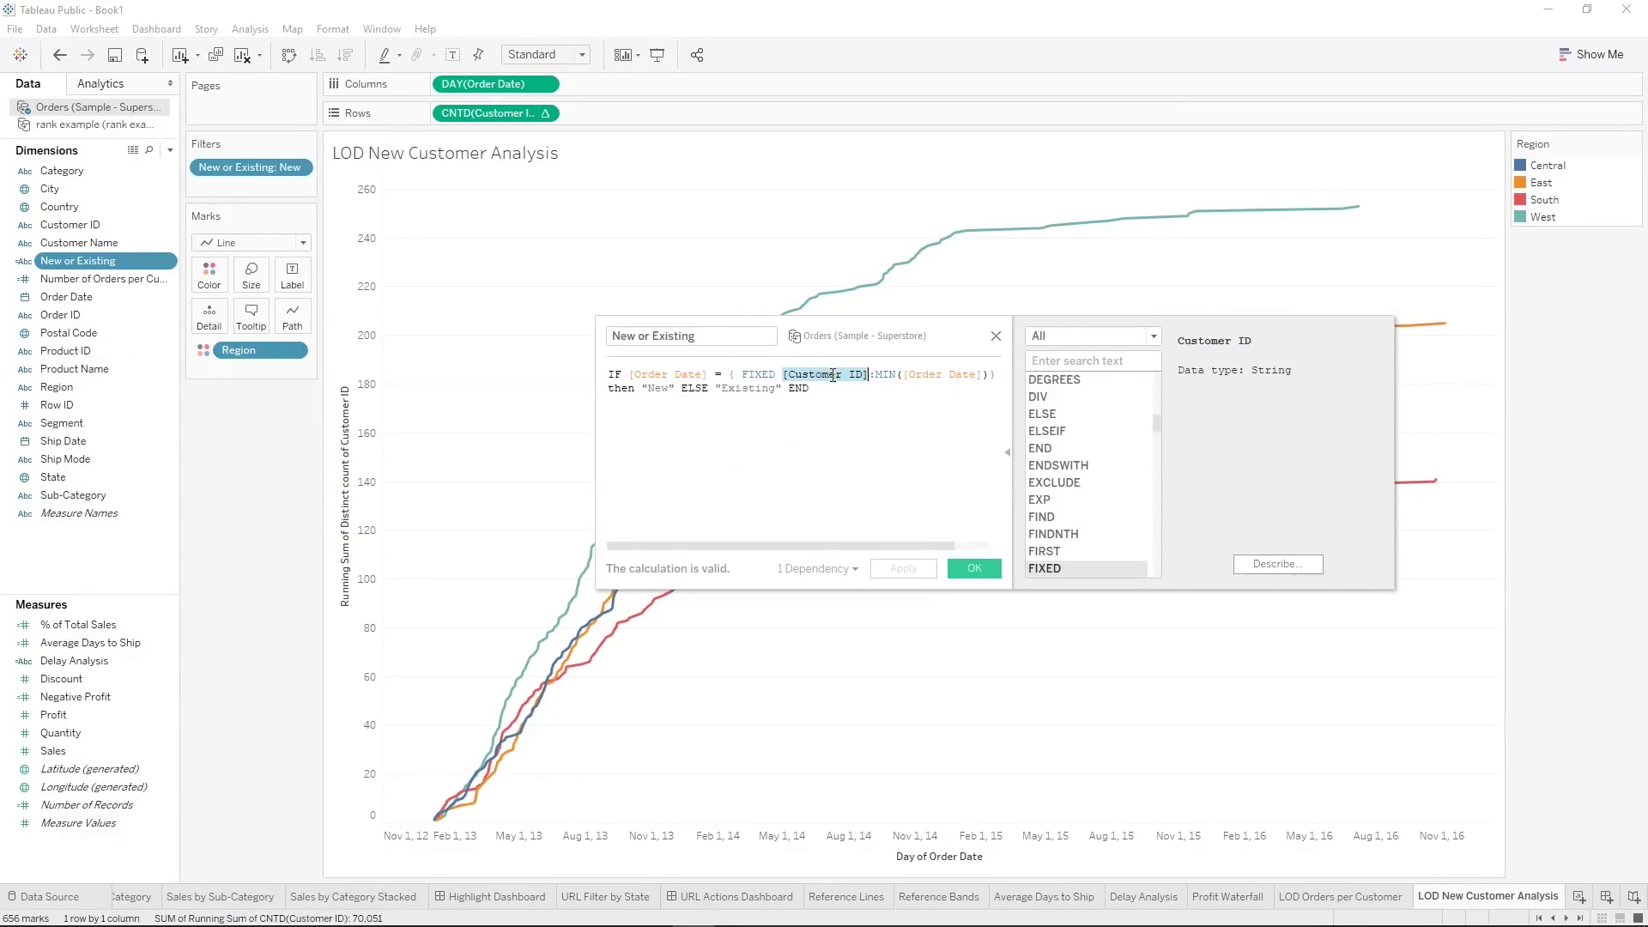
{"action": "left_click", "coordinate": [952, 375]}
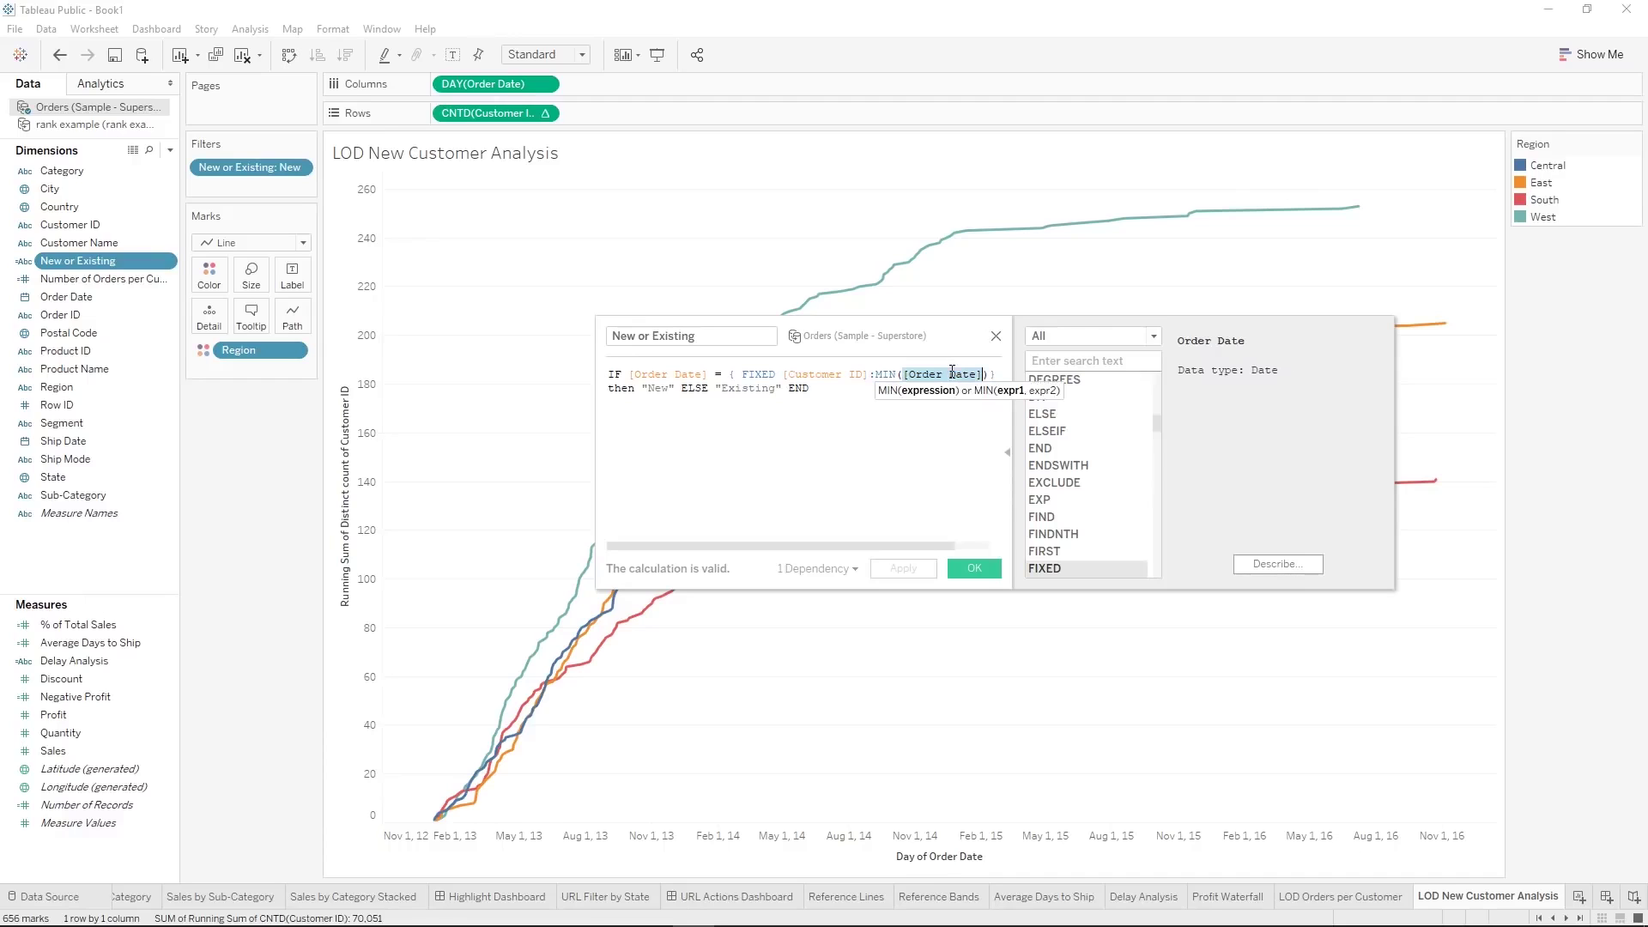
{"action": "left_click", "coordinate": [997, 338]}
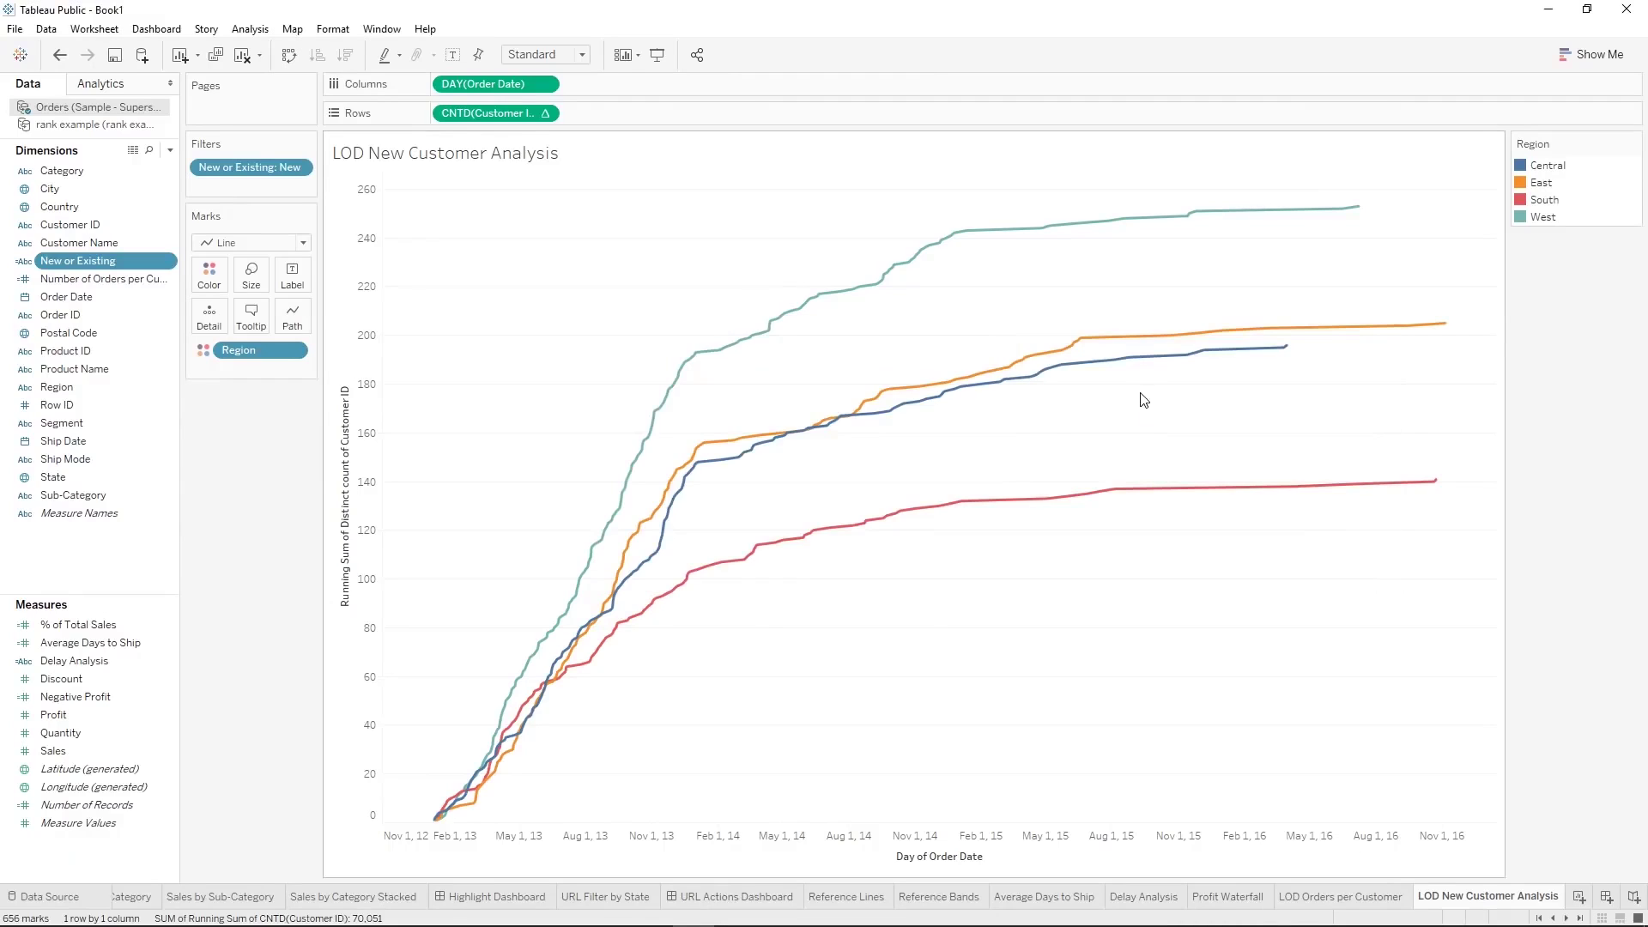